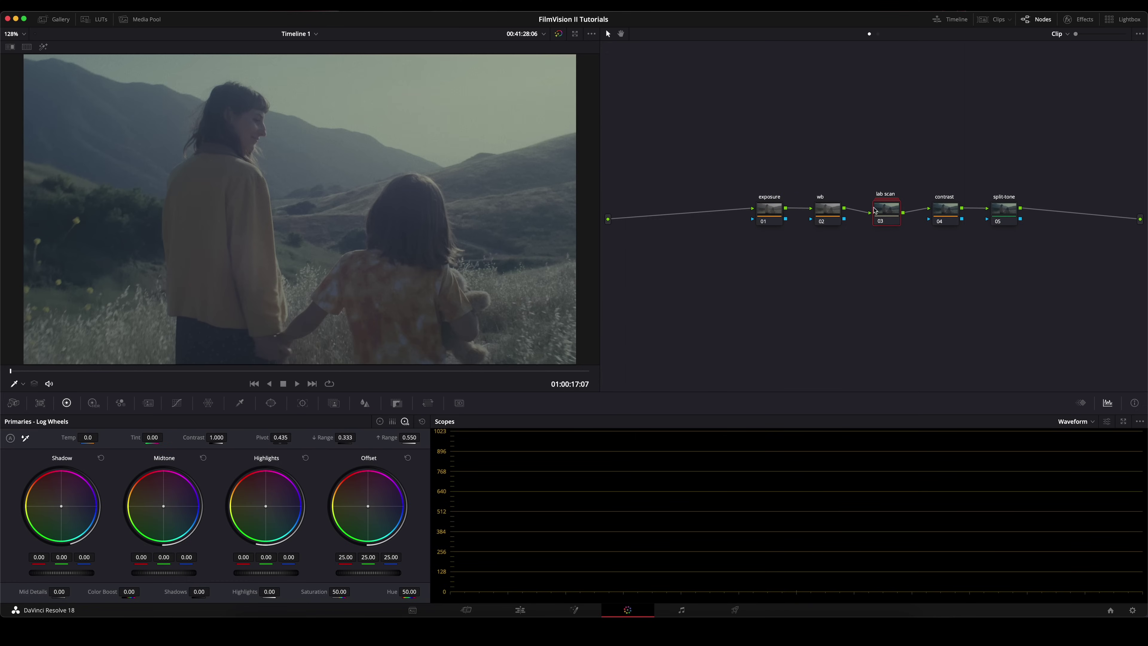
- Inside the lab scan compound node, assign the FilmVision II LUT FV2 Red Log3G10 to the lut node and return to the main graph
right_click(886, 211)
left_click(894, 227)
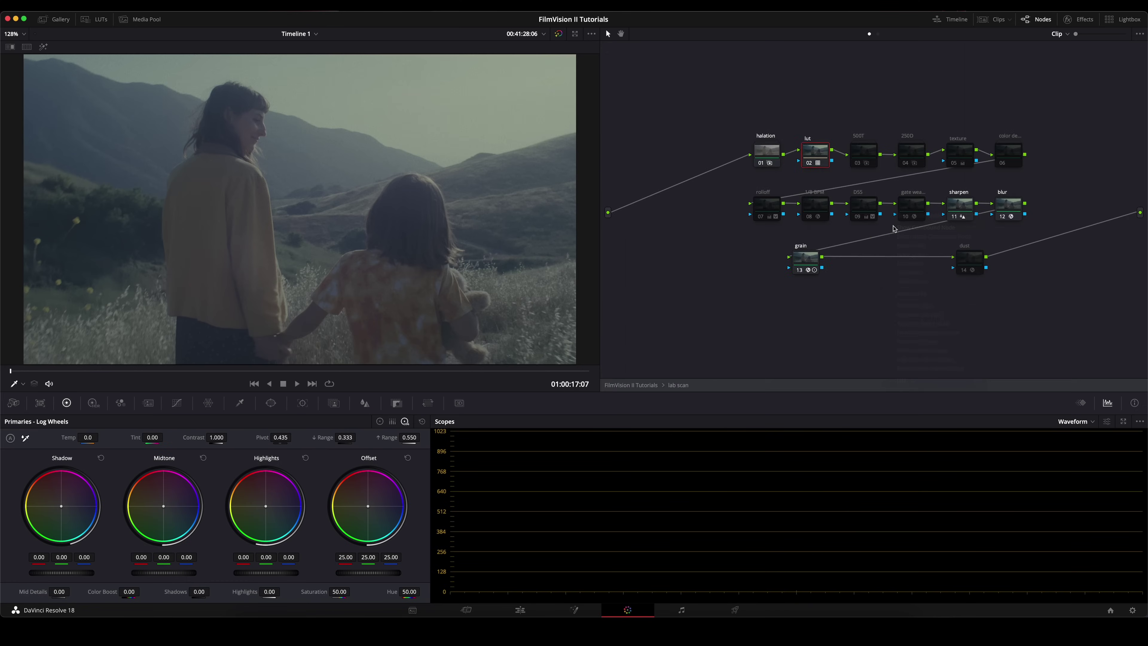
right_click(821, 158)
mouse_move(877, 256)
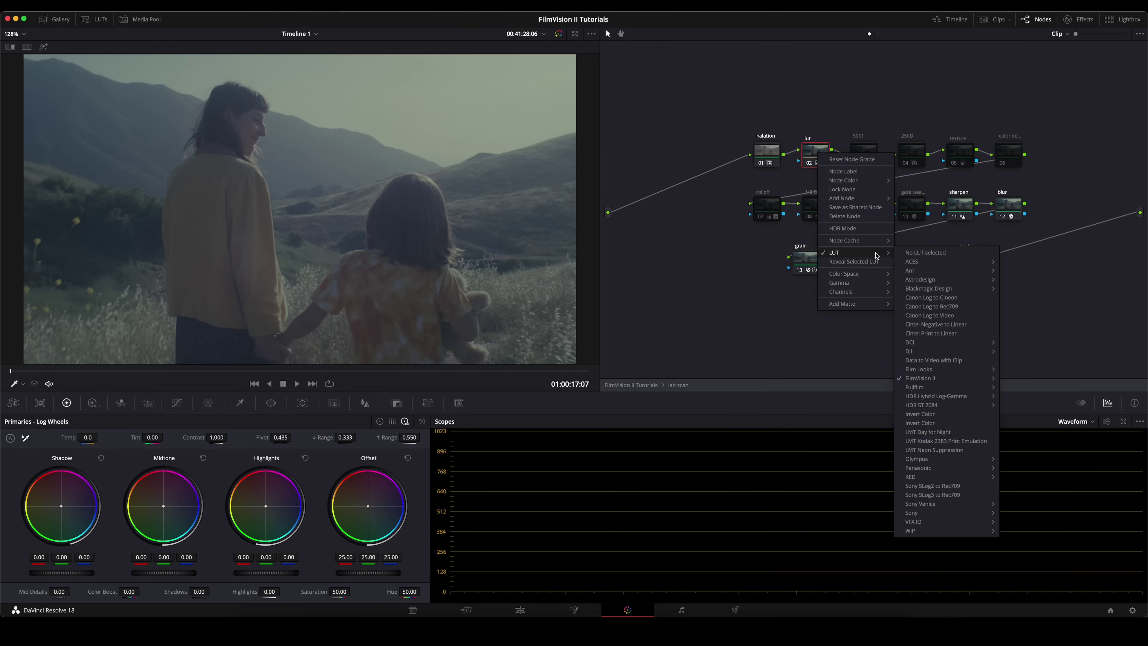
mouse_move(965, 378)
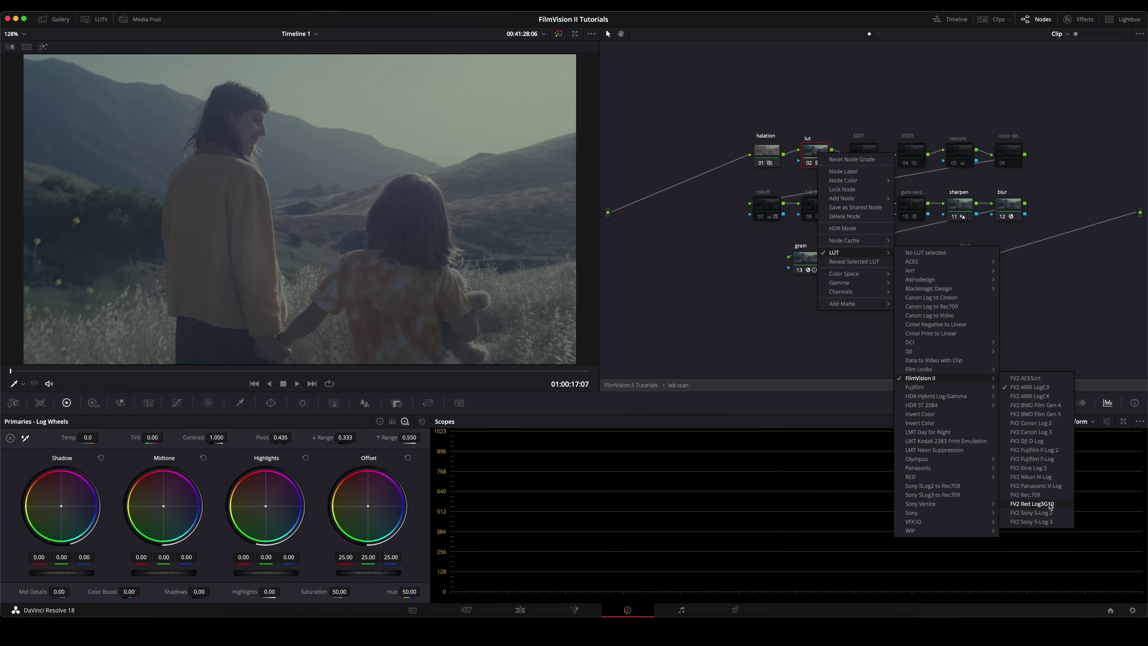
left_click(1032, 504)
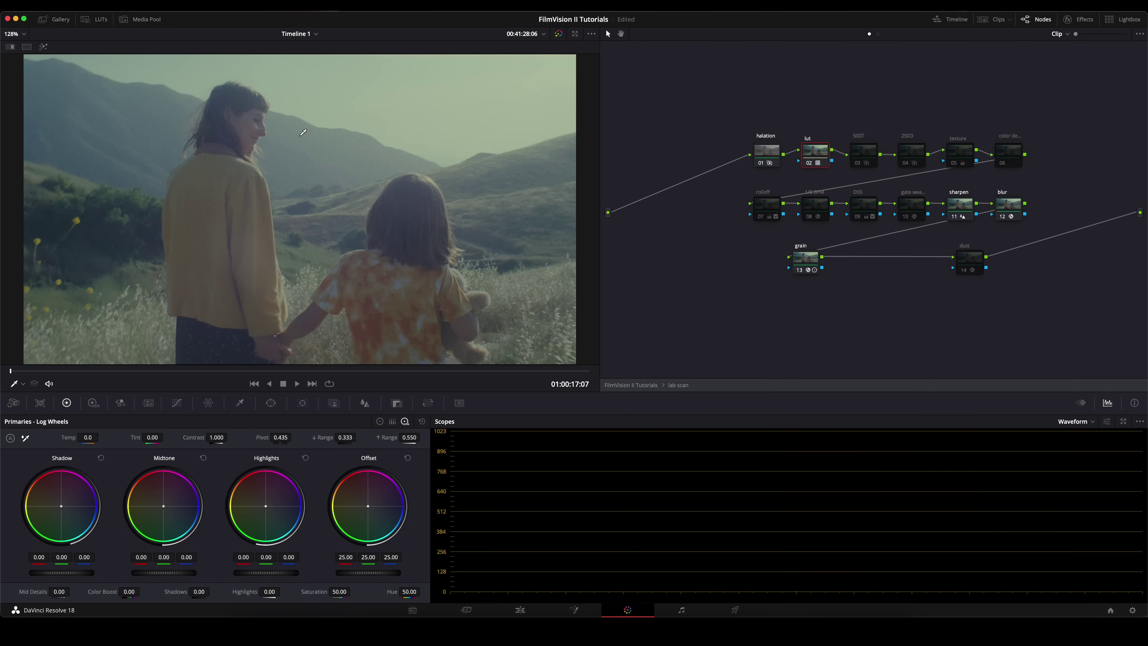
left_click(631, 385)
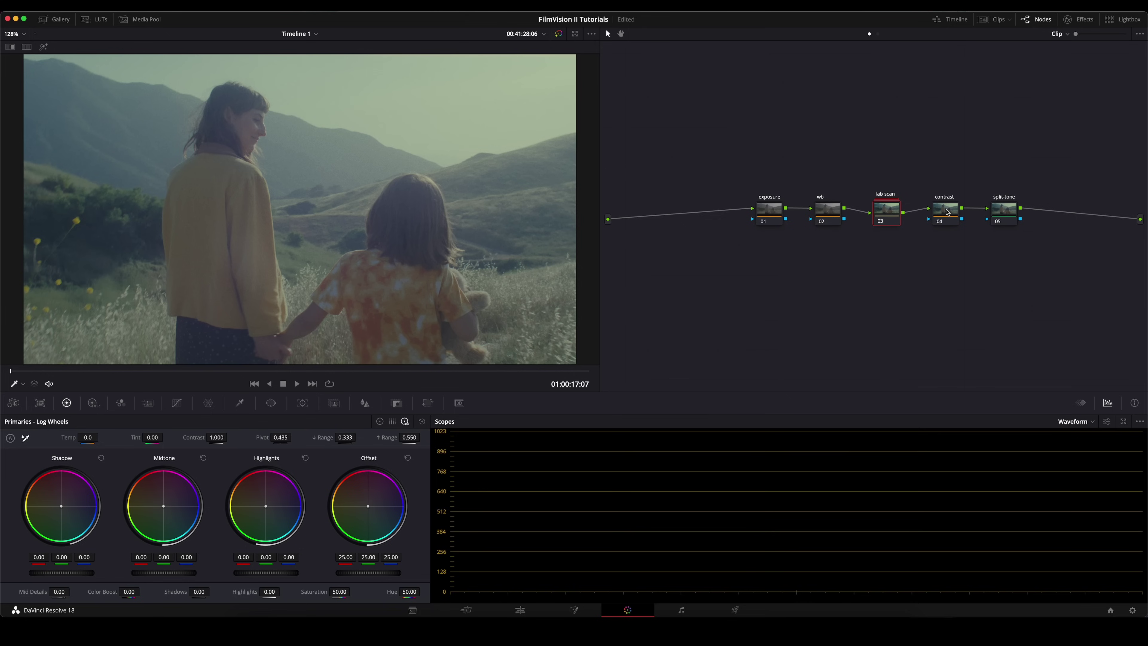
- Set the contrast node's contrast to 1.390 and its pivot to 0.355
left_click_drag(946, 211, 938, 175)
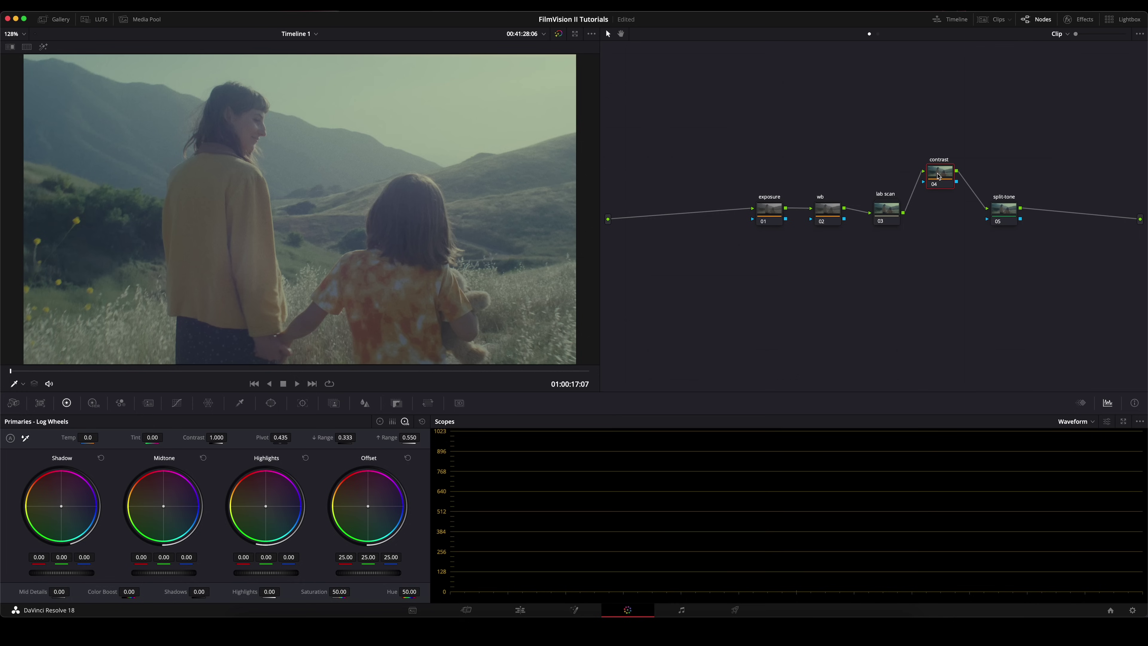
left_click_drag(217, 436, 290, 431)
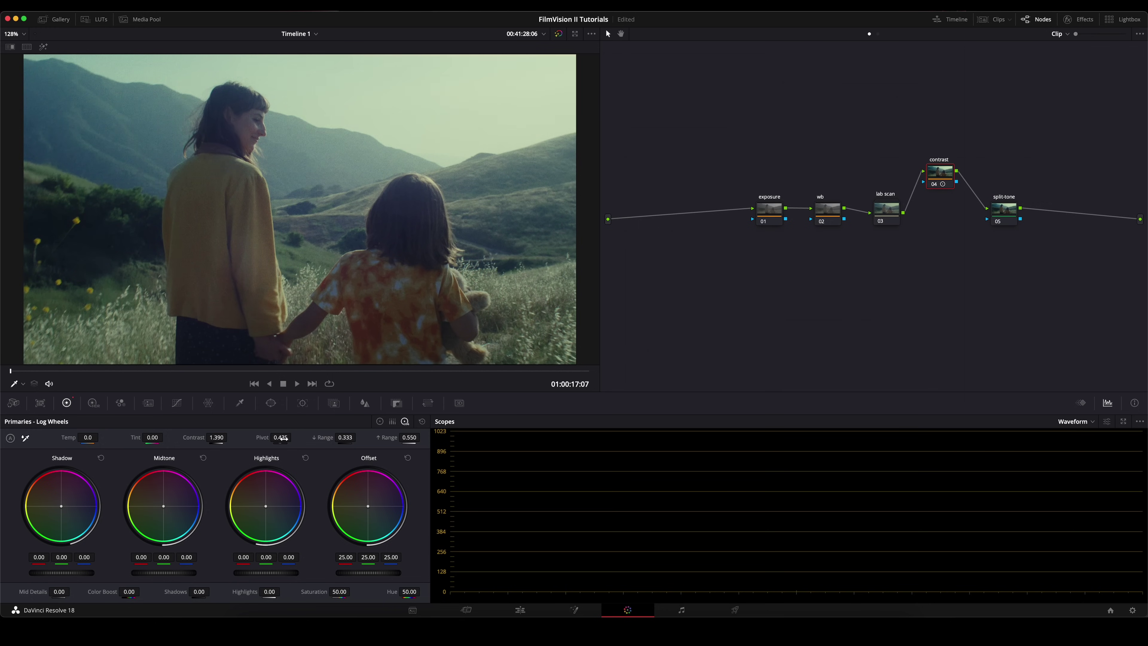
left_click_drag(283, 438, 274, 438)
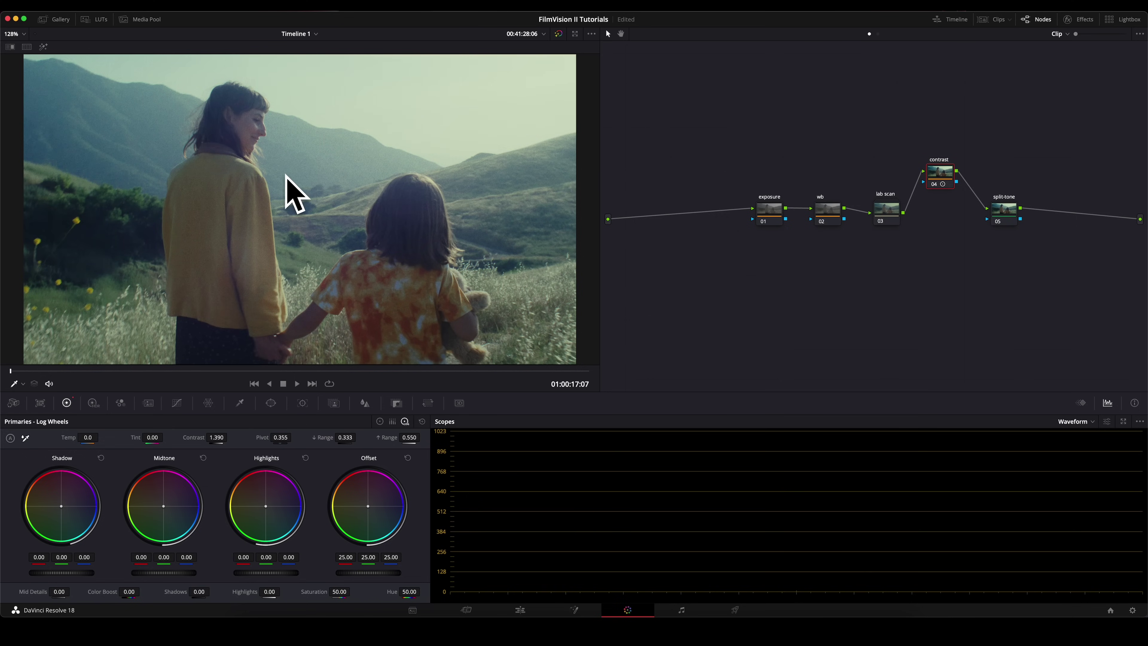
- Reset the waveform scope's view settings
left_click(1107, 422)
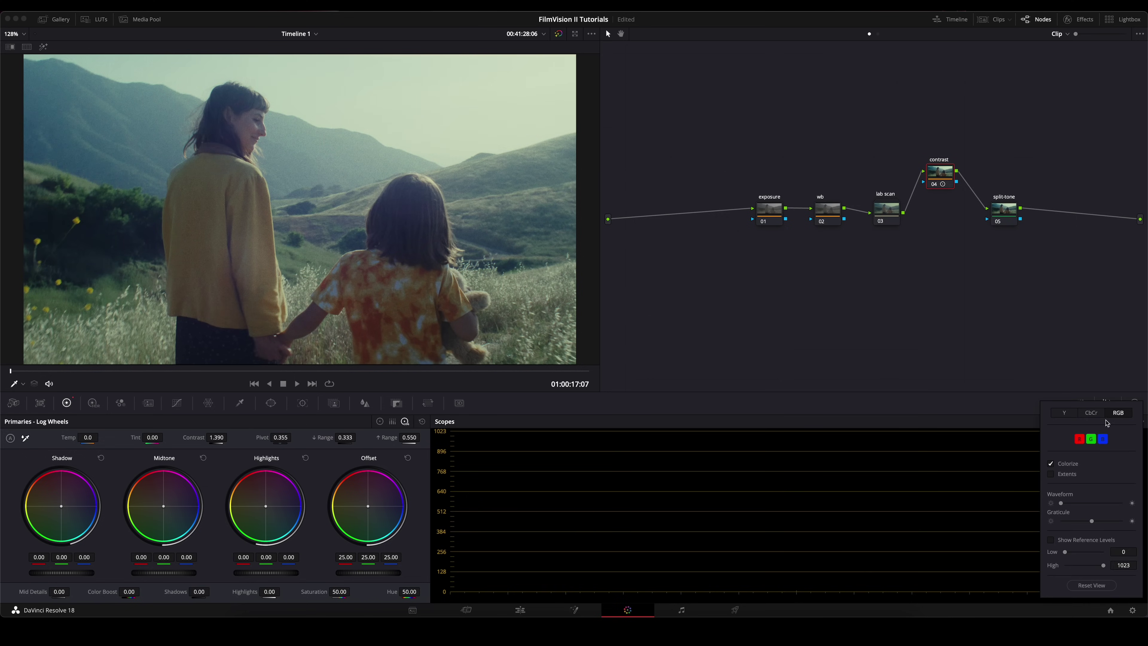
left_click(1095, 586)
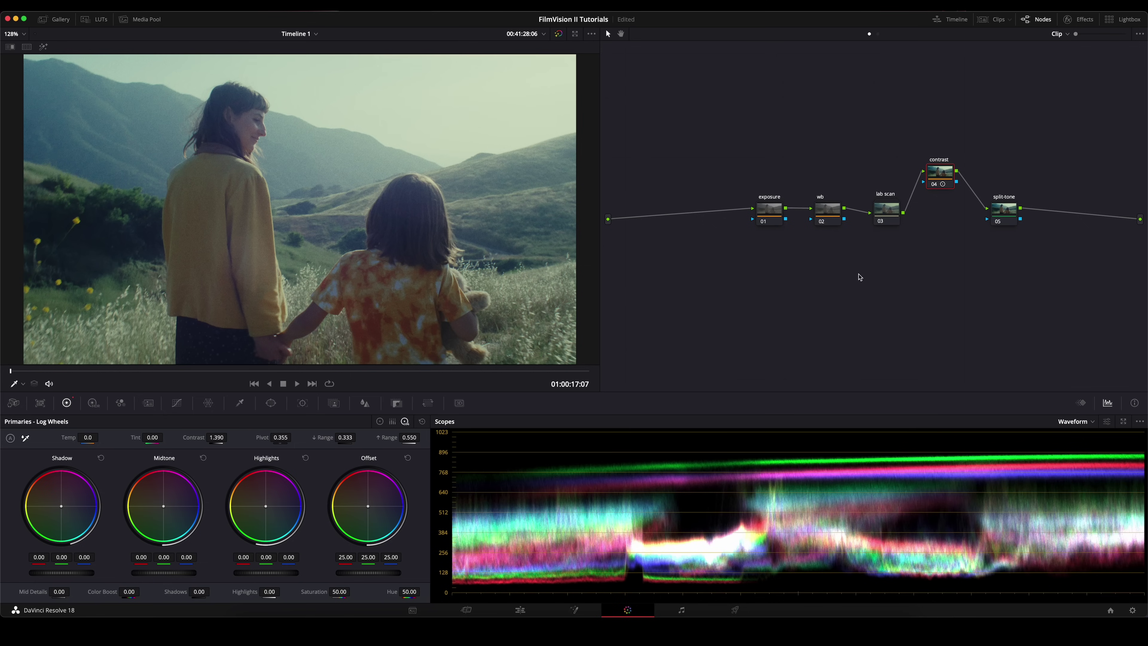
- Set the wb node's temperature to 190 and move the contrast node back in line with the other nodes
left_click(822, 209)
left_click_drag(89, 437, 88, 438)
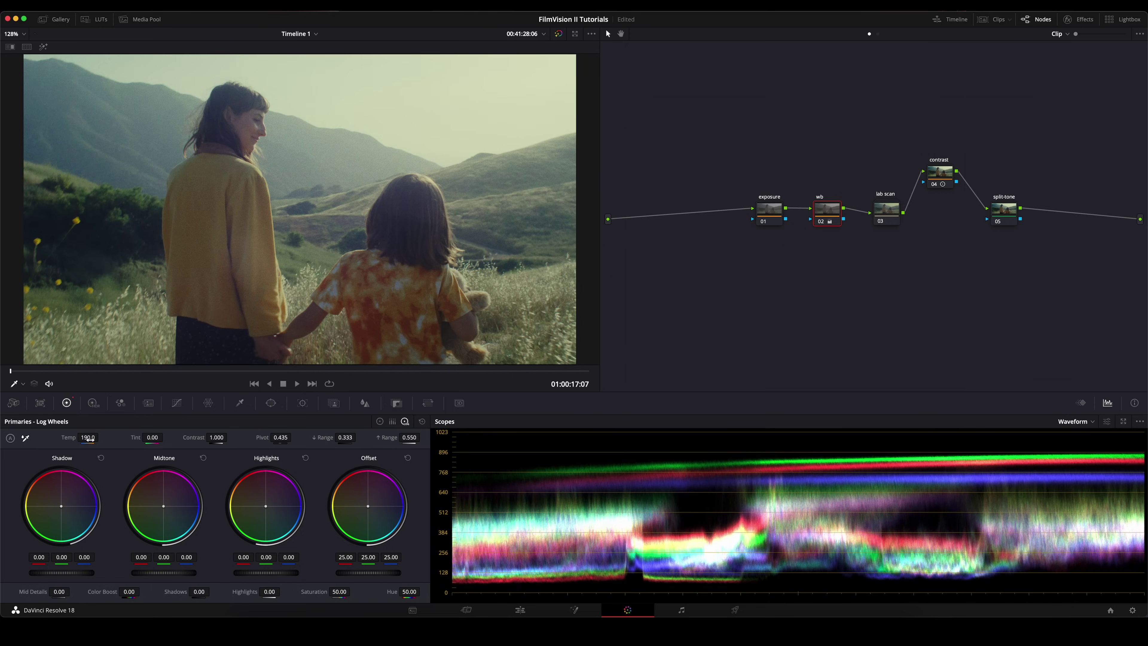
left_click_drag(76, 372, 10, 370)
left_click_drag(939, 174, 944, 212)
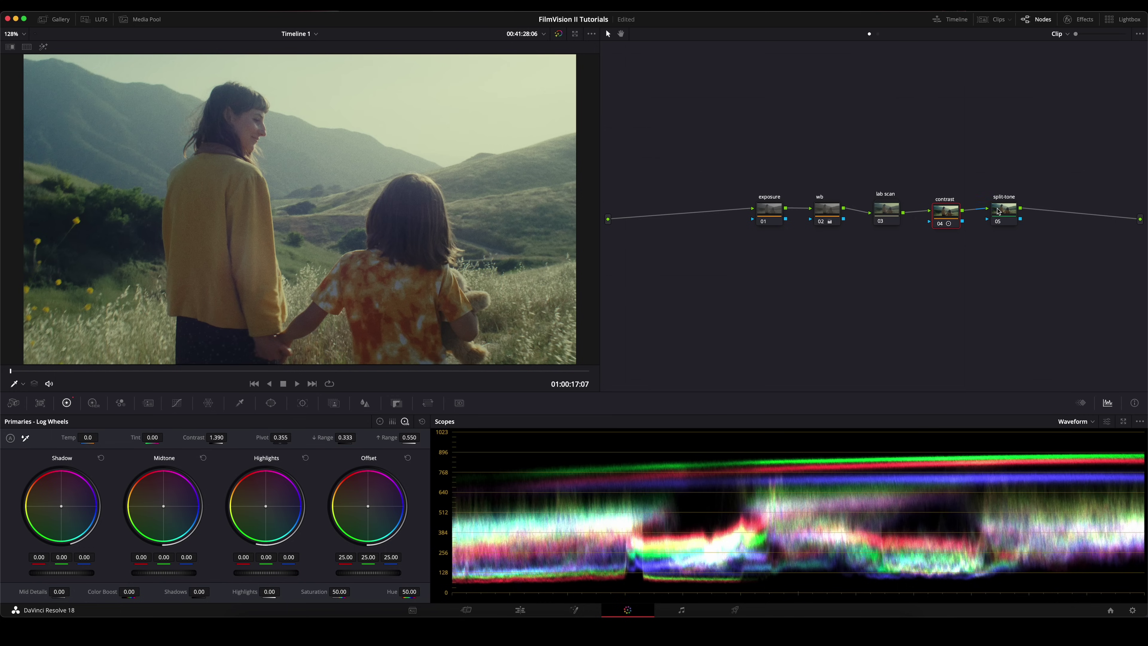
- Try lowering the exposure node's offset to 23.95 on all channels, and reset it
left_click(769, 211)
left_click_drag(362, 572, 349, 573)
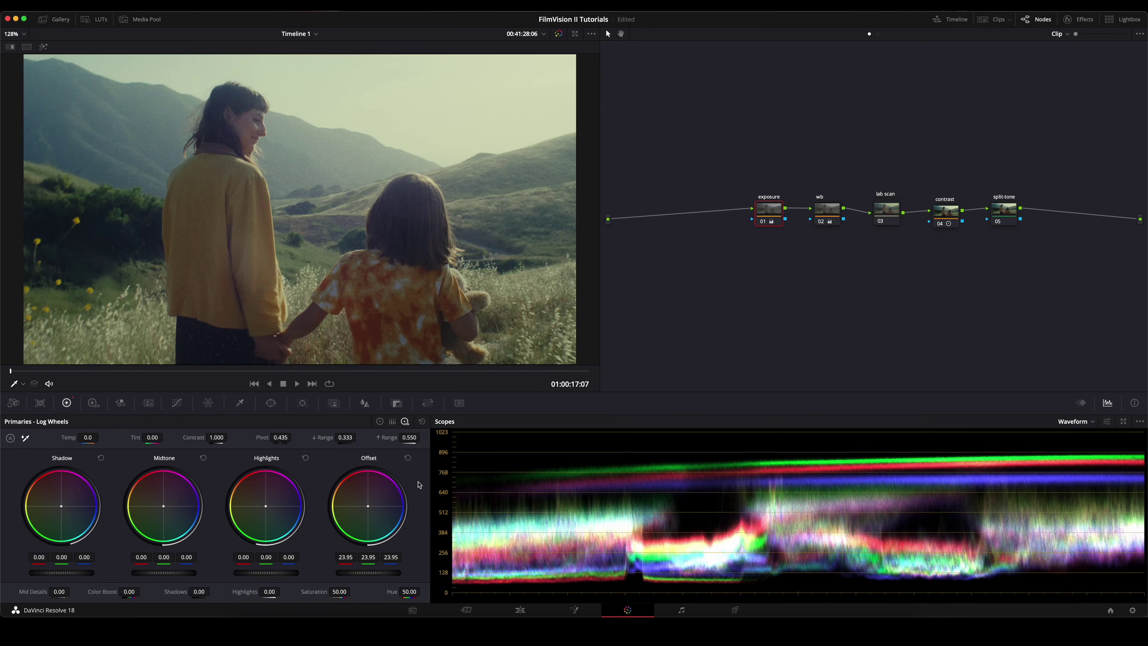
left_click(408, 458)
- Tint the split-tone node by shifting its Offset color balance to 25.96 red, 24.67 green and 25.14 blue
left_click(1004, 210)
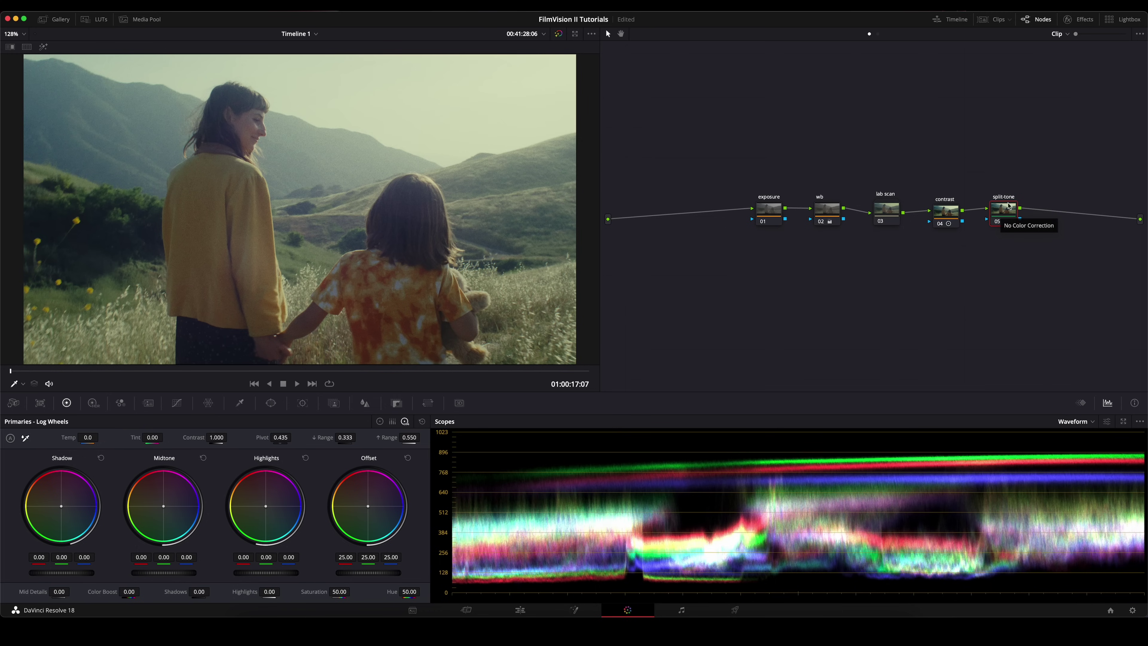
key("super+s")
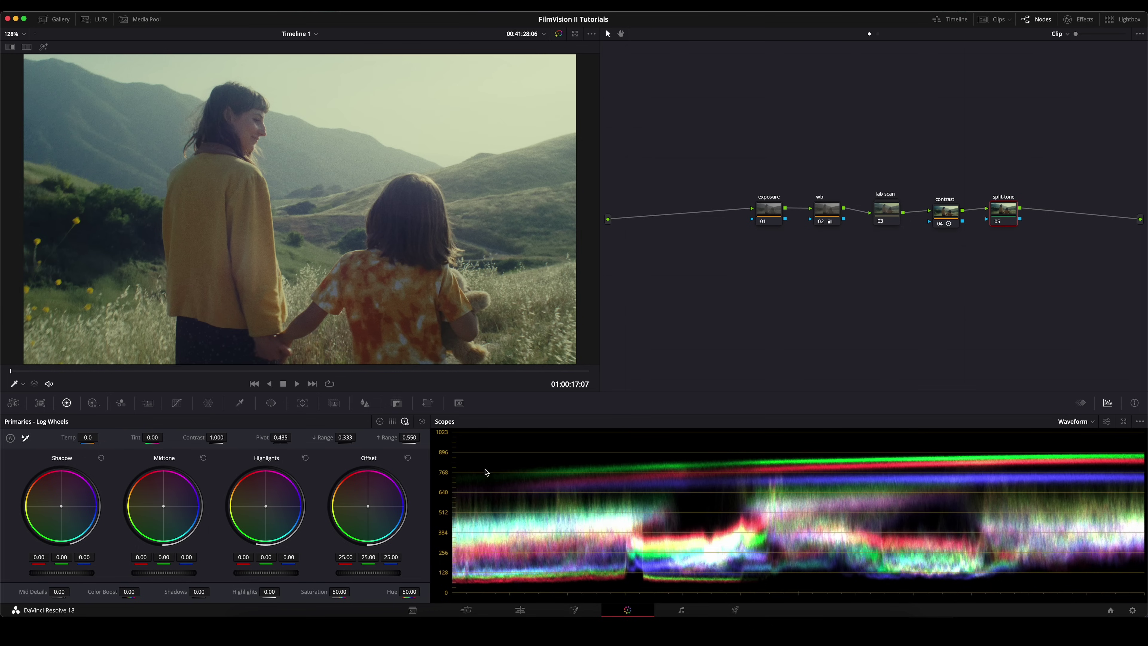
scroll(370, 509, "down", 1)
left_click_drag(369, 509, 369, 505)
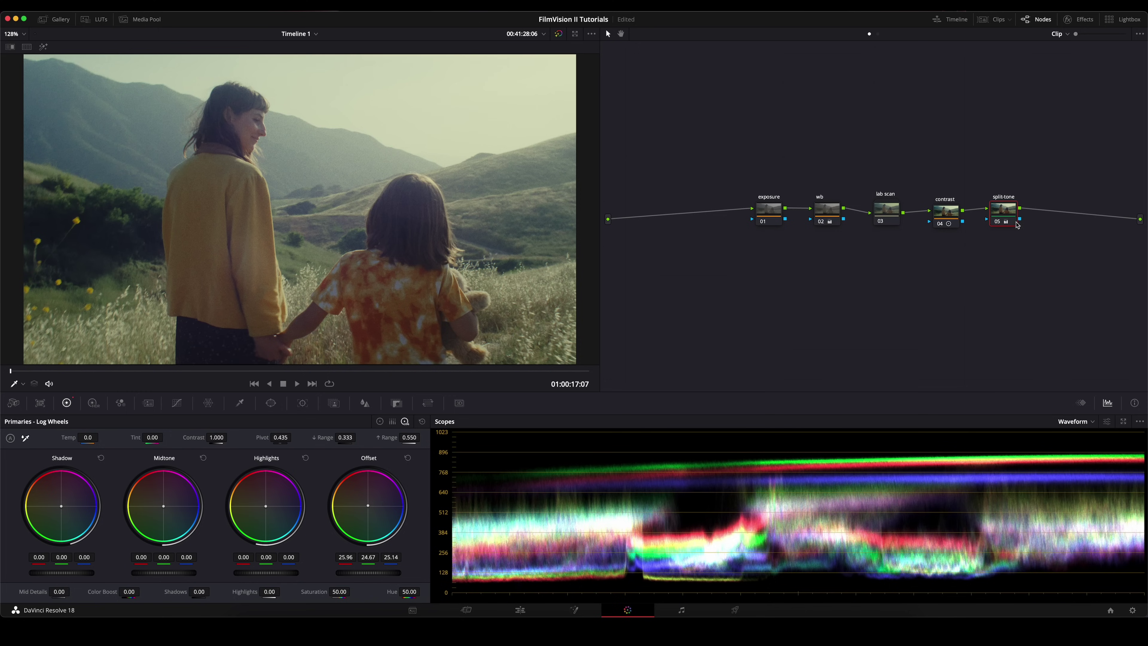
- Compare the grade with and without the wb, contrast and split-tone nodes by disabling and re-enabling them together
key("super+shift+semicolon")
key("super+shift+semicolon")
key("super+shift+semicolon")
left_click(955, 211, "super")
left_click(1003, 211, "super")
key("super+d")
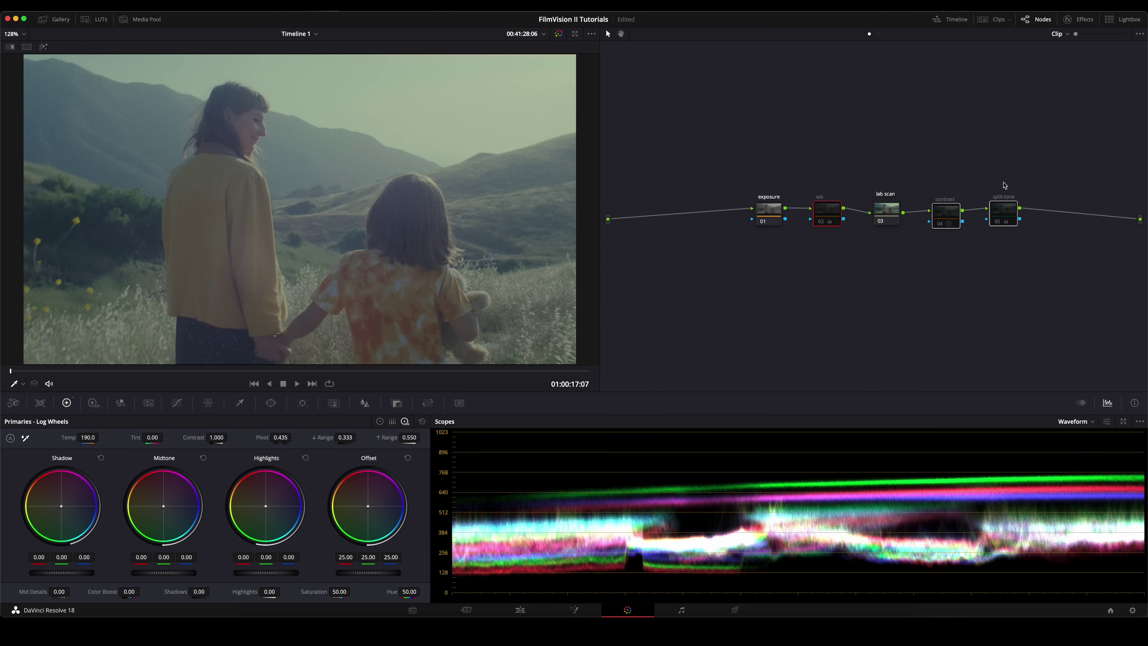
key("super+d")
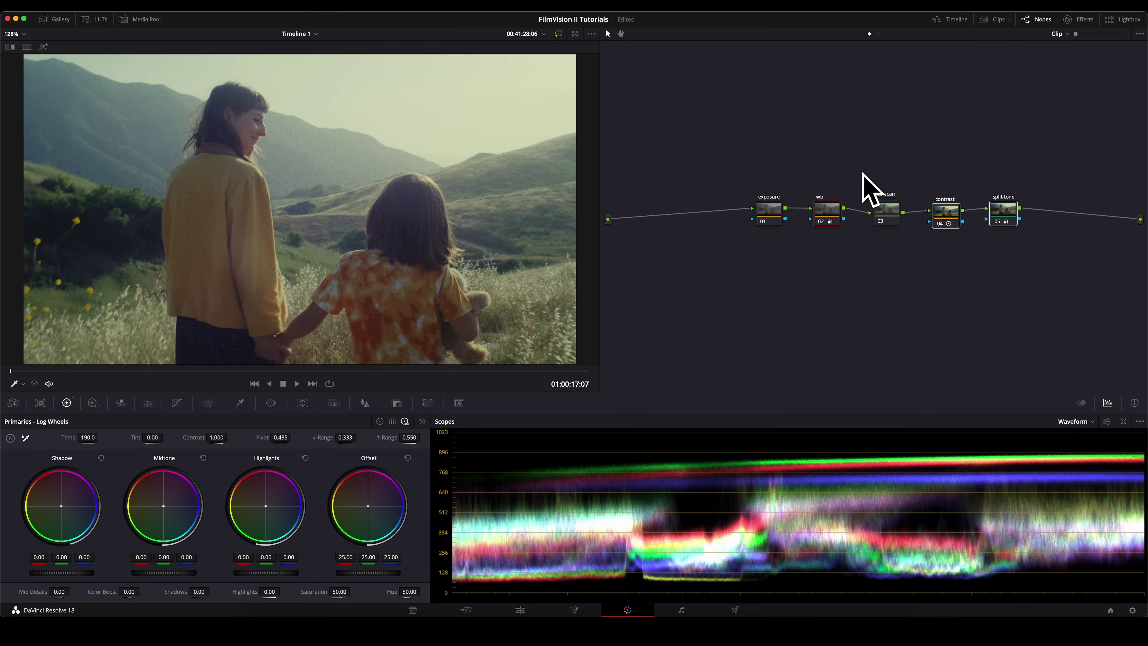
left_click(851, 190)
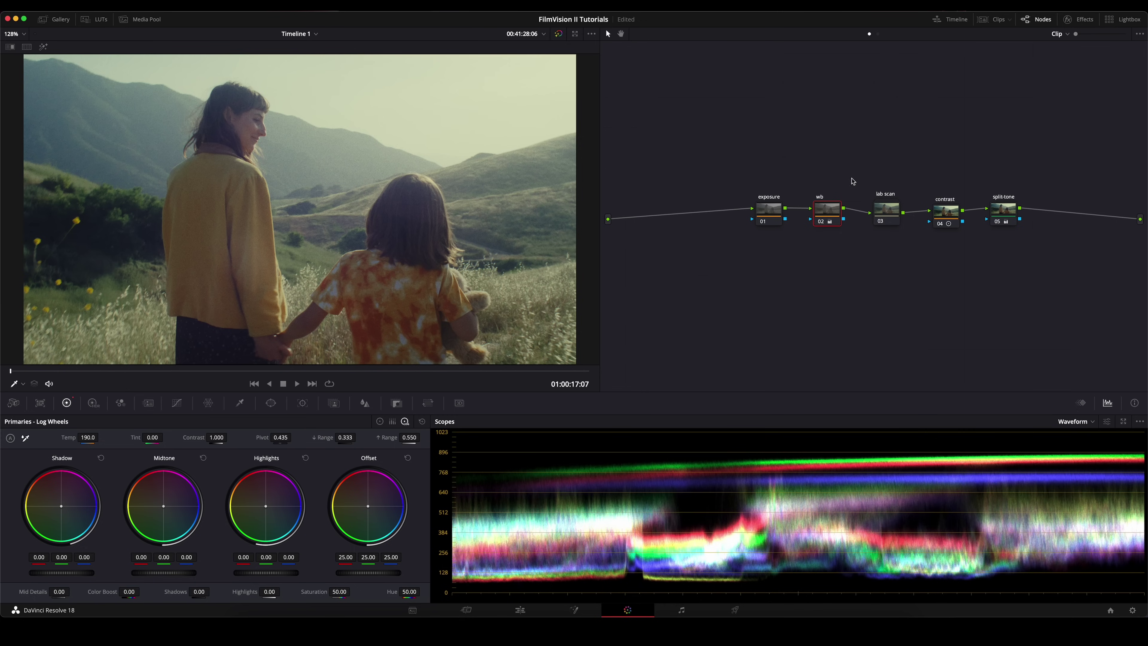
- Inside the lab scan compound node, enable the 500T node and set its key output gain to 1
right_click(887, 211)
left_click(931, 230)
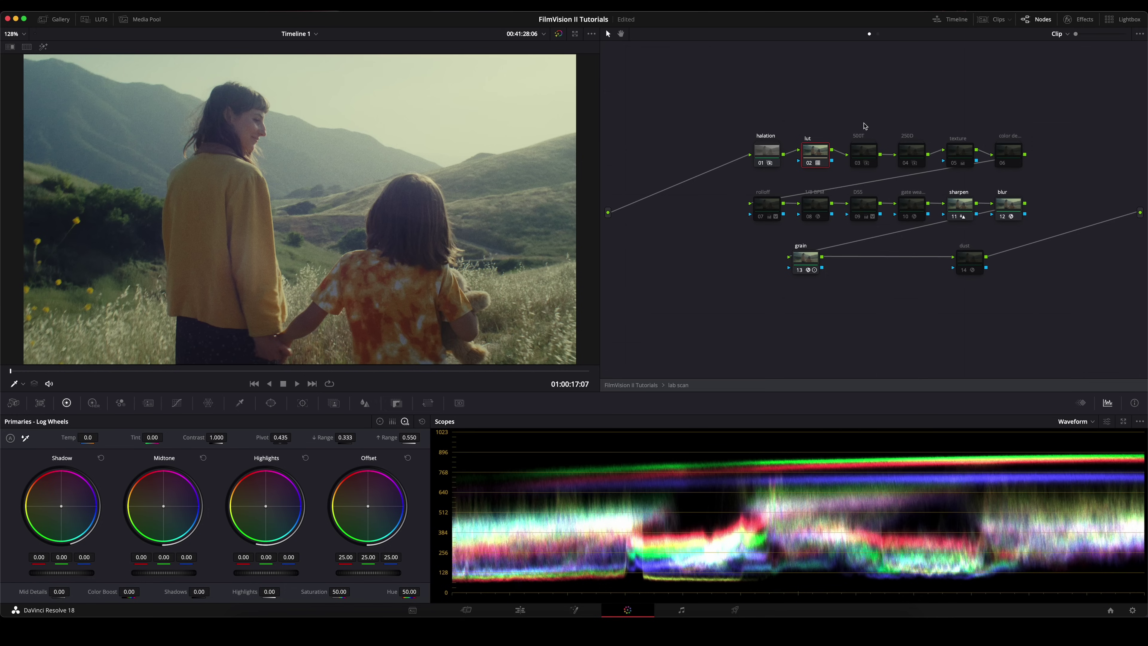
key("ctrl+d")
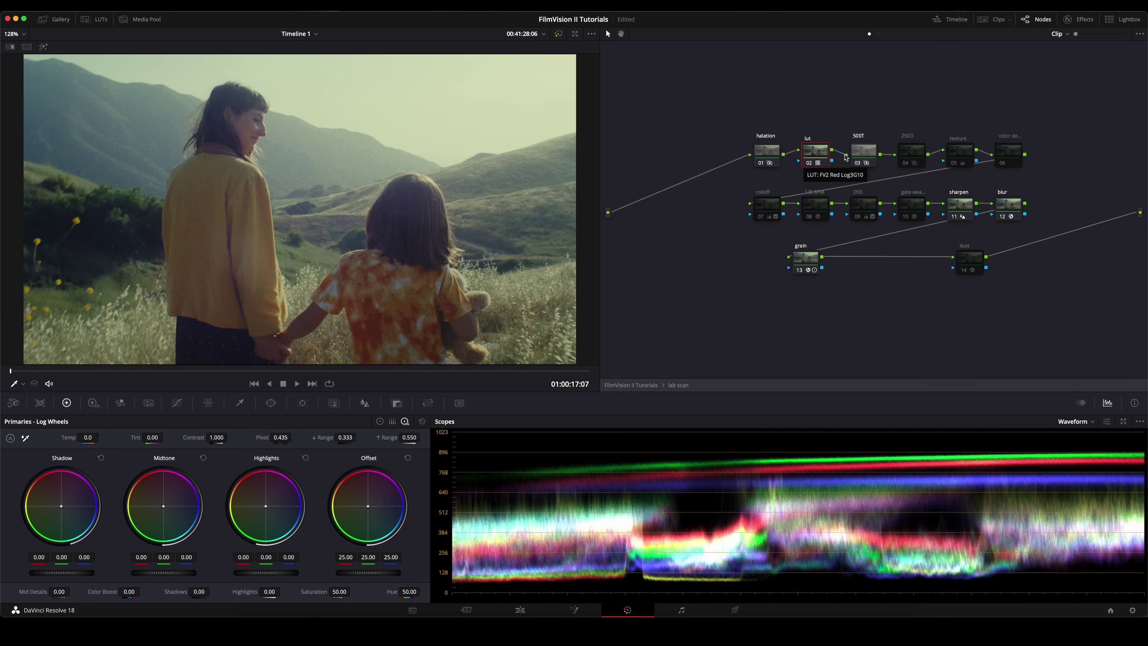
left_click(864, 152)
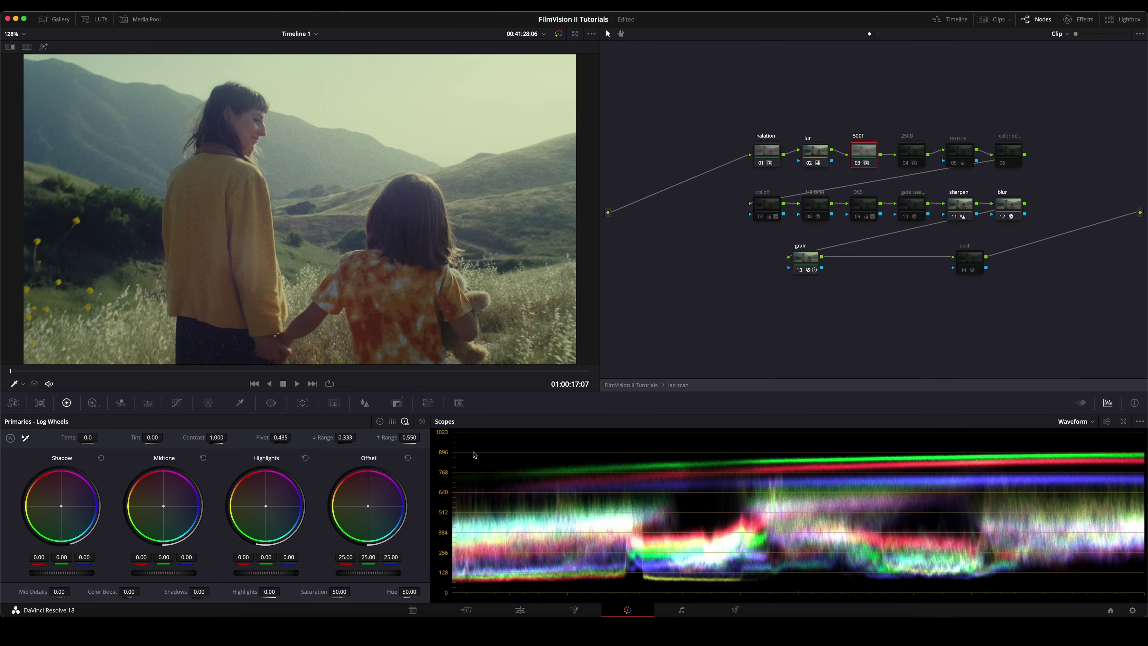
left_click(397, 403)
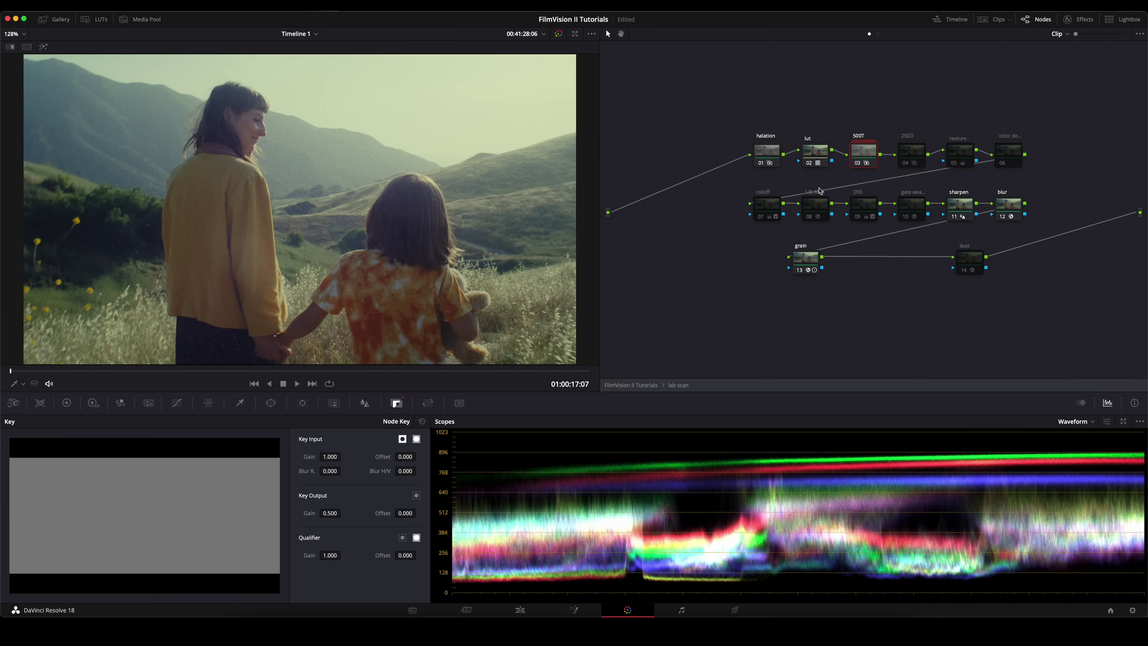
double_click(334, 513)
type("1")
key("Return")
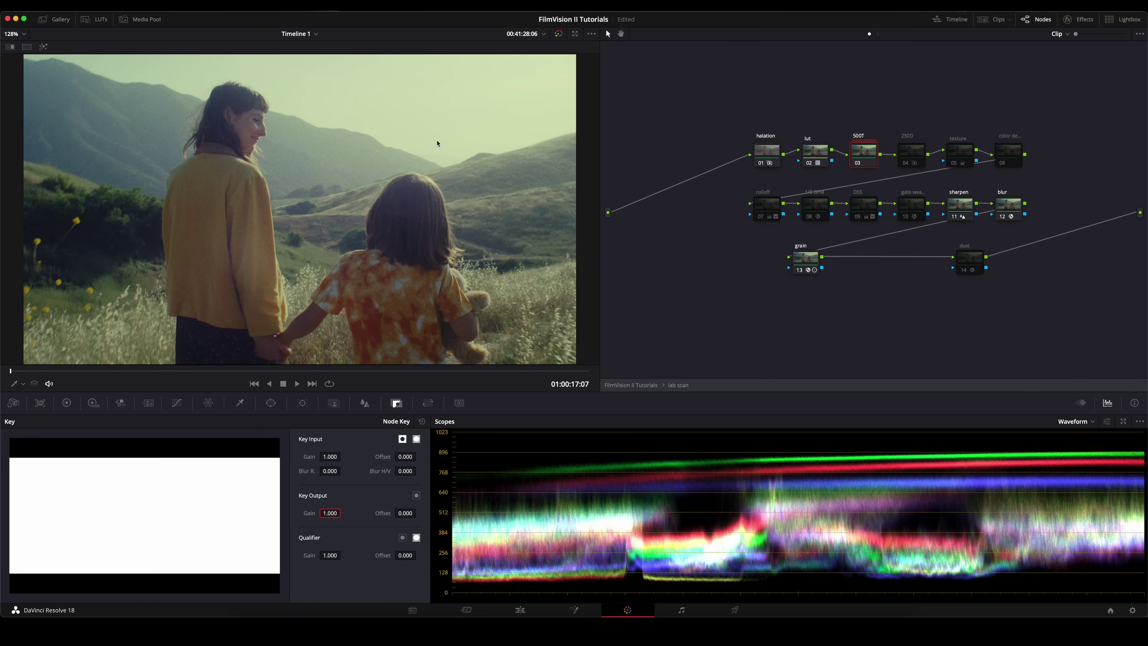
- Try enabling the 250D node and switch it off again
left_click(906, 163)
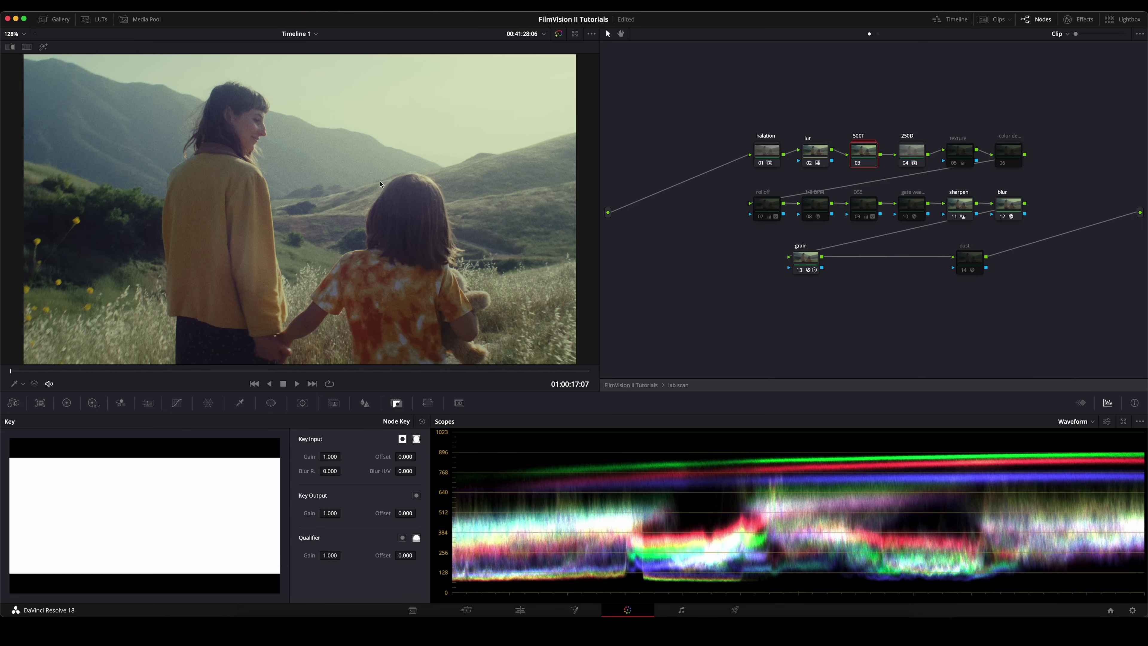
left_click(915, 157)
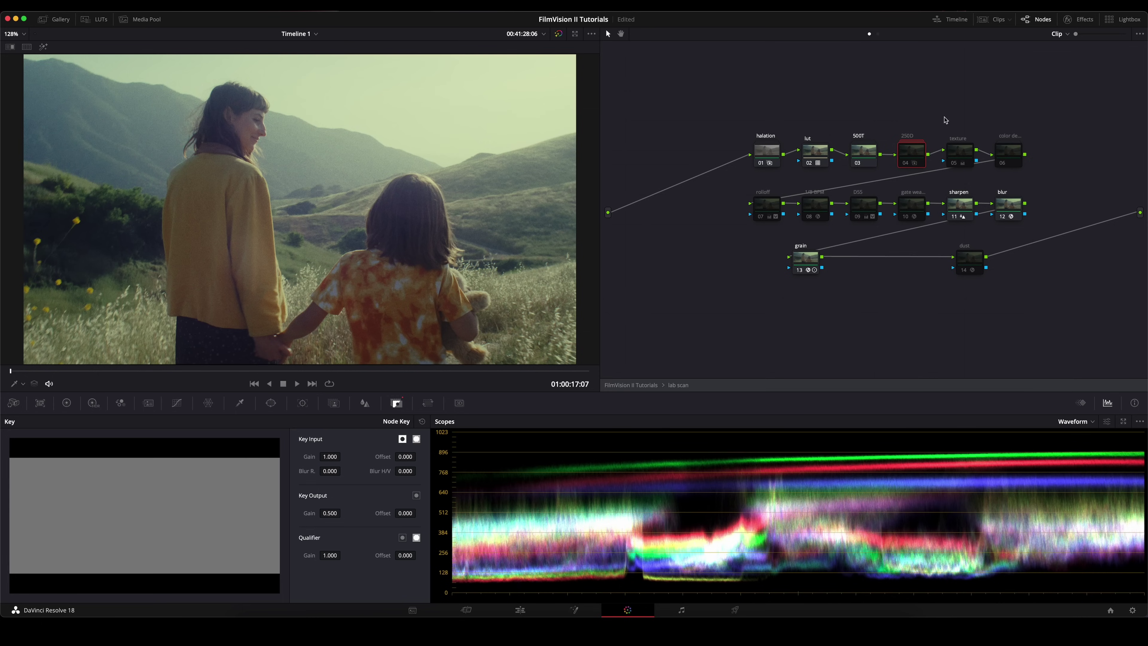
- Enable the texture node and node 06 after it in the lab scan graph, and return to the main node graph
left_click_drag(946, 116, 1028, 163)
left_click(1037, 142)
left_click(1002, 163)
left_click(1002, 164)
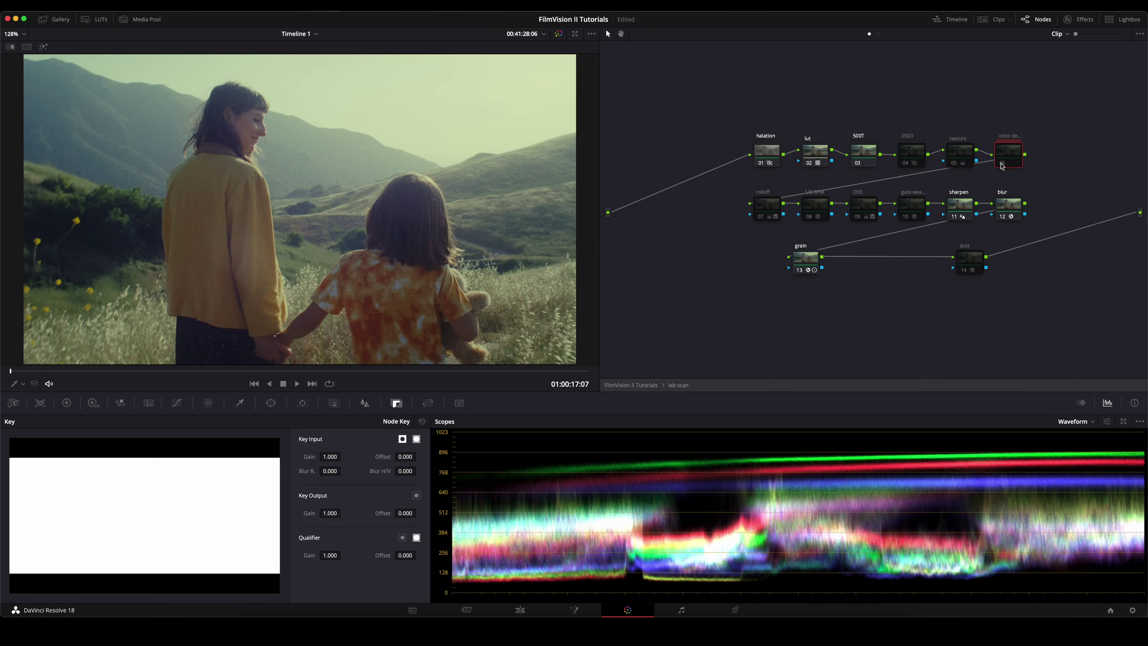
left_click(1002, 164)
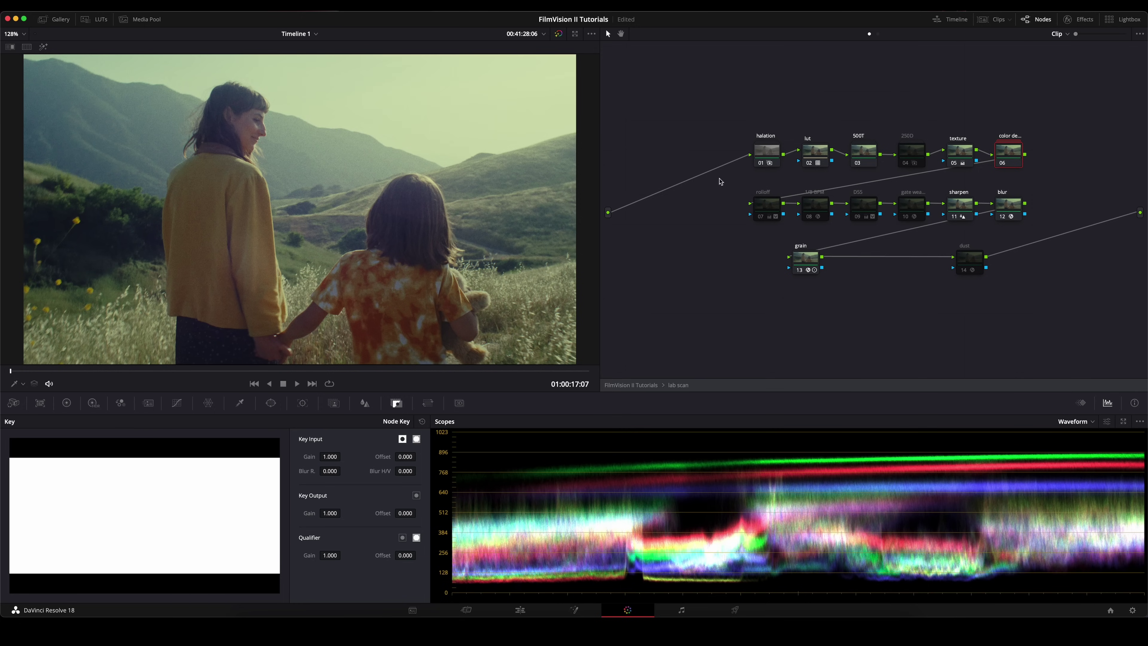
left_click(968, 271)
left_click(691, 385)
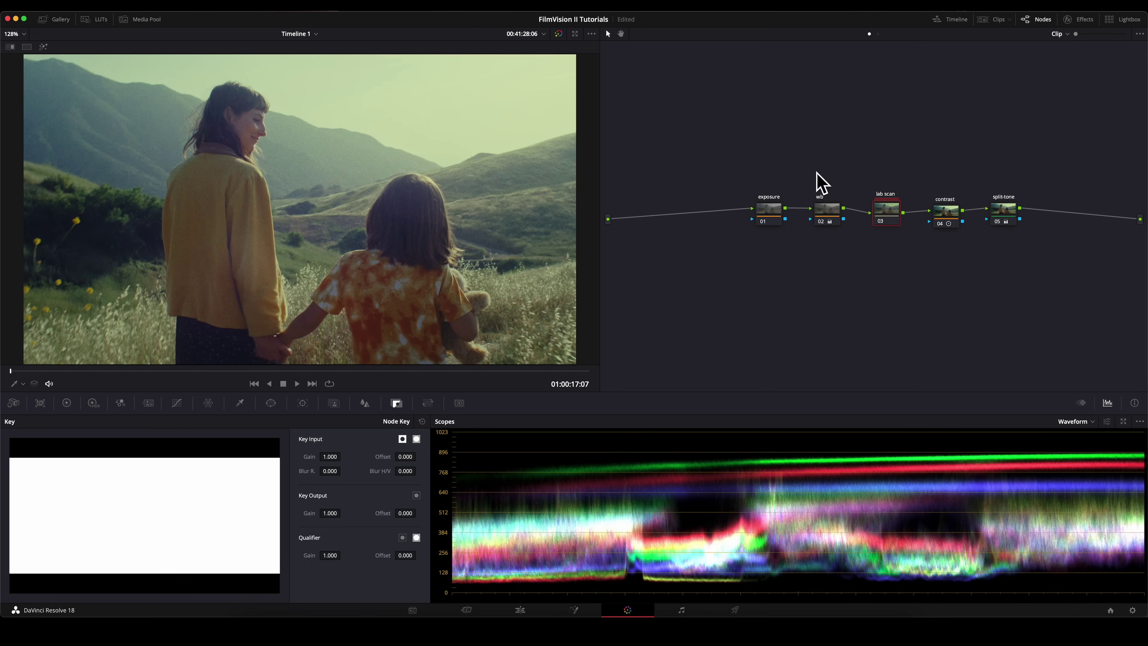
key("super+z")
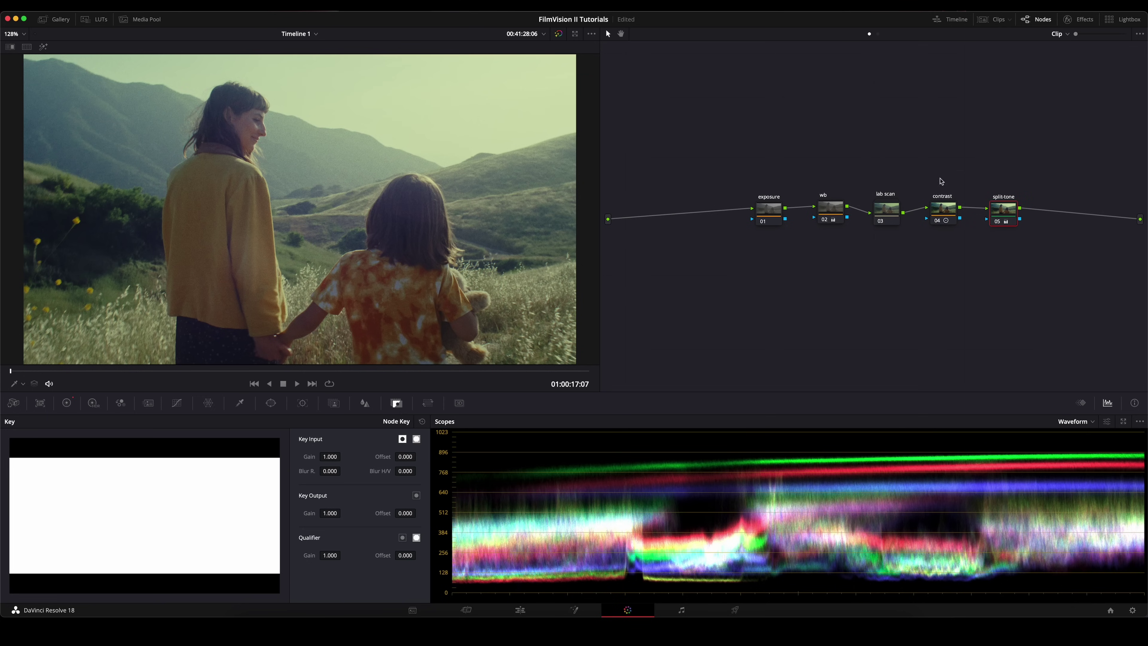
left_click(944, 211)
left_click(832, 209, "super")
left_click_drag(943, 210, 944, 185)
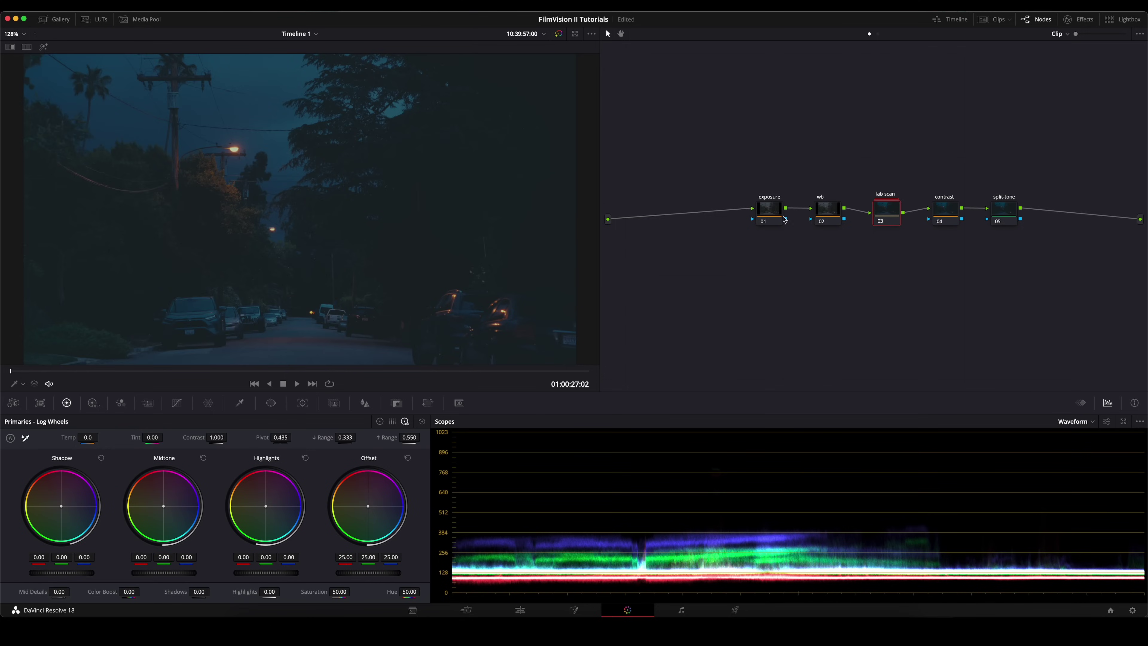
- On the night street clip's contrast node, set contrast to 1.338 and pivot to 0.243, and slightly lower the log shadows
left_click(941, 216)
mouse_move(210, 436)
left_mouse_down()
mouse_move(287, 433)
mouse_move(231, 439)
left_mouse_up()
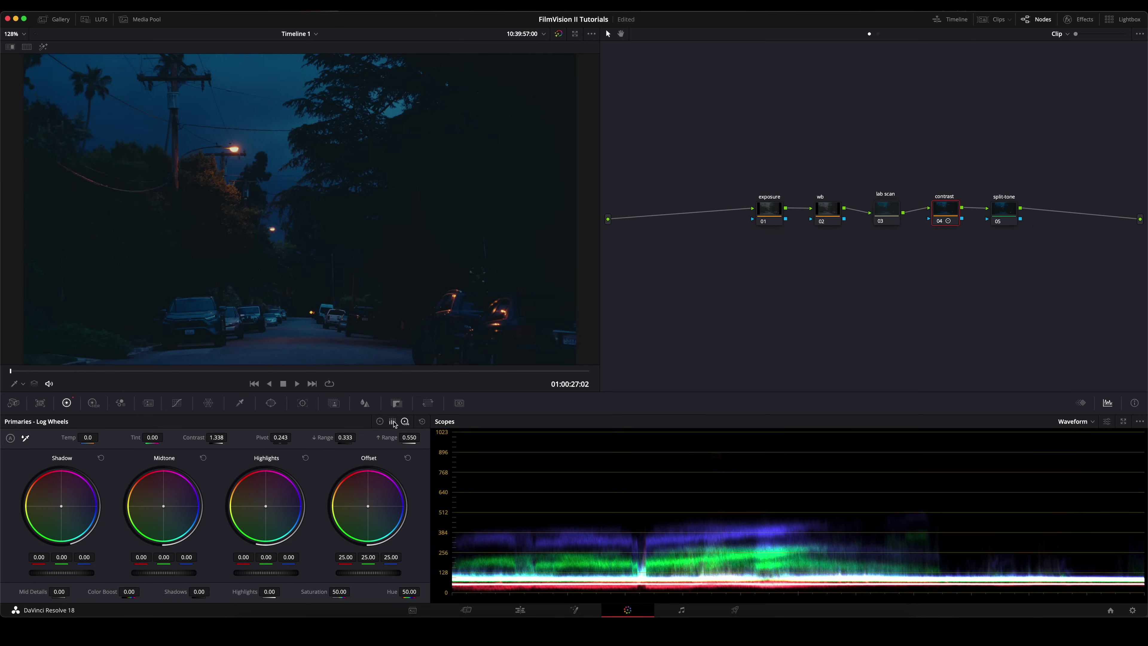
left_click_drag(79, 577, 58, 575)
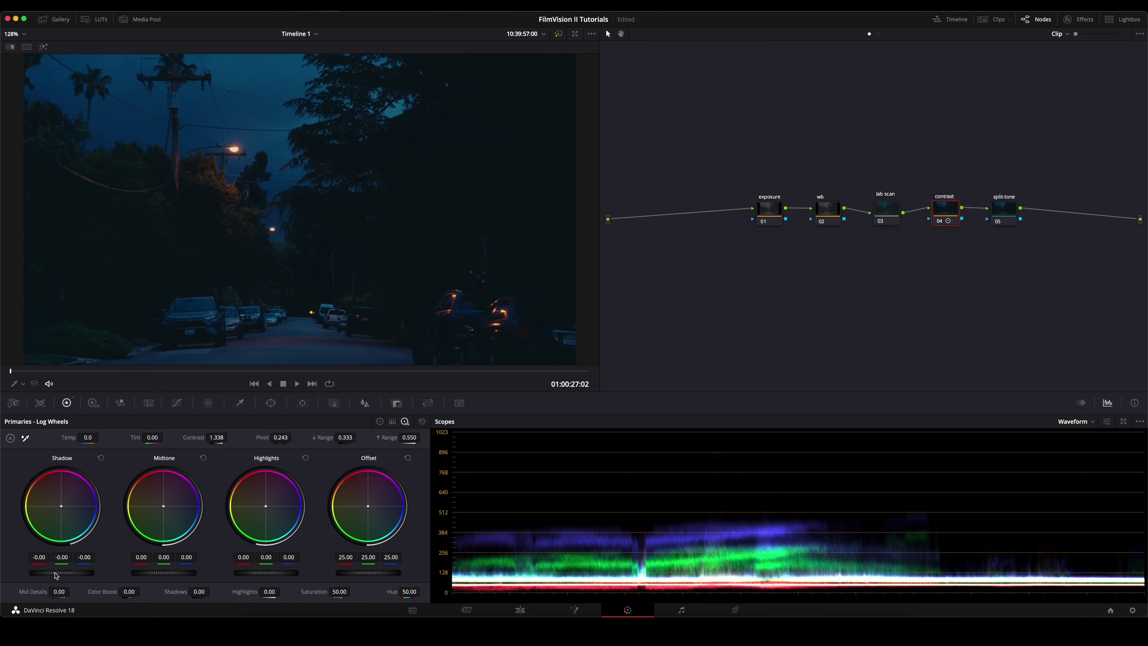
- Cool the wb node's Offset to 24.55, 24.92, 26.79 and warm the split-tone node's Offset to 27.15, 24.55, 22.83
left_click(831, 215)
left_click_drag(368, 506, 379, 513)
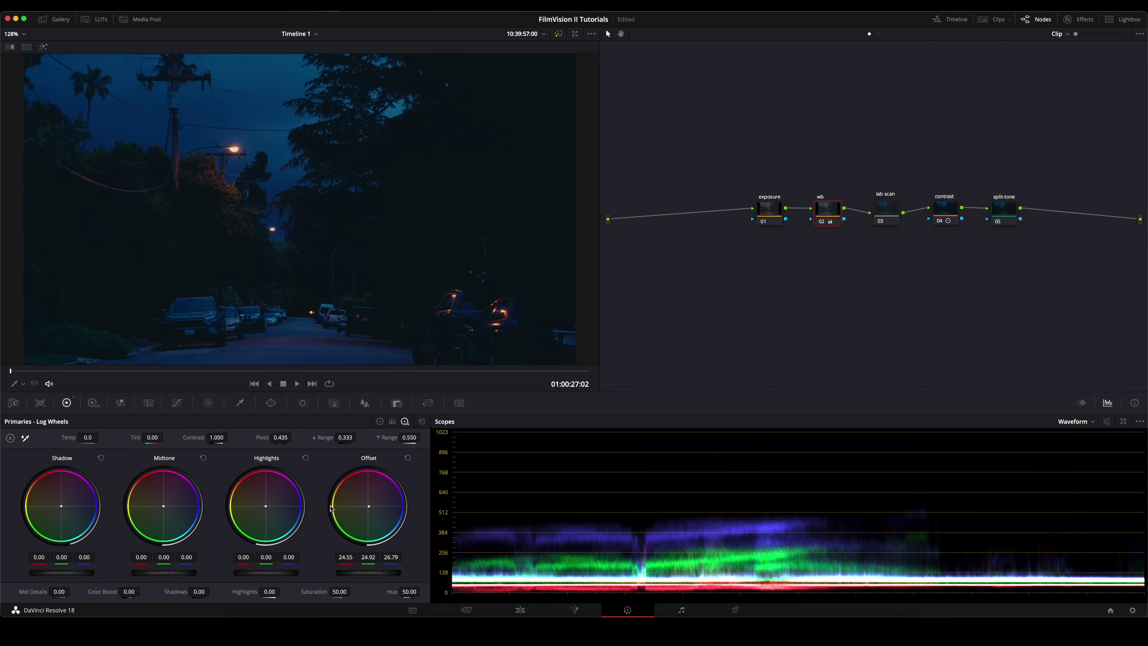
left_click(1007, 215)
mouse_move(369, 510)
left_mouse_down()
mouse_move(361, 497)
mouse_move(366, 505)
left_mouse_up()
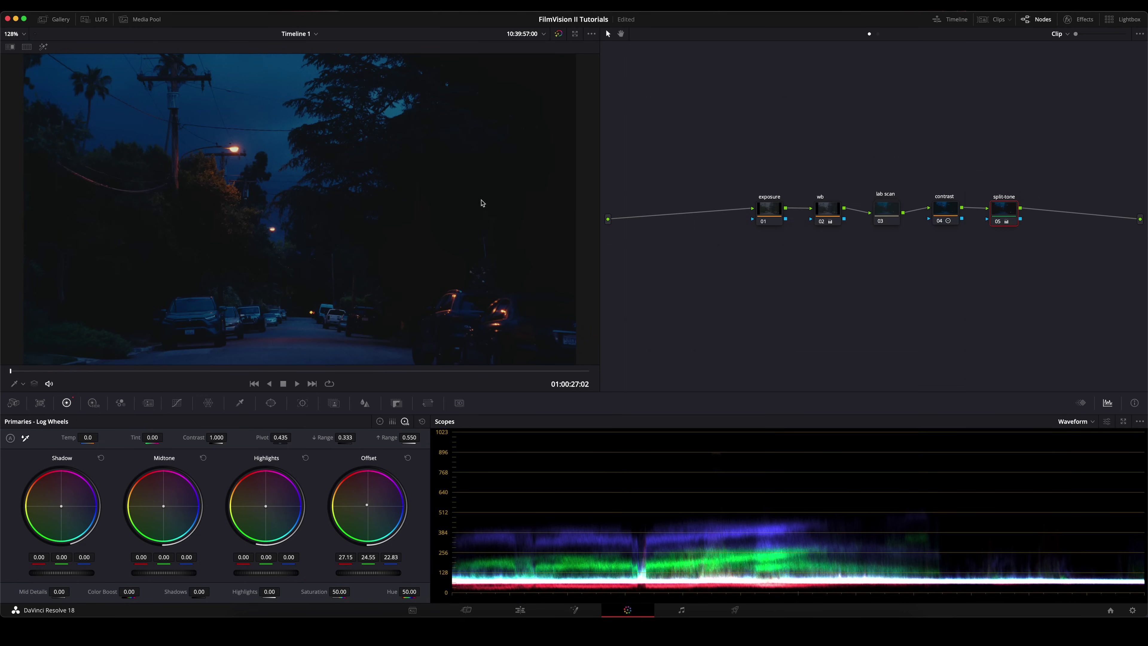
- Save the project and fine-tune the log Shadow on the contrast node to -0.01
key("super+s")
left_click(946, 211)
left_click_drag(76, 576, 50, 576)
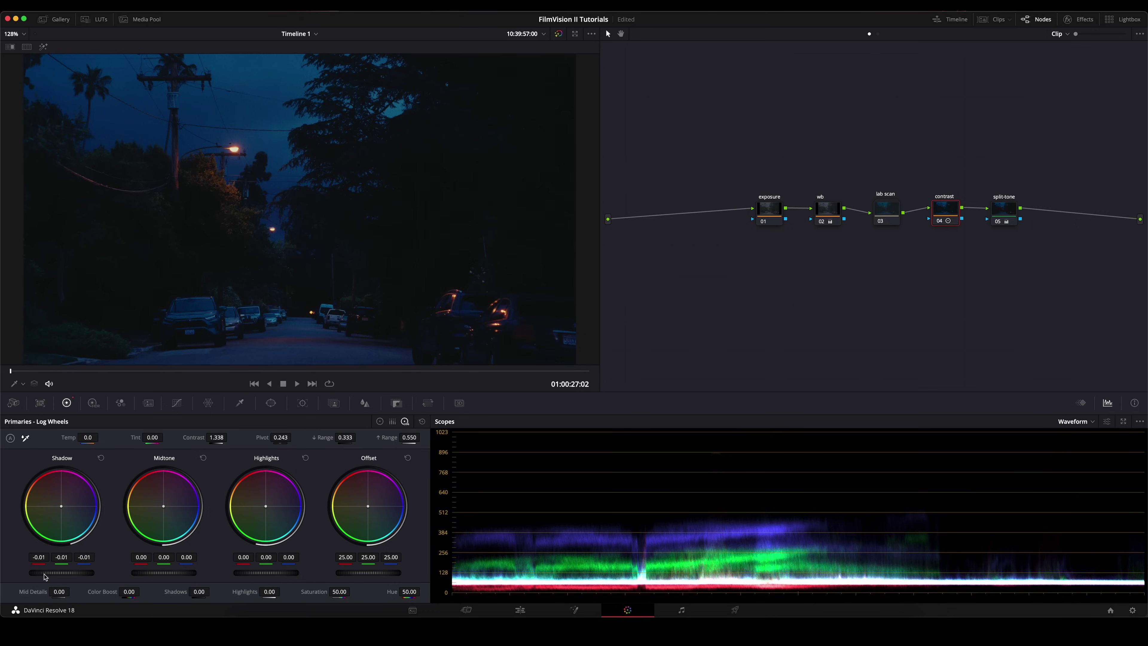
- Inspect the lab scan compound node's contents, including the methods inside the halation node and the grain in the enlarged picture
left_click(884, 209)
right_click(886, 207)
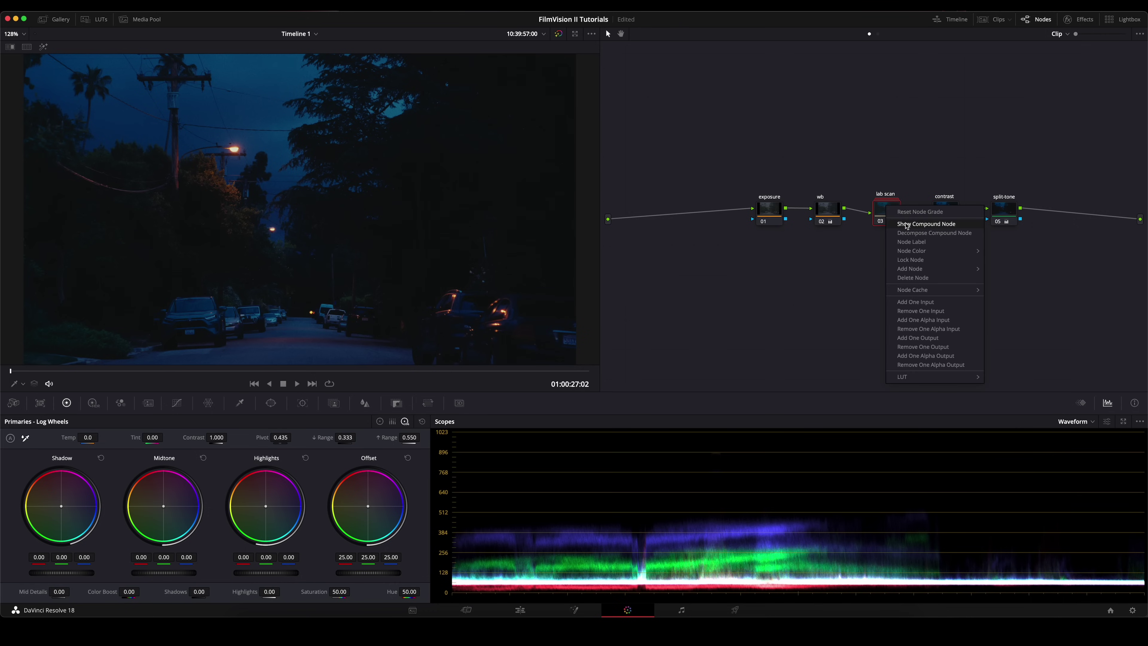
left_click(907, 224)
left_click_drag(817, 158, 981, 246)
left_click(905, 136)
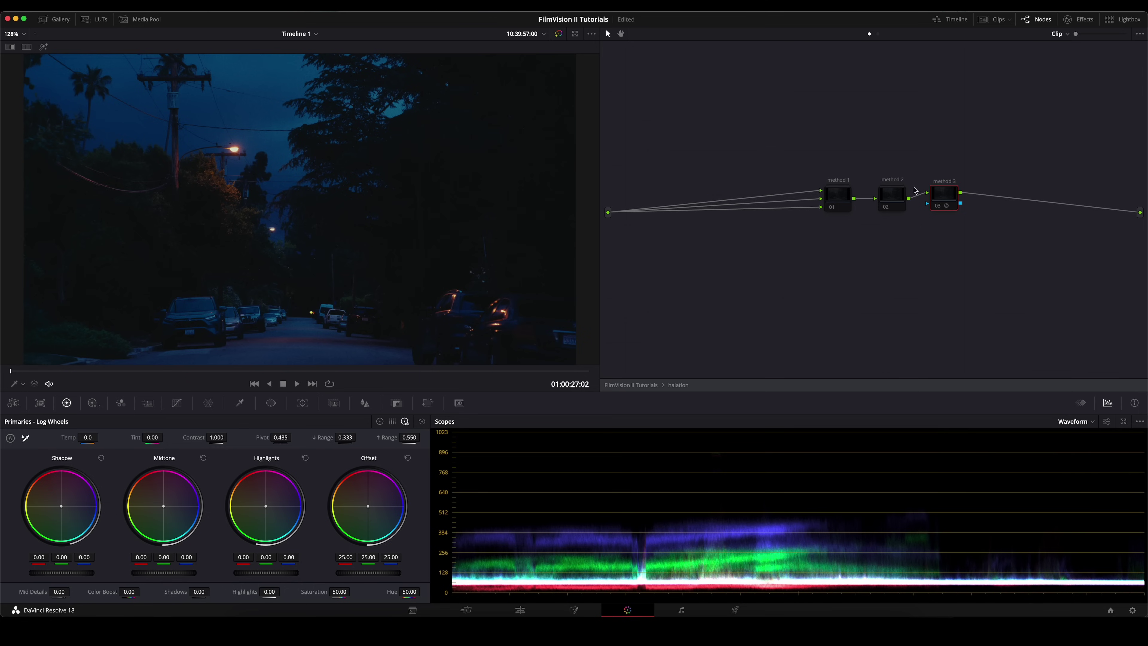
key("super+s")
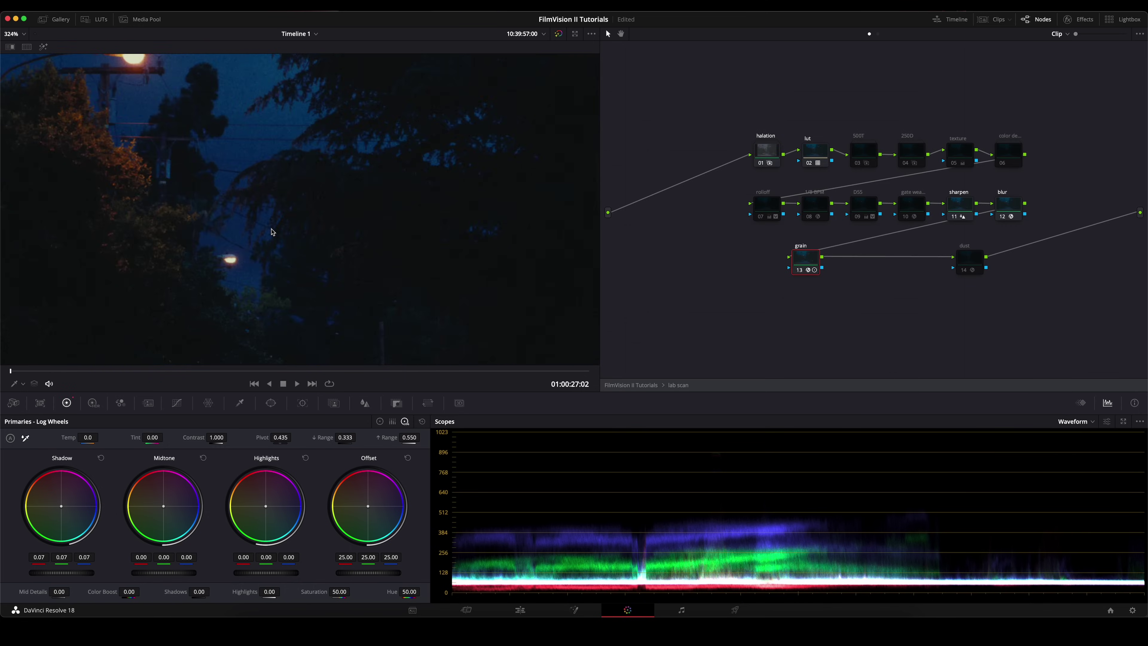
scroll(273, 232, "down", 3)
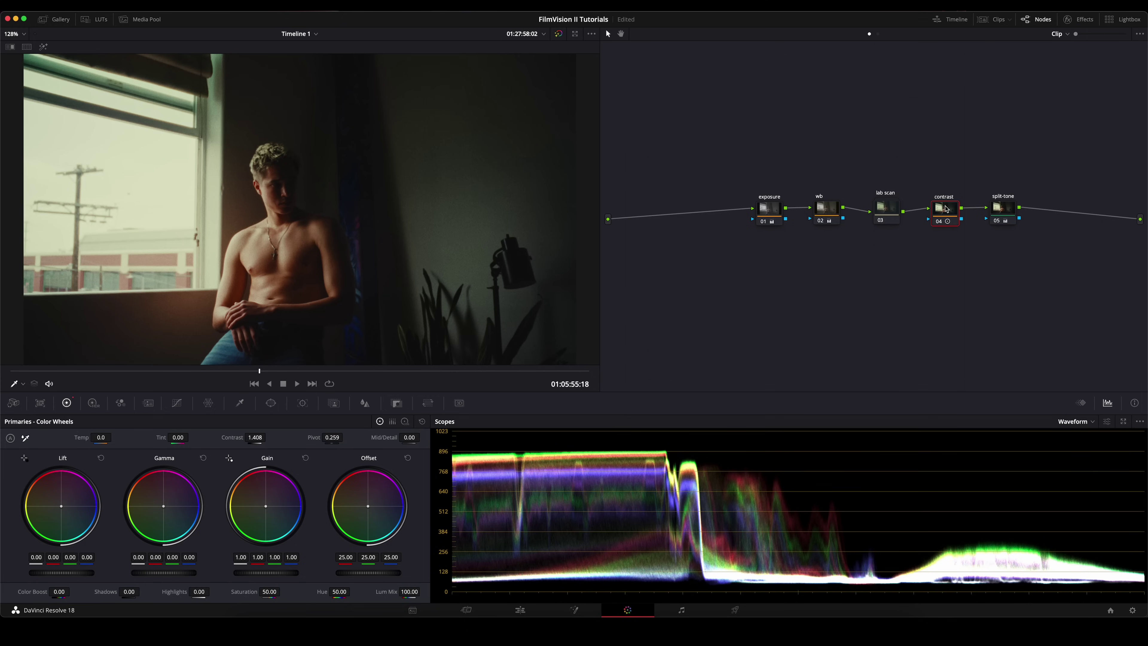
- On the window portrait clip, reset the contrast node's grade and lower its log Shadow to -0.07
key("shift+Home")
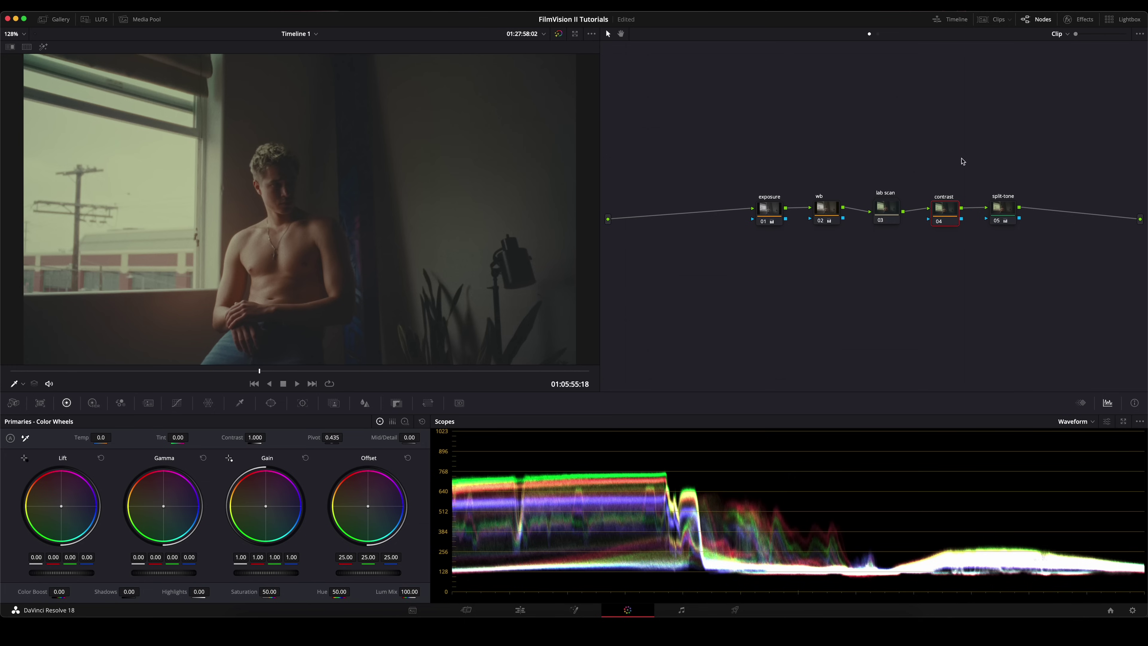
left_click(408, 422)
left_click_drag(89, 574, 41, 576)
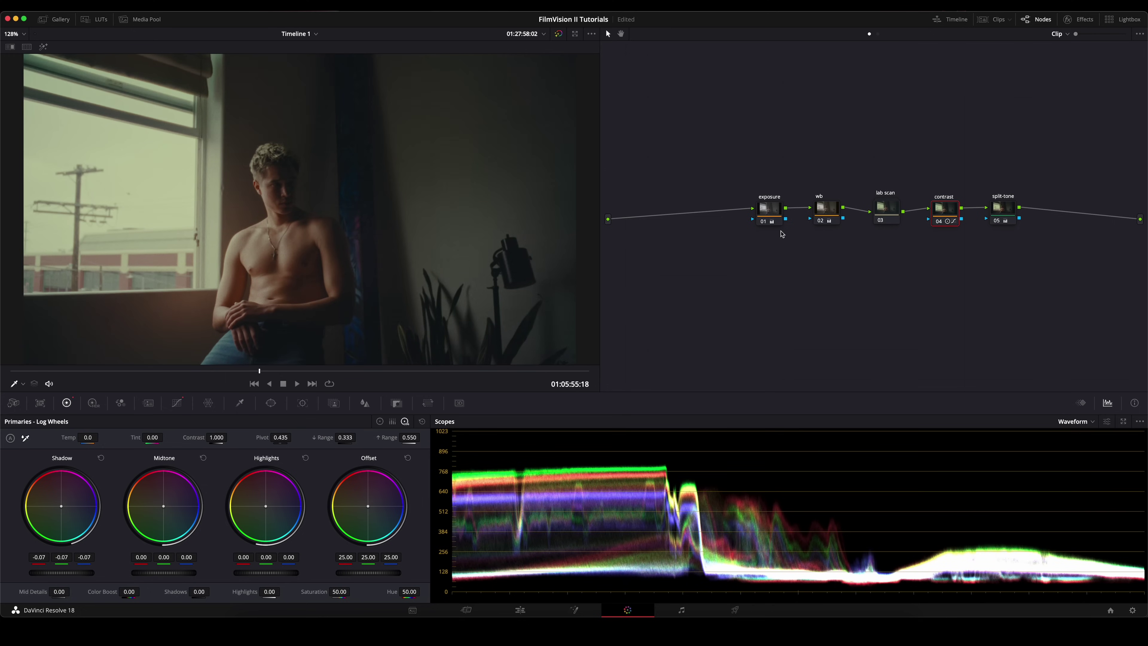
- Toggle the contrast node off and on repeatedly to compare the portrait with and without it
key("ctrl+d")
key("ctrl+d")
key("ctrl+d")
key("ctrl+d")
key("ctrl+d")
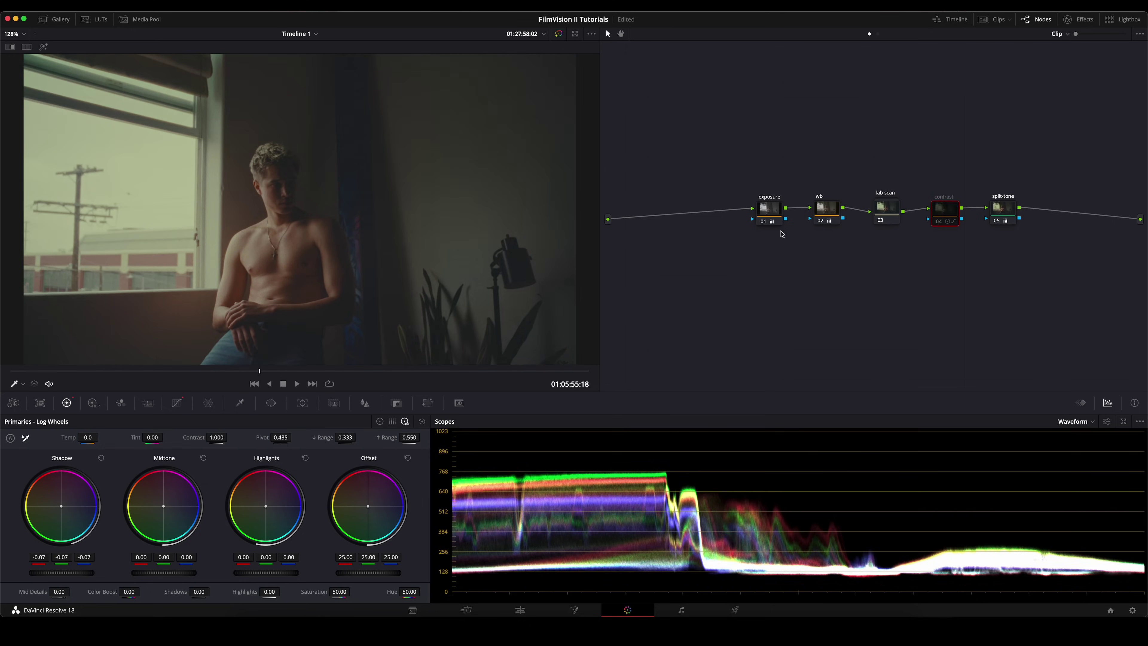
key("ctrl+d")
key("ctrl+d")
key("ctrl+d")
key("ctrl+d")
key("ctrl+d")
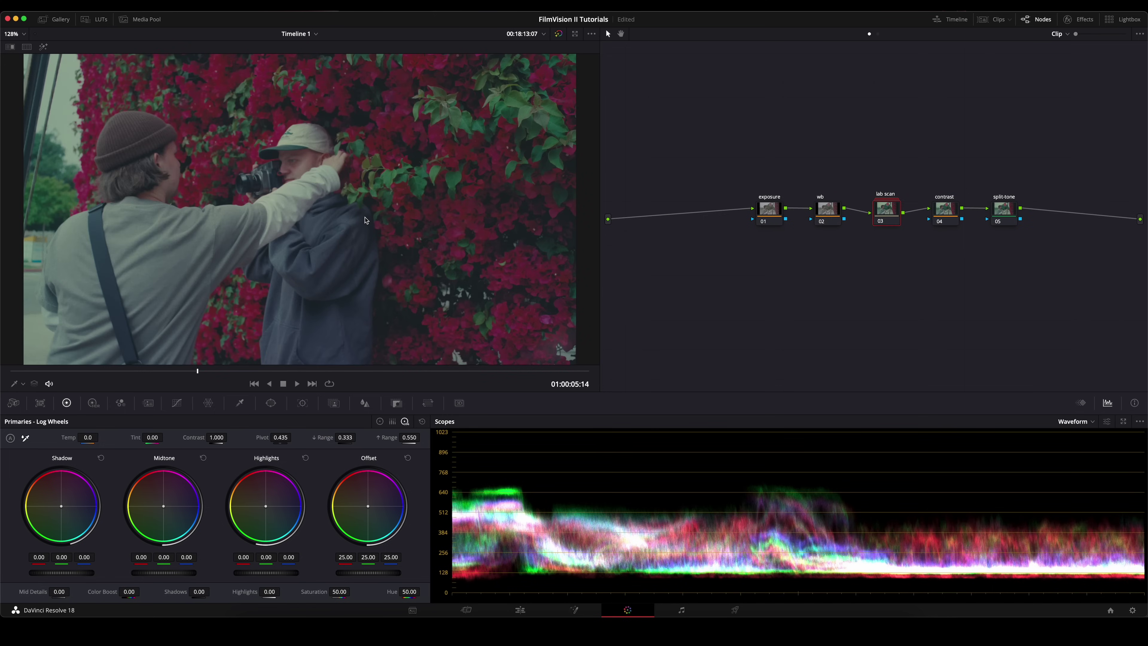
- On the flower wall clip, set the contrast node's contrast to 1.328 and pivot to 0.375
key("ctrl+shift+apostrophe")
left_click_drag(212, 437, 260, 438)
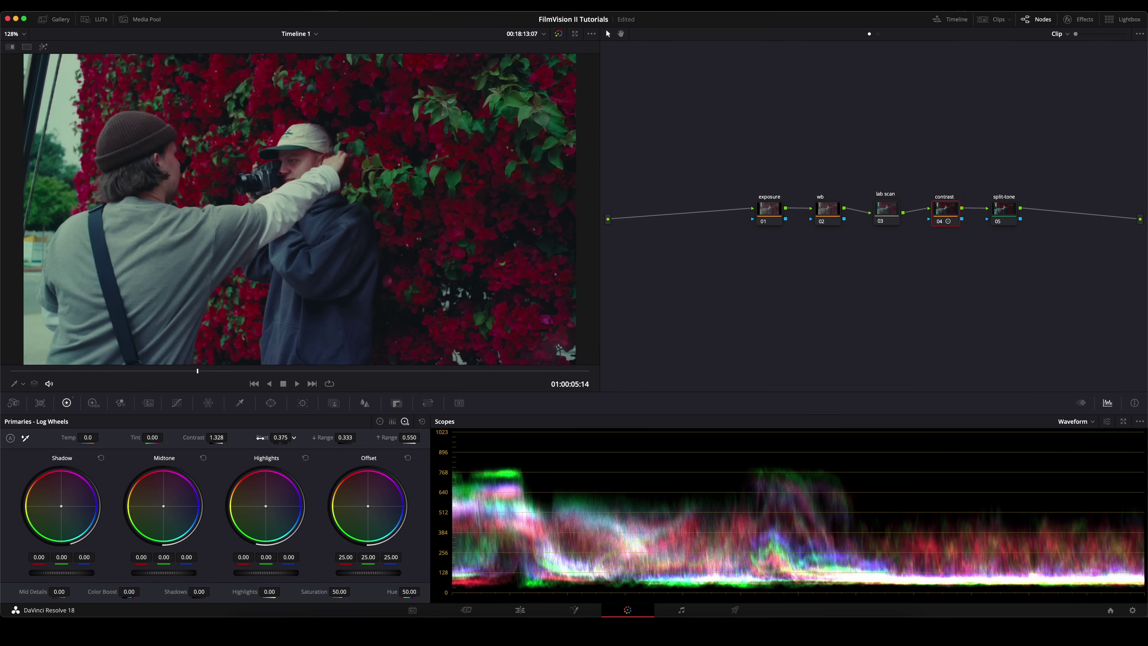
- Warm the split-tone node's Offset to 27.05, 24.59, 22.01 and undo the last trial adjustments
left_click(830, 216)
left_click(1000, 214)
left_click_drag(368, 505, 366, 505)
key("super+z")
key("super+z")
key("super+z")
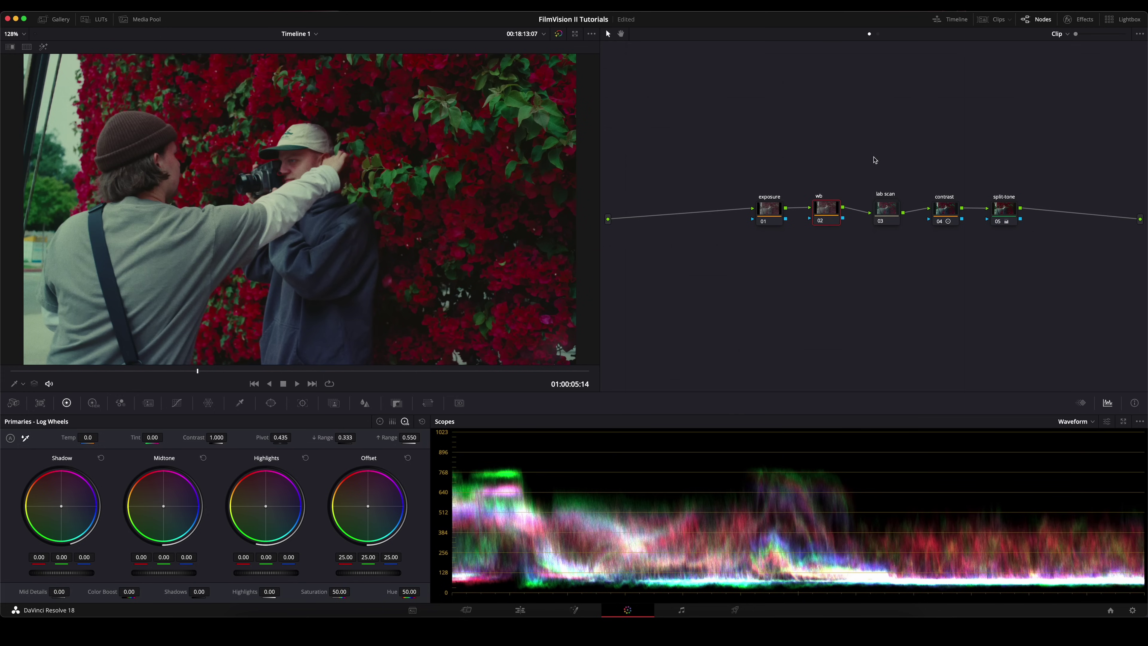
- Move the wb and split-tone nodes above the rest of the node chain and save the project
left_click_drag(830, 210, 832, 160)
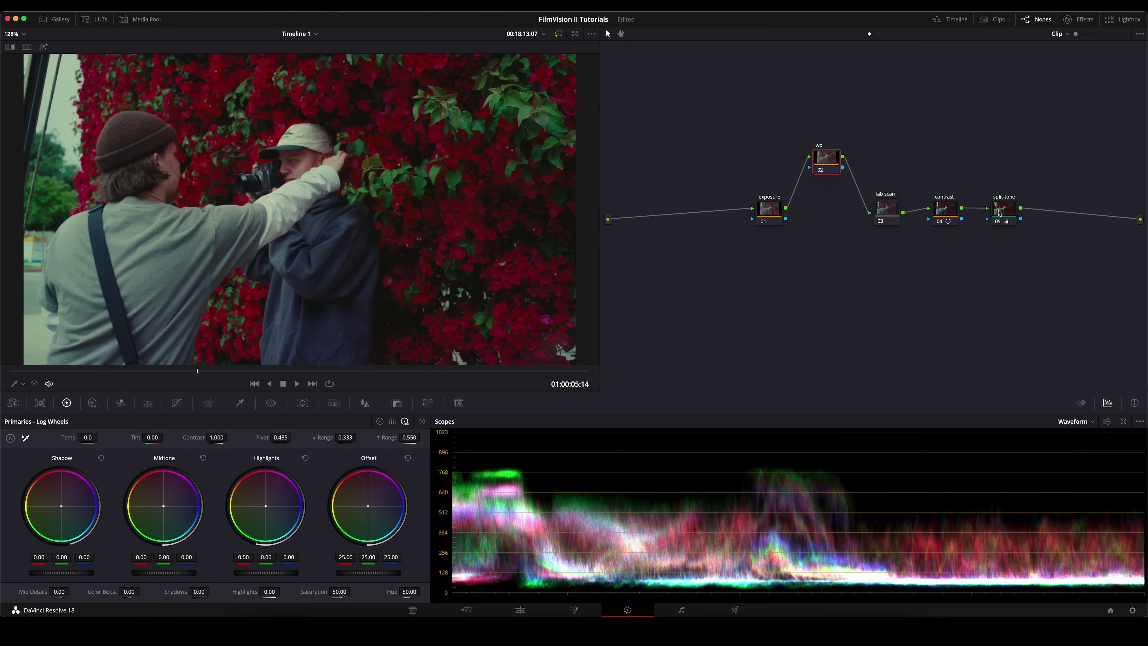
left_click_drag(1001, 213, 1008, 160)
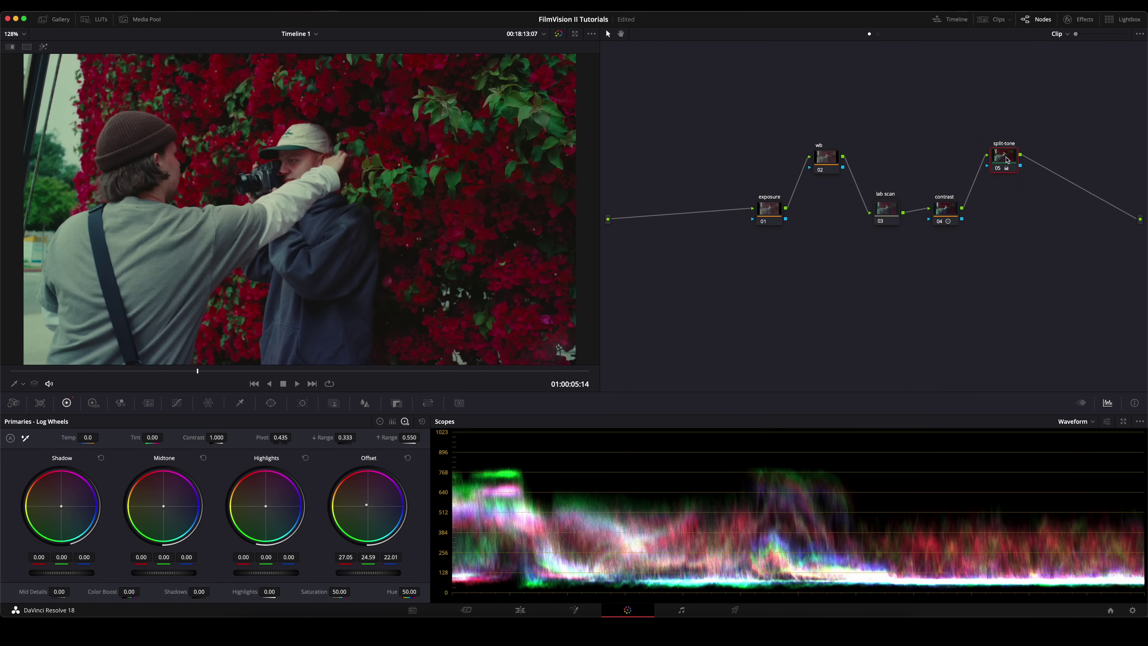
key("super+s")
- Enable the 250D node inside the lab scan compound node and check the look at different frames of the clip
left_click_drag(178, 371, 490, 372)
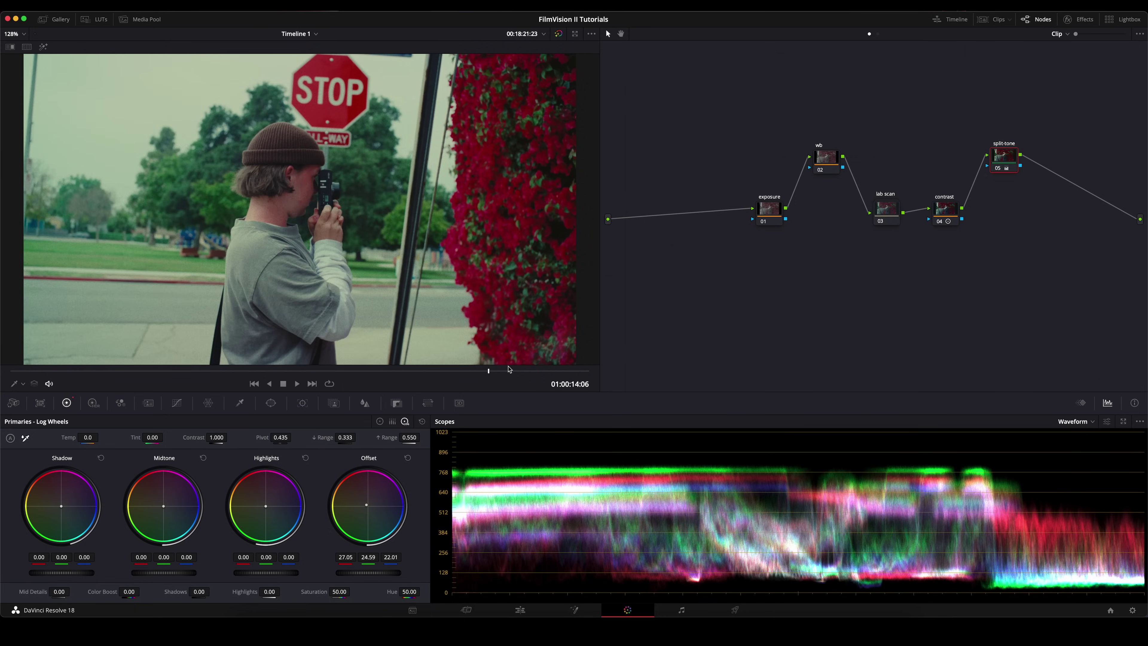
right_click(888, 206)
left_click(909, 226)
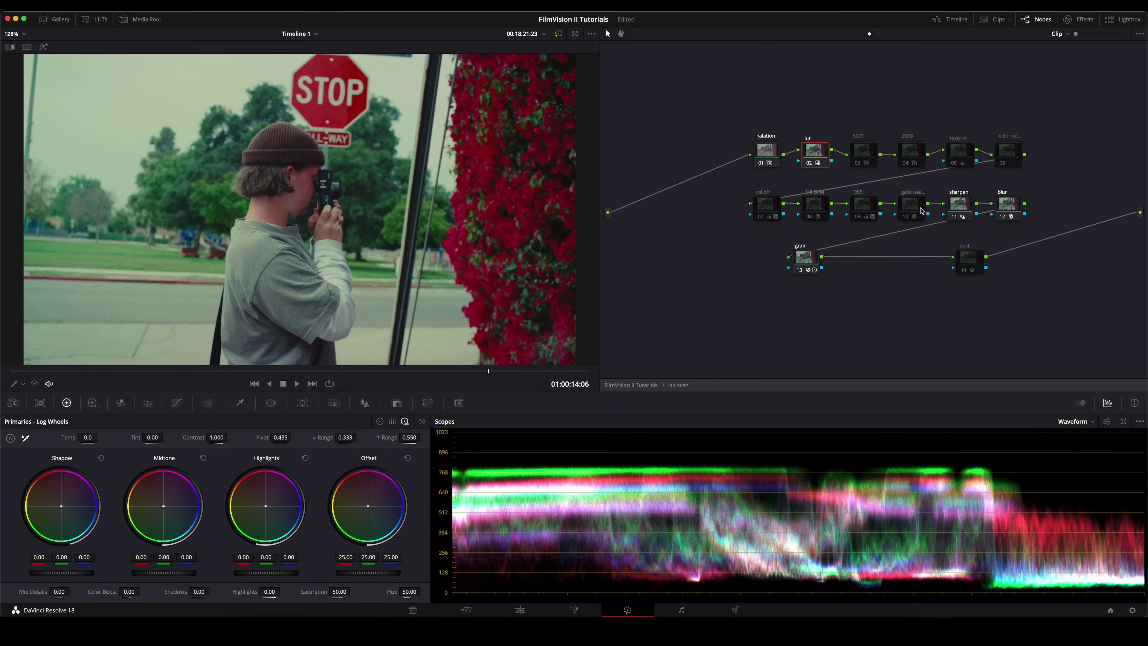
left_click(912, 156)
key("ctrl+d")
left_click_drag(489, 370, 359, 351)
key("Right")
key("Right")
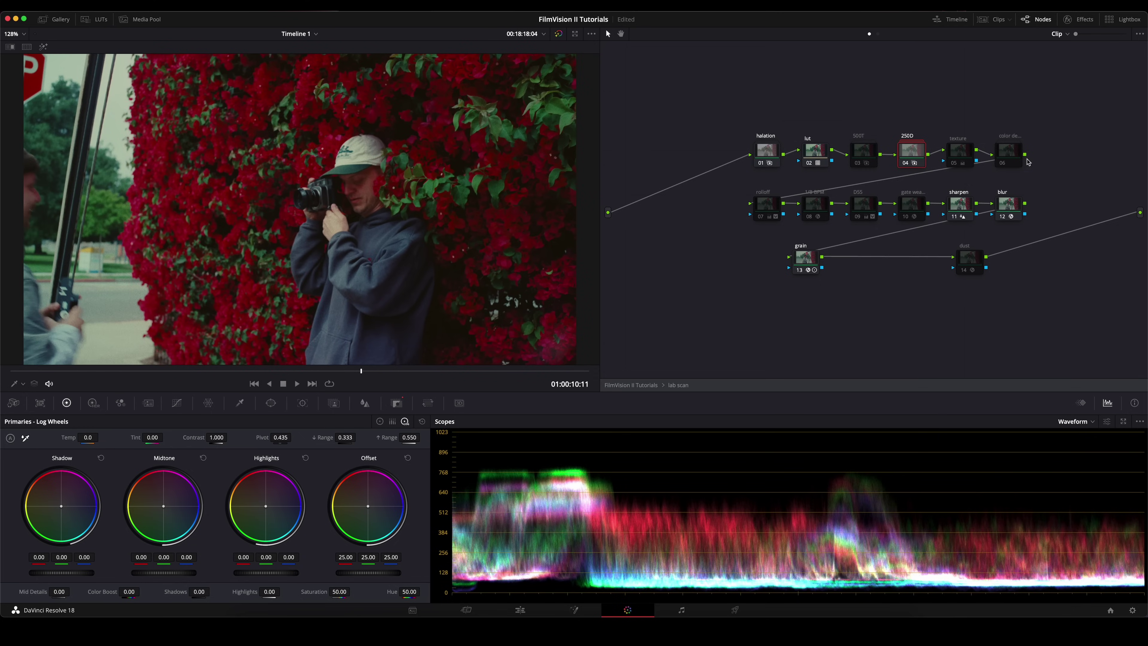
- Enable the color density, 1/8 BPM and DSS nodes in the lab scan graph and check the look along the clip
left_click(1003, 166)
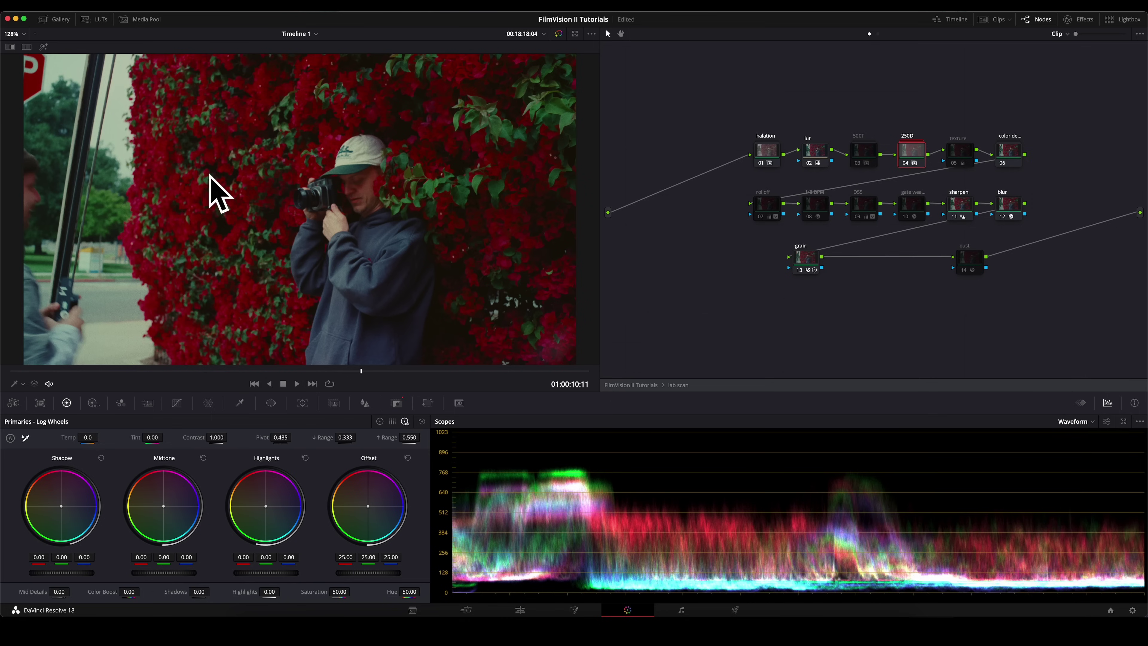
left_click(809, 217)
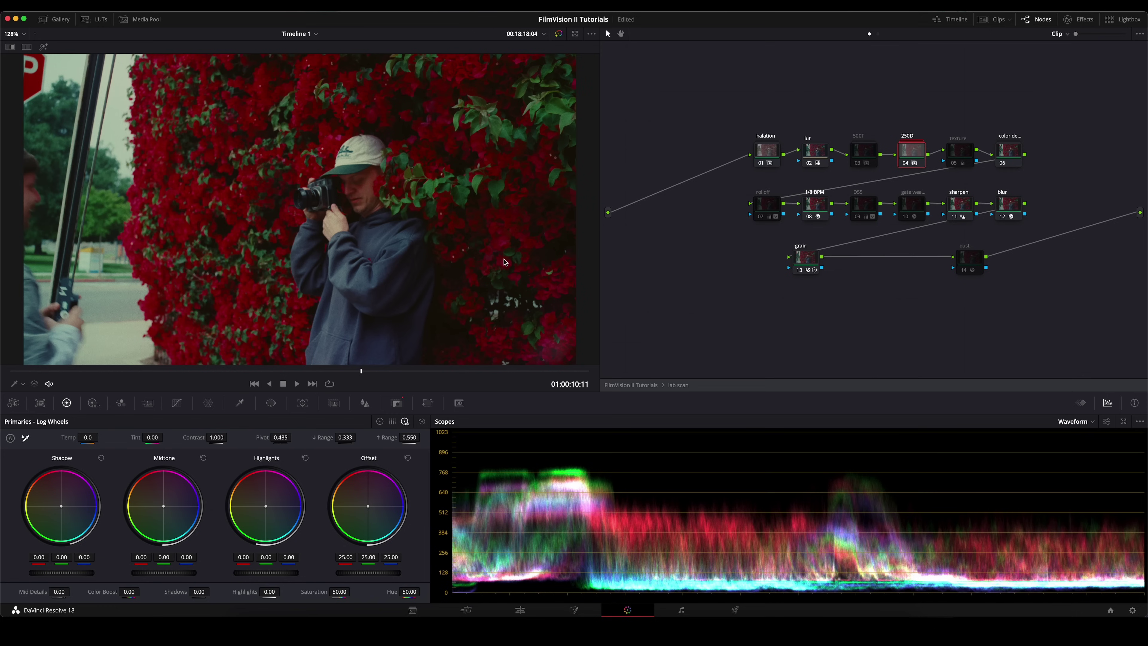
left_click(857, 217)
left_click(118, 368)
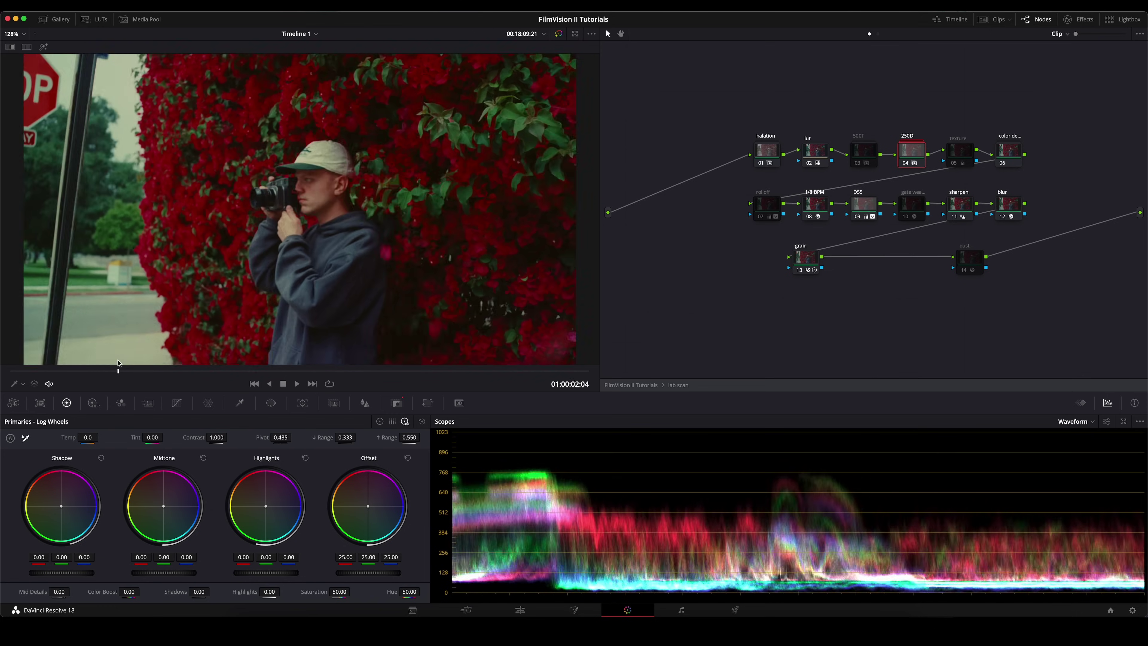
left_click_drag(118, 364, 455, 346)
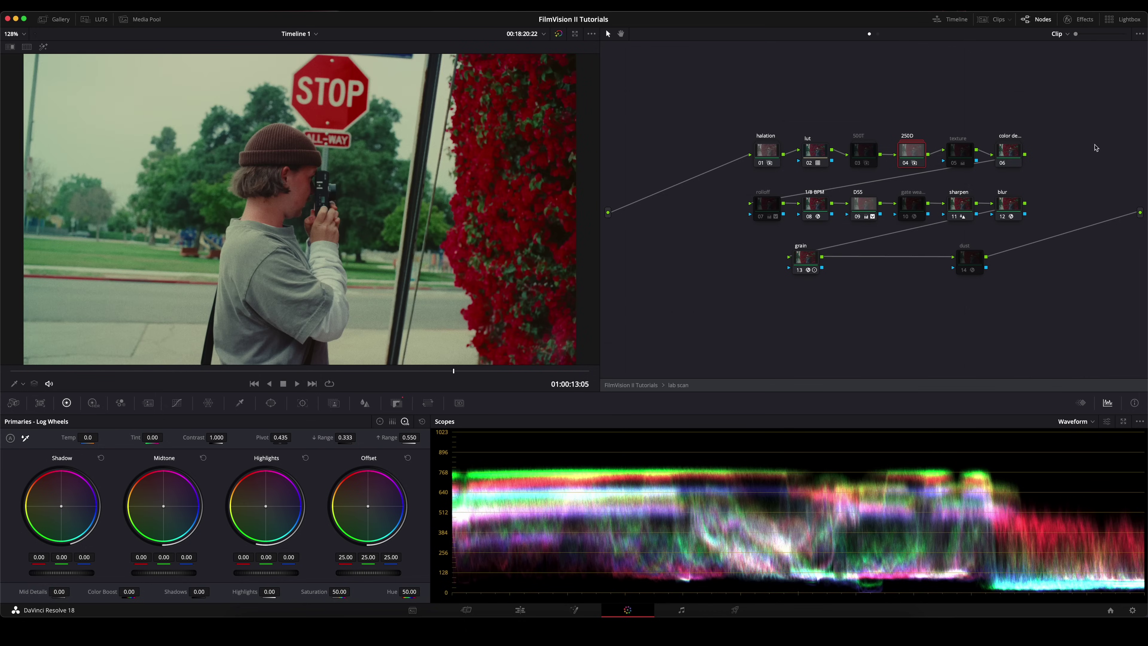
- Inside the color density compound node, switch from the + sat node to the - sat node, and return to the main graph
right_click(1010, 156)
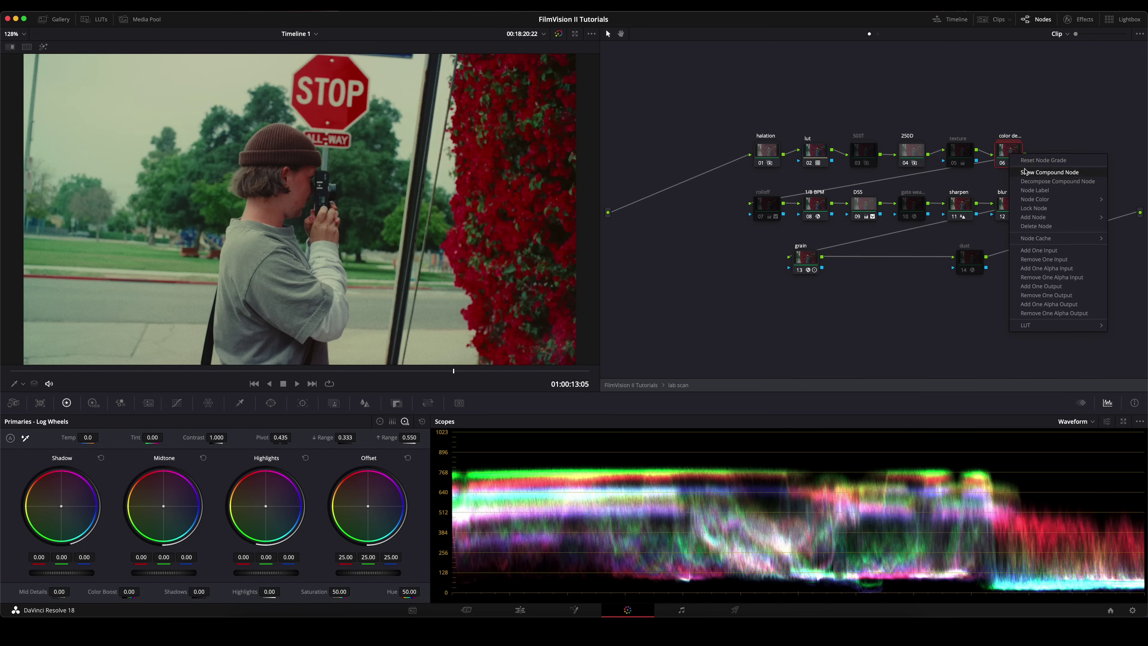
left_click(1039, 171)
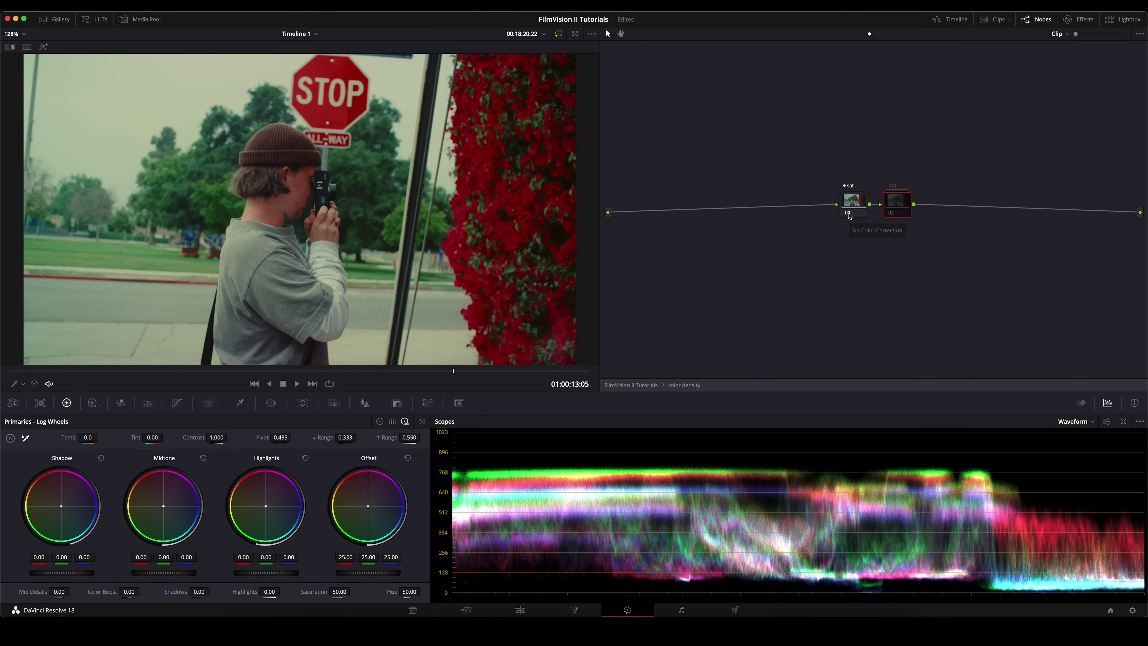
left_click(892, 213)
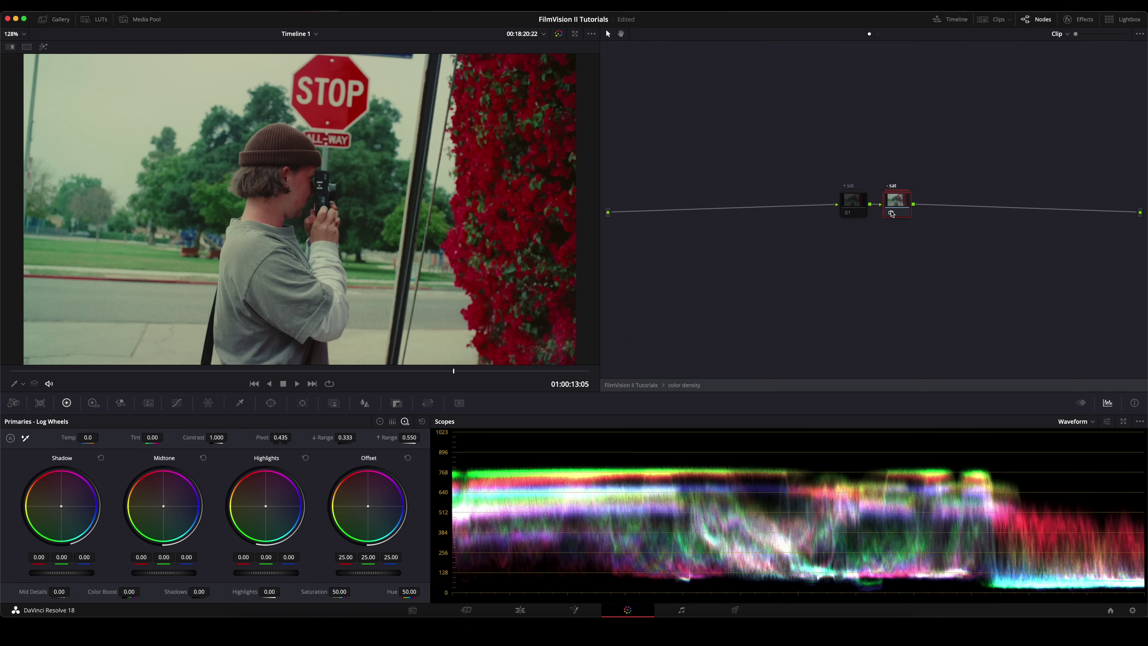
left_click(691, 385)
- Switch off the split-tone node and warm the wb node's Offset to 26.38, 24.73, 23.33 for comparison
left_click(1005, 211)
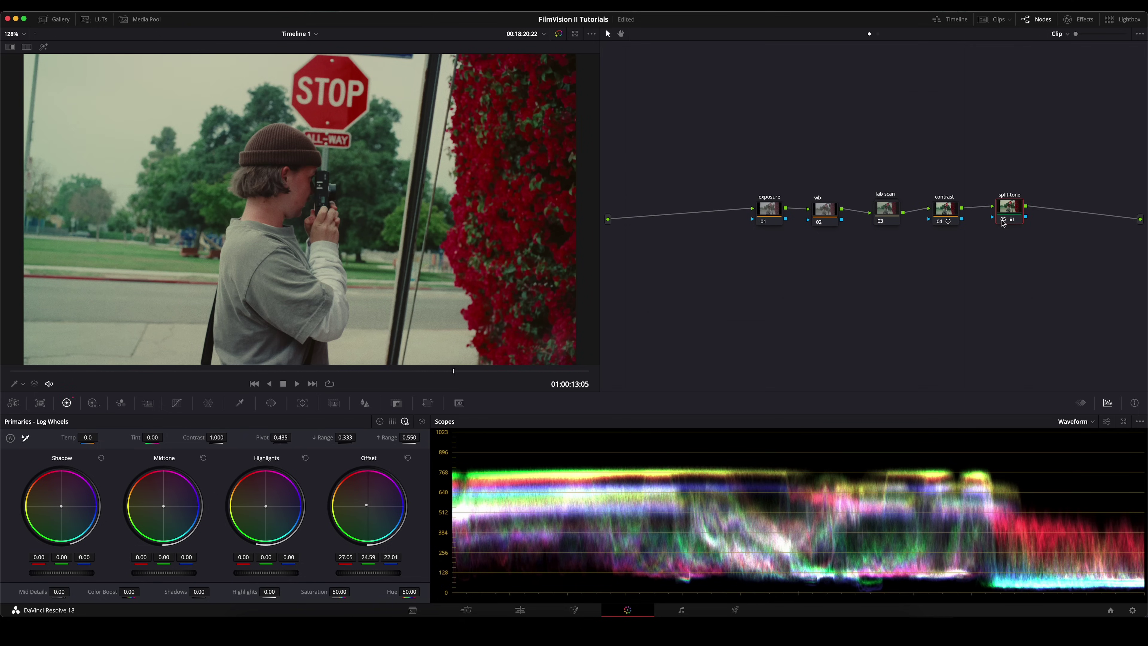
left_click(1003, 221)
left_click(831, 214)
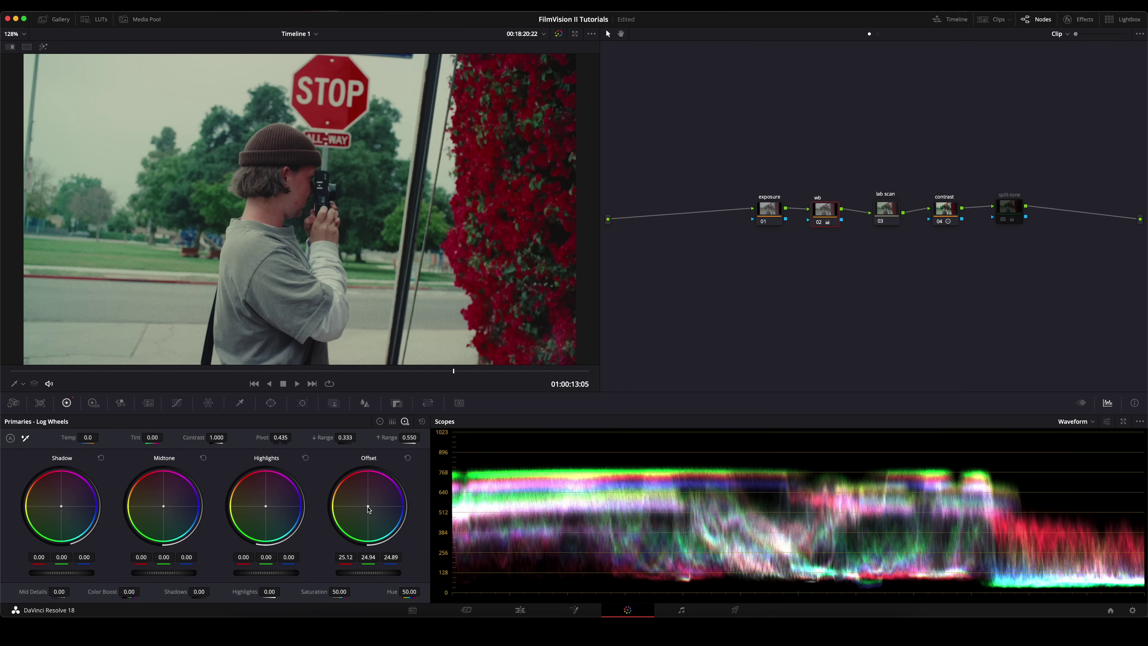
left_click_drag(368, 507, 364, 502)
left_click_drag(454, 371, 10, 368)
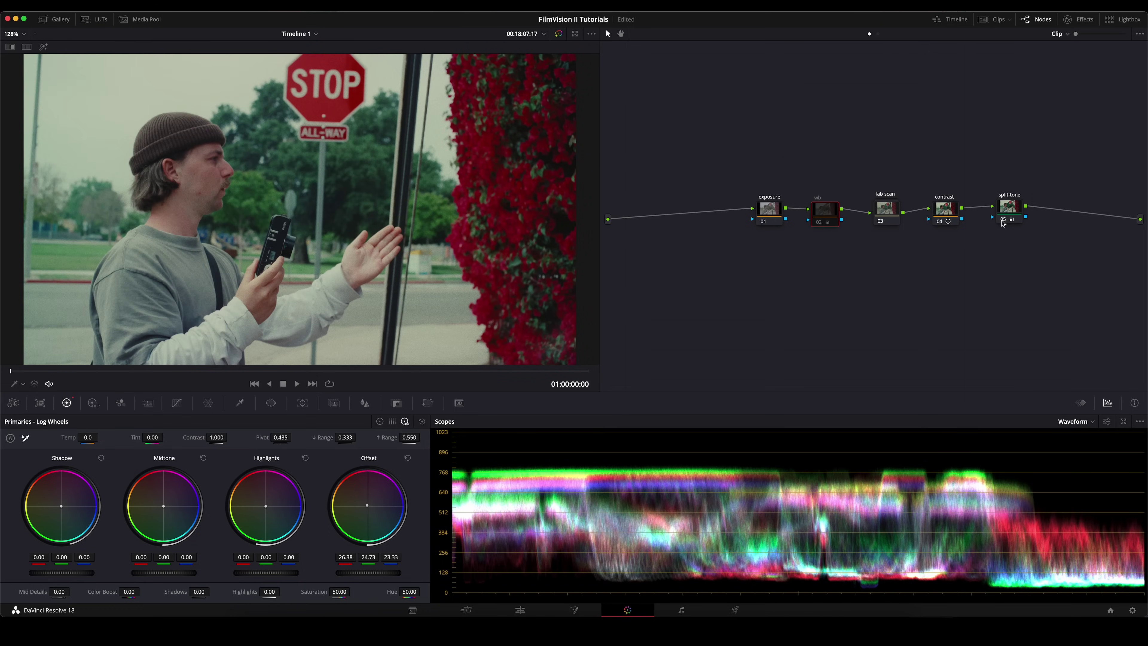
- Disable the color density node inside the lab scan compound node and return to the main node graph
right_click(889, 214)
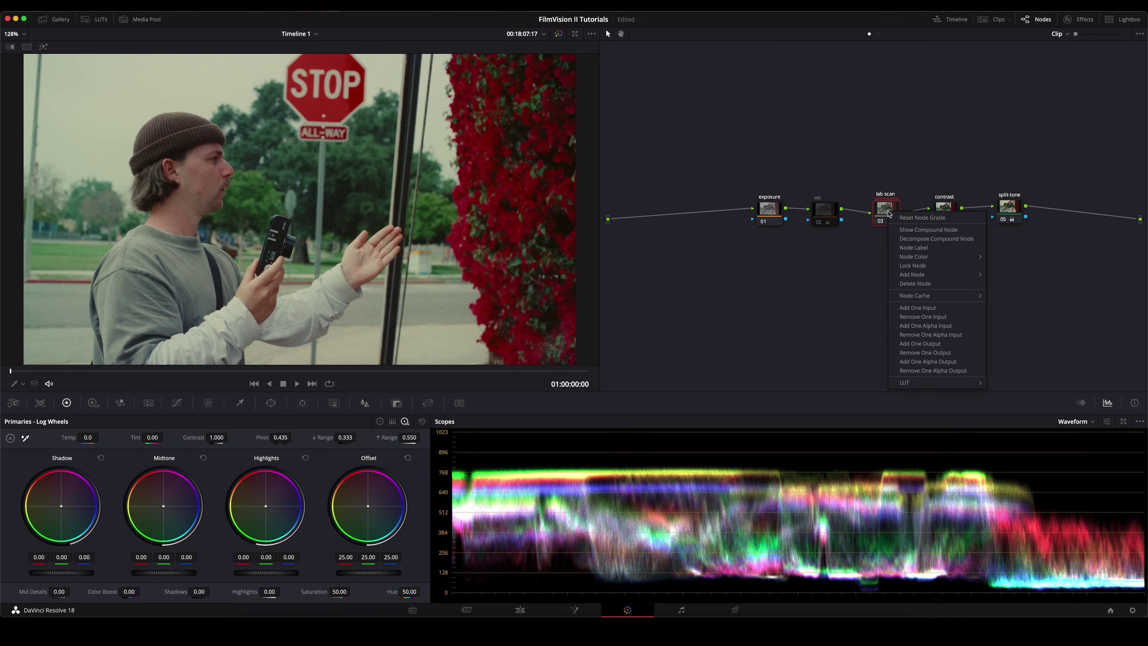
left_click(905, 230)
left_click(1003, 163)
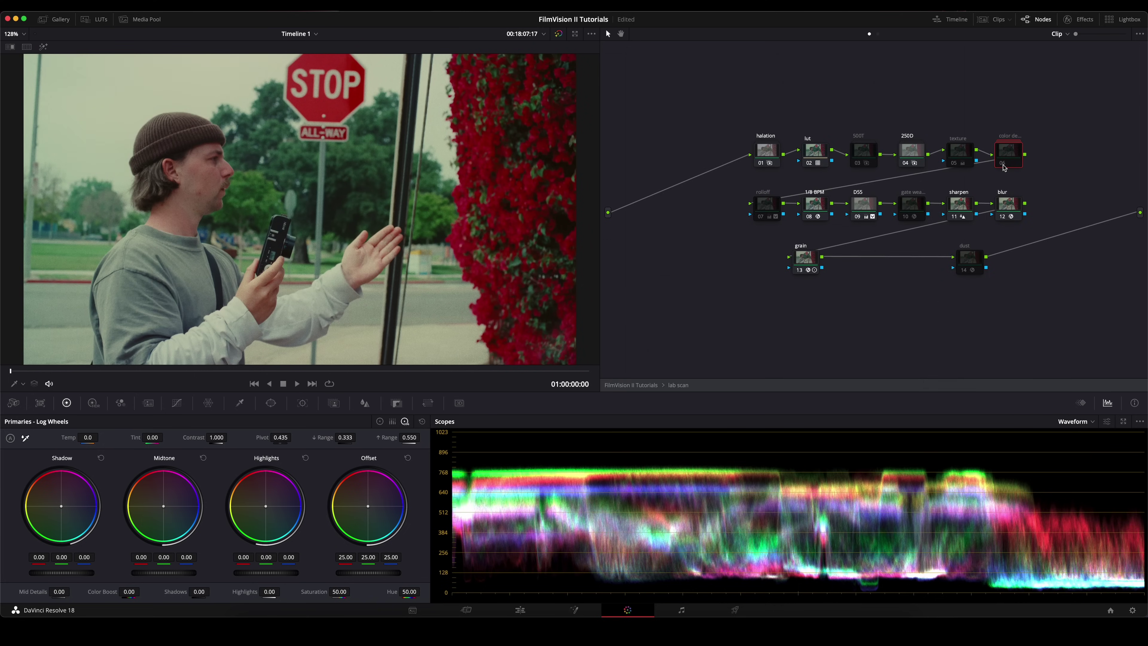
left_click(646, 385)
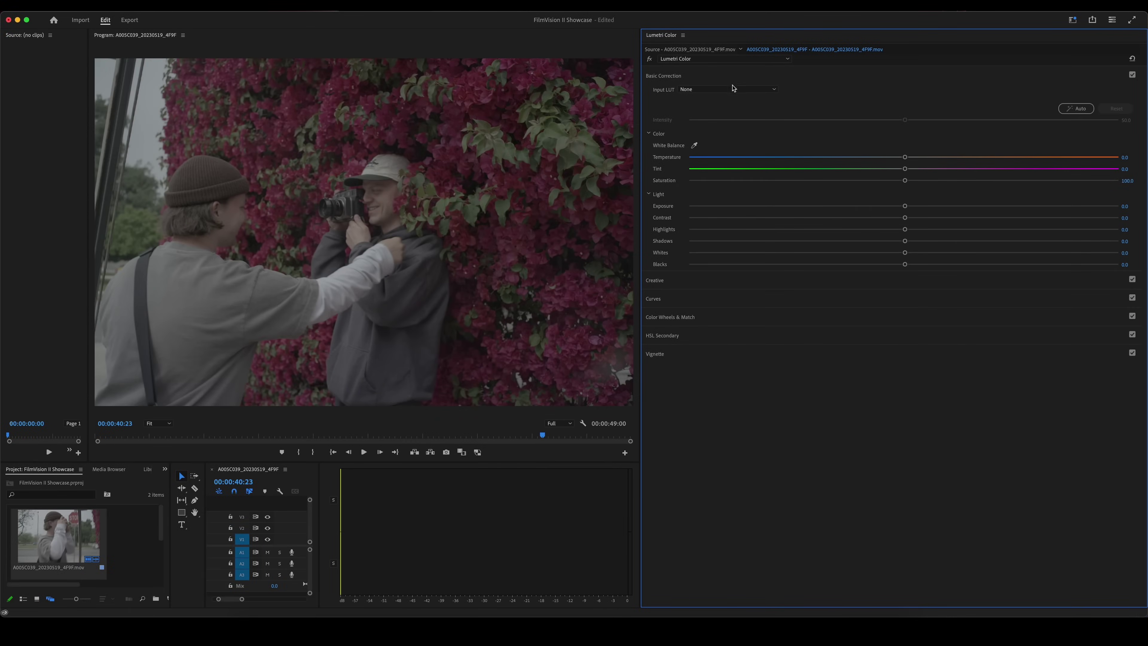
- Switch to Premiere Pro and browse for a Look file in the Lumetri Creative settings
left_click(718, 77)
left_click(714, 96)
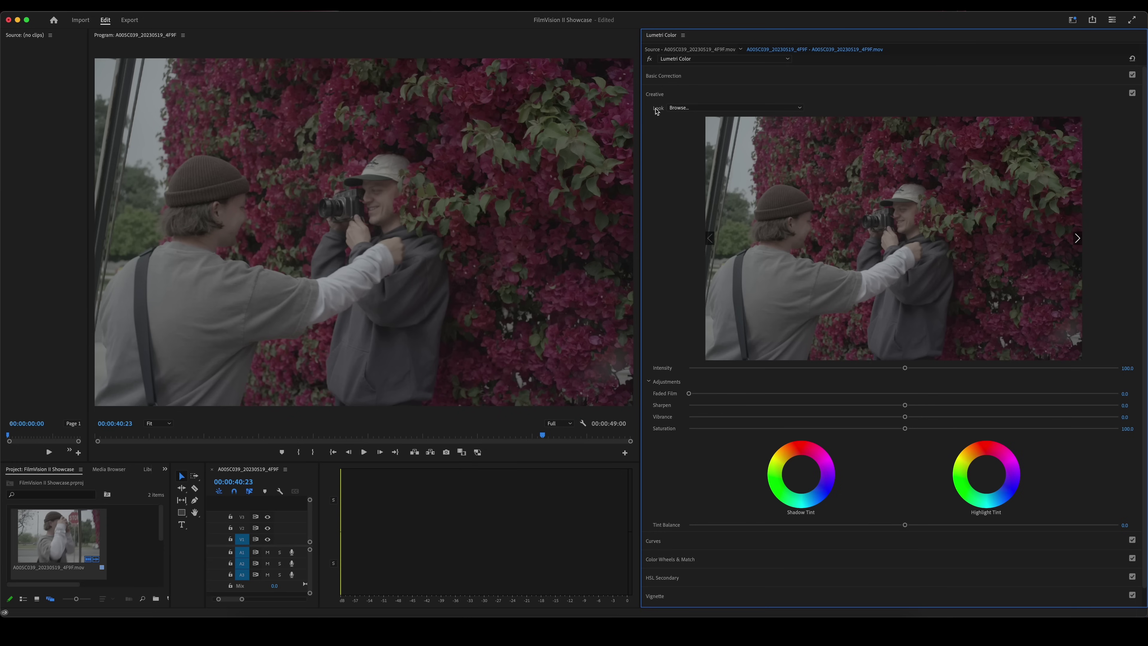
left_click(689, 109)
left_click(704, 118)
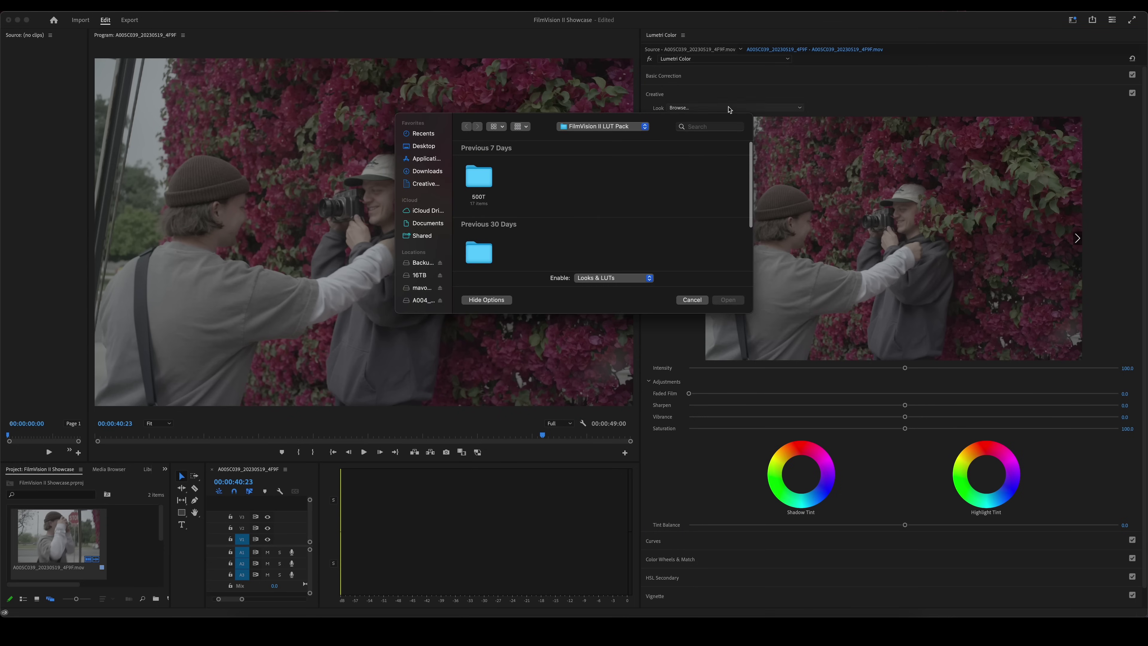
- Apply the FV2 500T Kine Log 3 LUT from the 500T folder of the FilmVision II LUT Pack as the Look
scroll(529, 208, "down", 2)
scroll(500, 244, "down", 2)
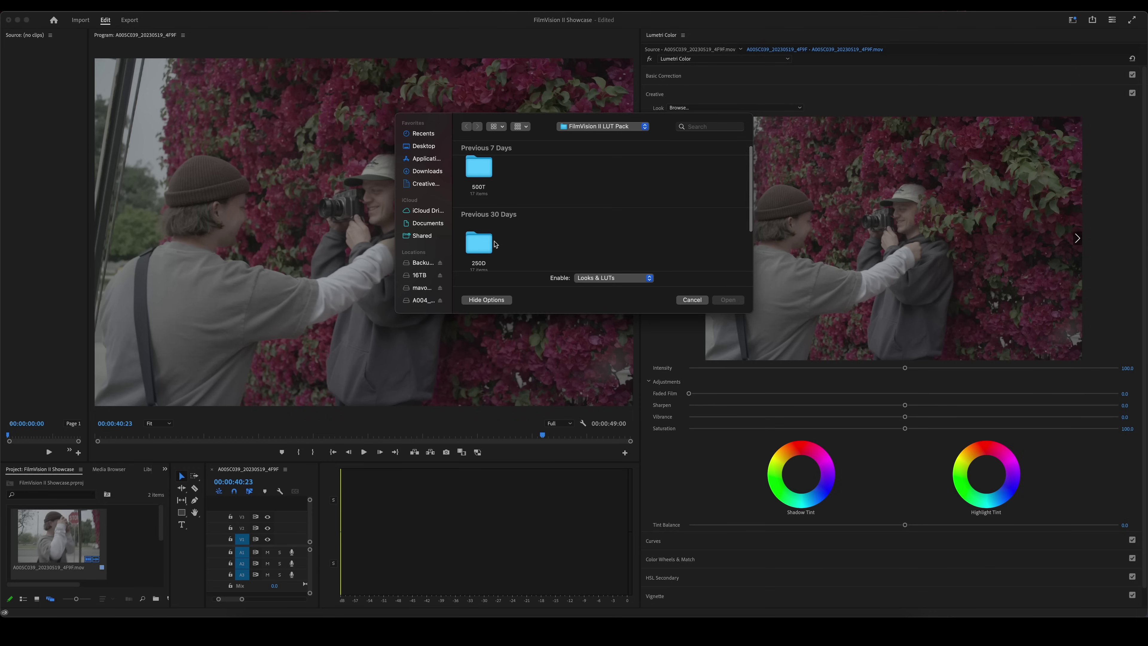
scroll(497, 222, "up", 2)
scroll(497, 208, "down", 2)
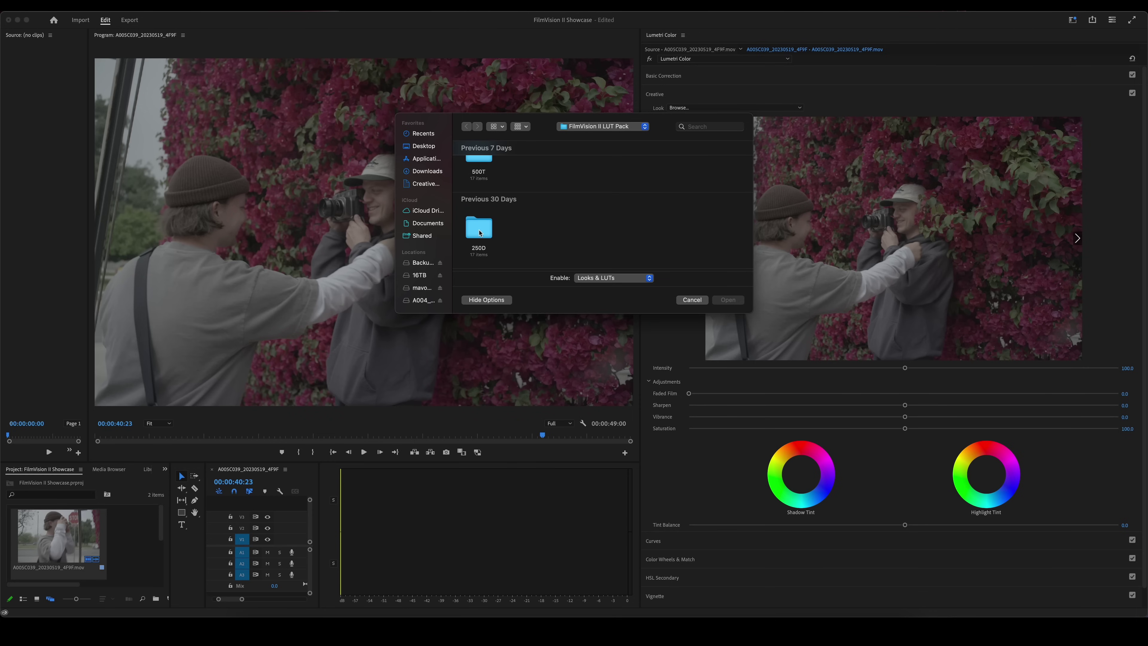
scroll(486, 186, "up", 2)
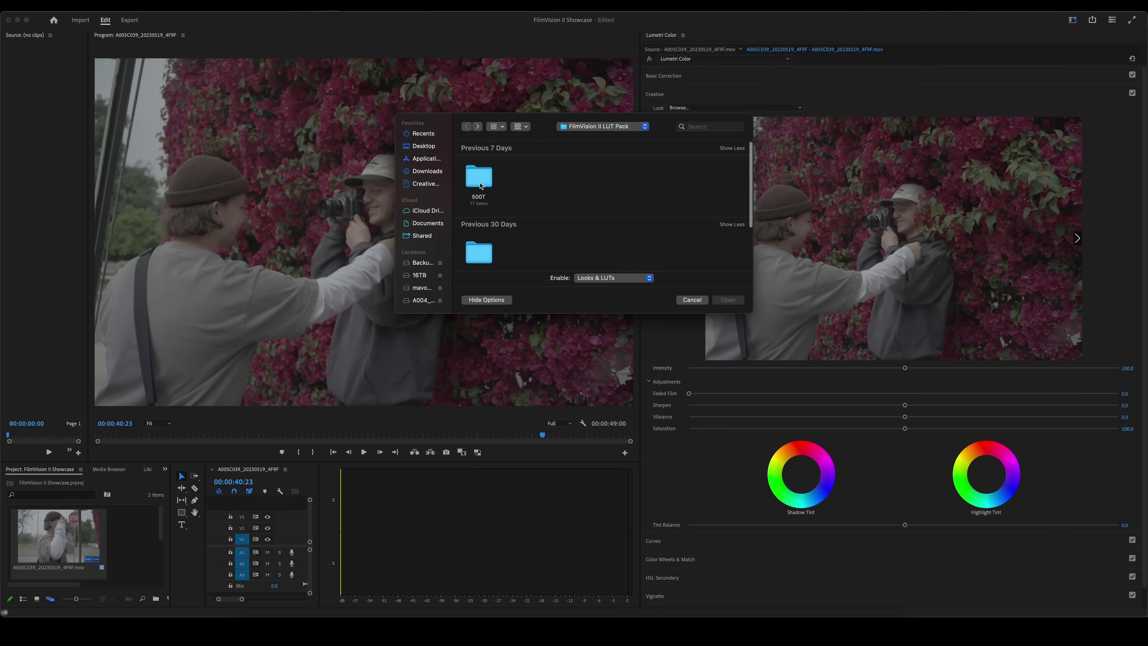
double_click(480, 186)
double_click(479, 178)
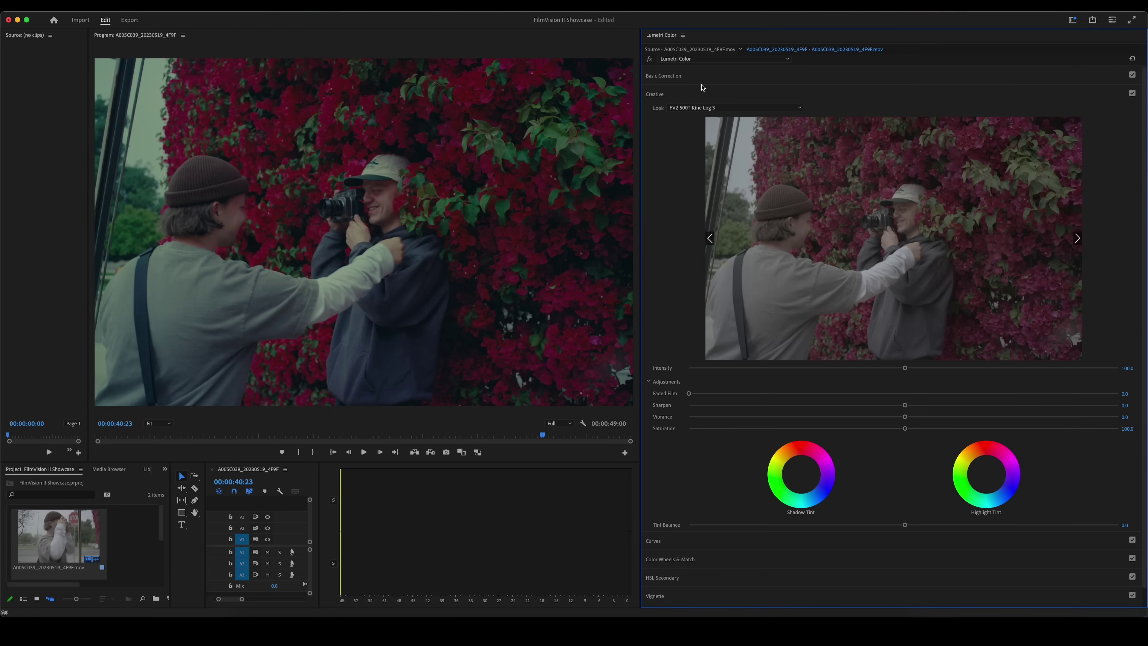
- In Basic Correction, set the bougainvillea shot's Contrast to about 48, Whites to 47.7, Blacks to 0.1 and Temperature to 16
left_click(686, 76)
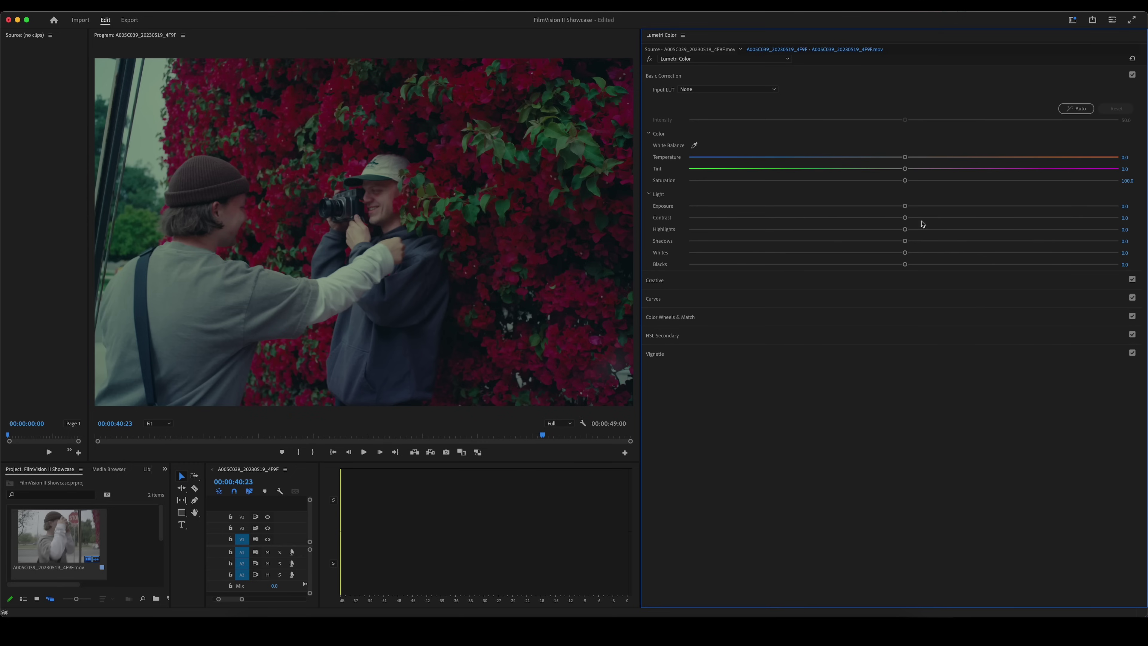
left_click_drag(905, 219, 1008, 220)
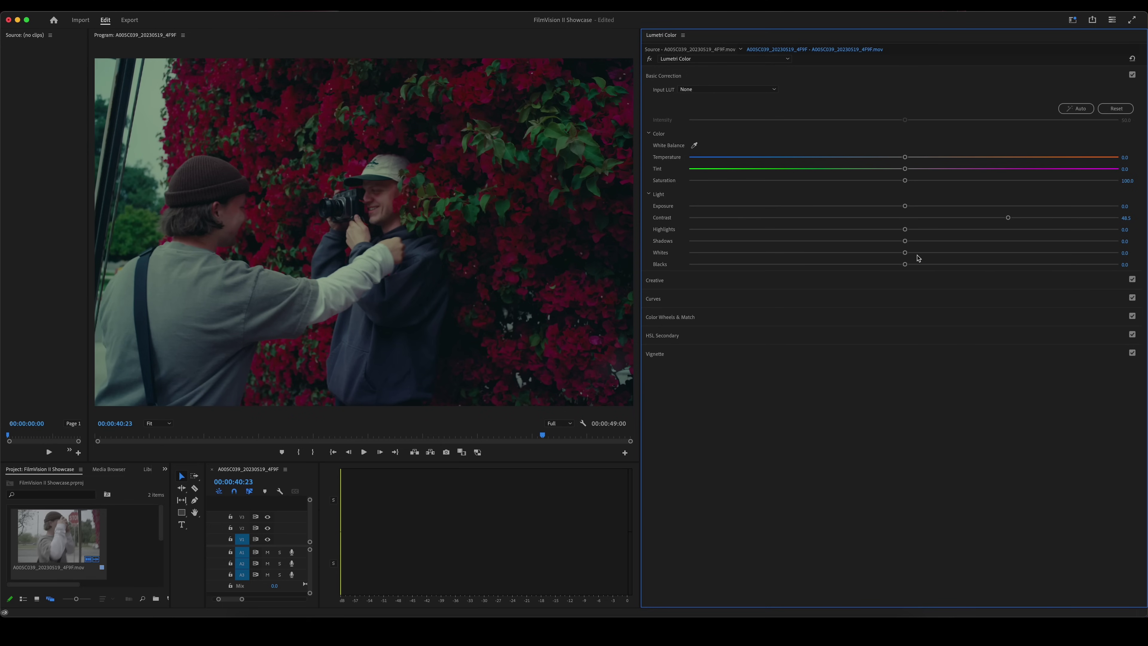
left_click_drag(905, 253, 1005, 257)
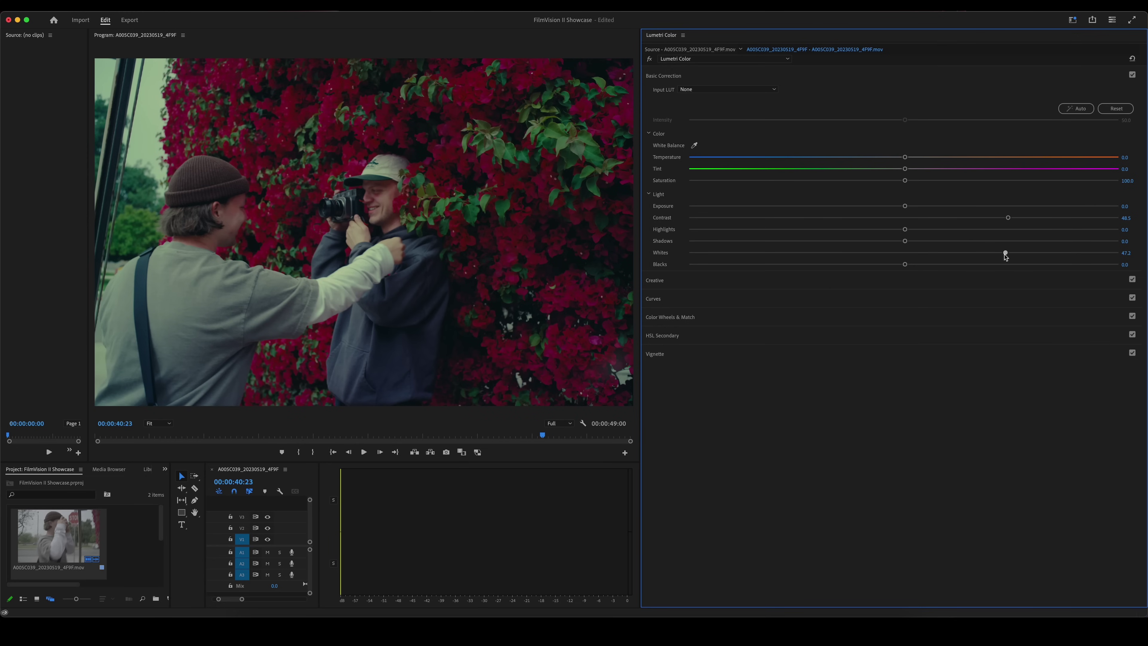
left_click_drag(905, 265, 906, 266)
mouse_move(542, 435)
left_mouse_down()
mouse_move(261, 433)
mouse_move(544, 434)
left_mouse_up()
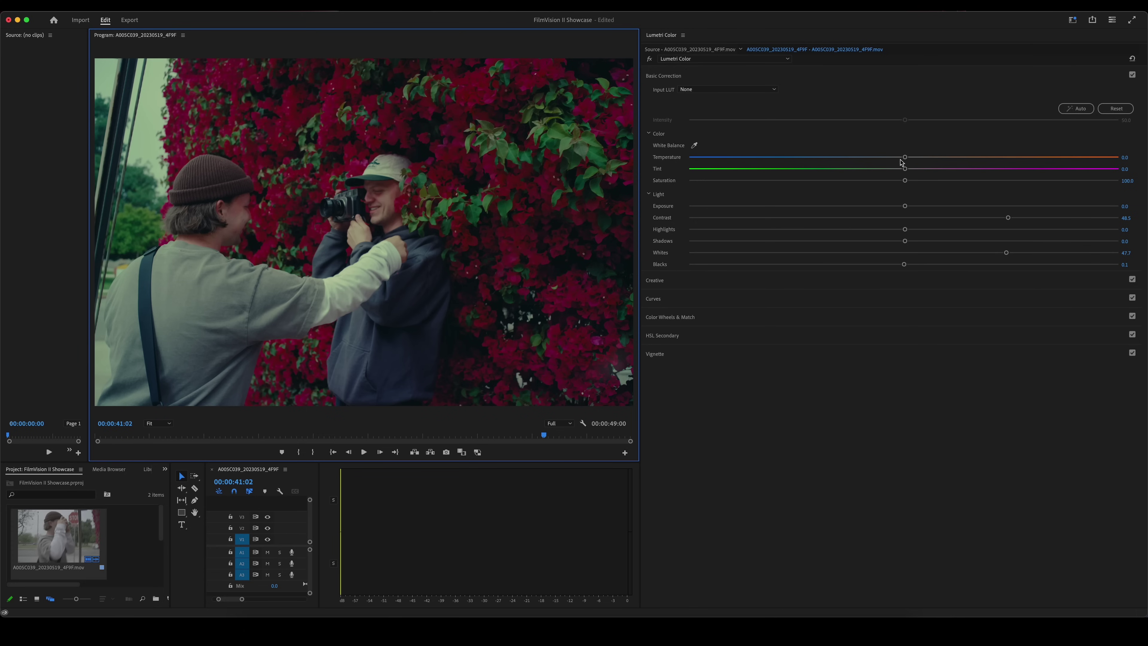
left_click_drag(905, 157, 926, 161)
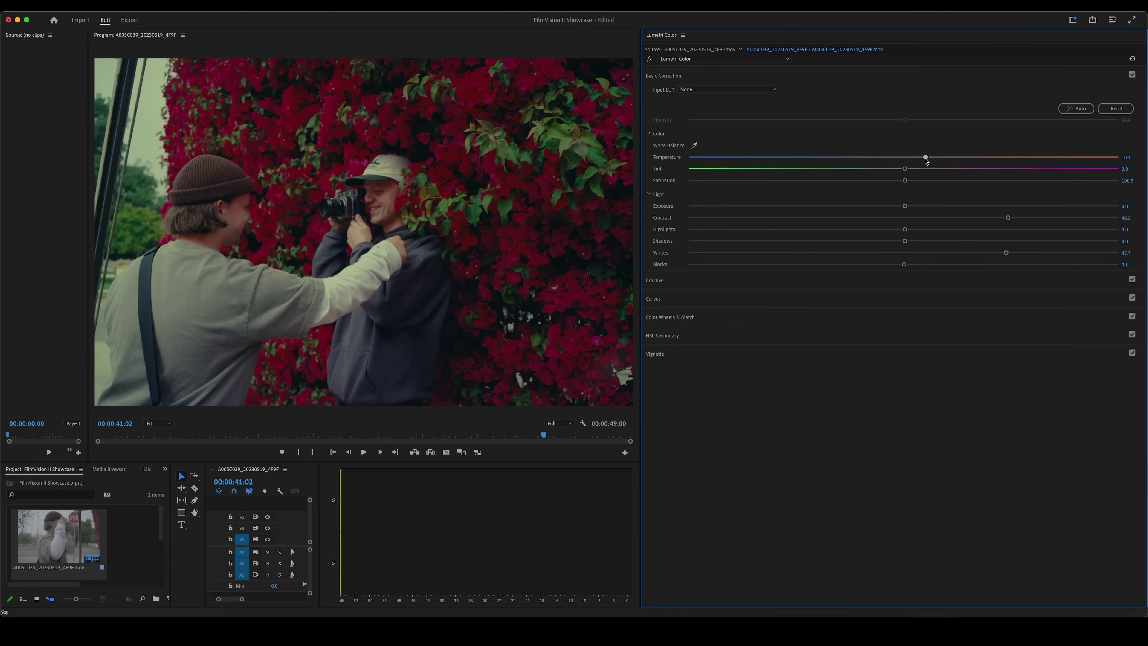
- At about 00:00:04:00, reset the Lumetri Color effect and browse the 250D folder of the FilmVision II LUT Pack for a Look
left_click_drag(149, 435, 287, 437)
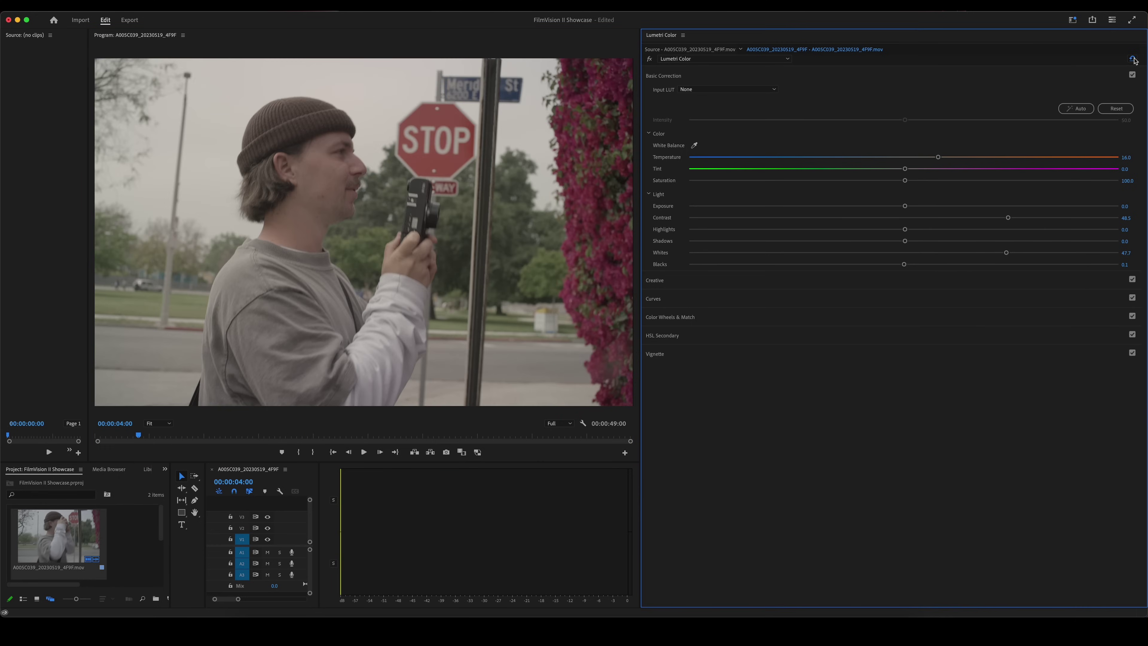
left_click(1132, 58)
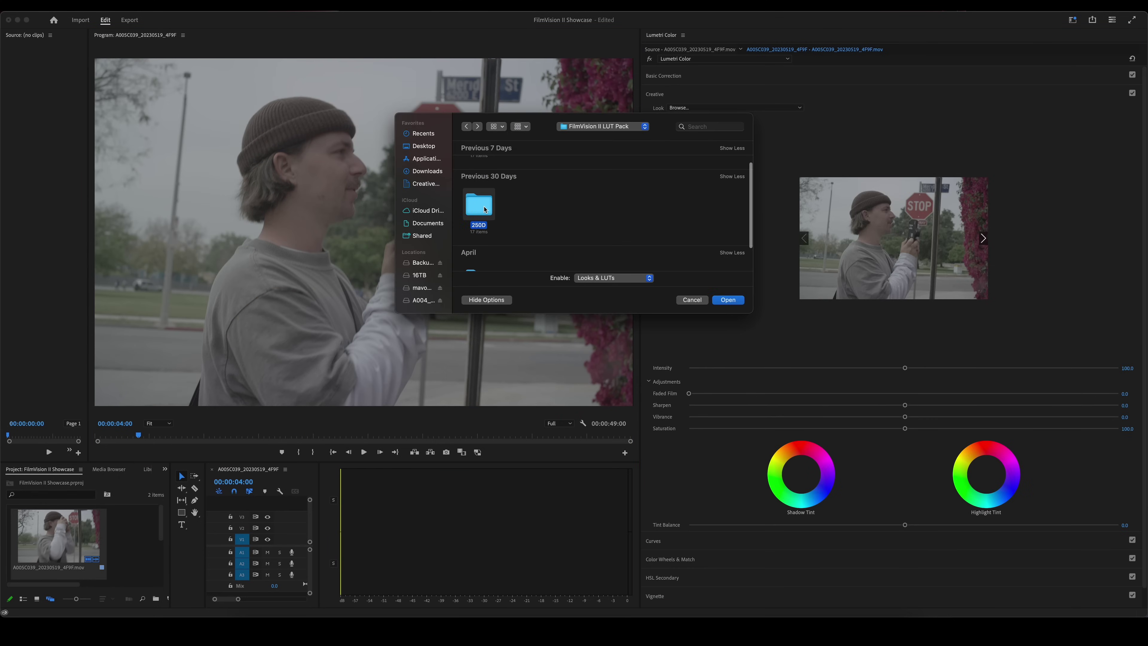
double_click(483, 213)
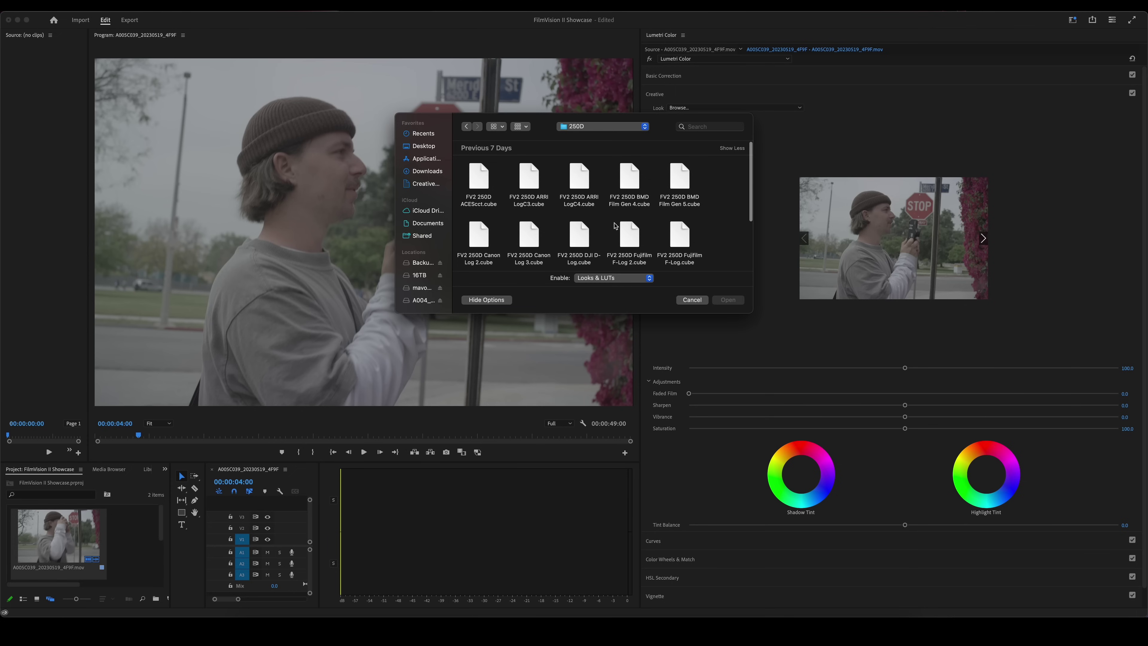
scroll(601, 228, "down", 2)
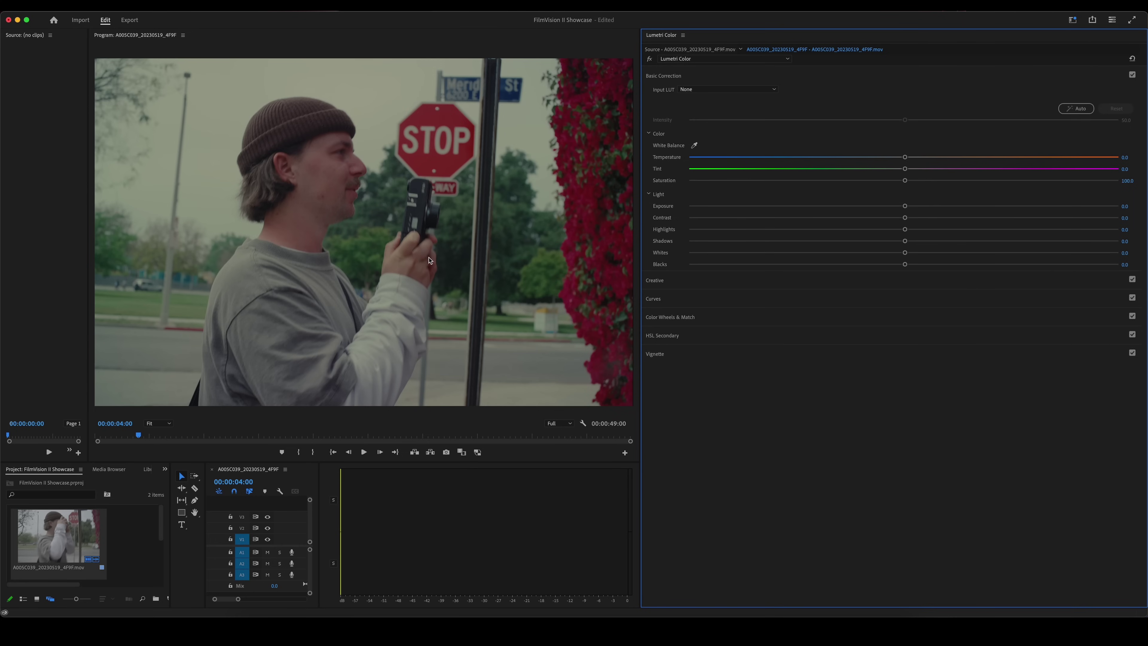
- Set the stop-sign shot's Contrast to 47 and Whites to about 48.5, and scrub along the clip
left_click_drag(905, 218, 1006, 221)
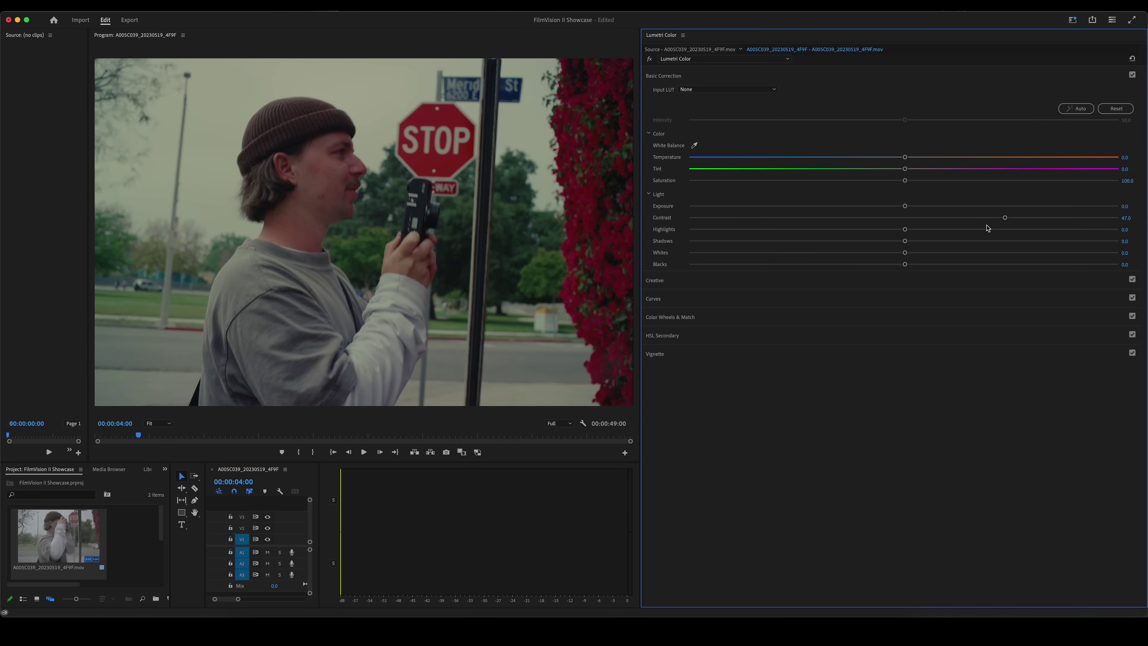
left_click_drag(905, 252, 1009, 257)
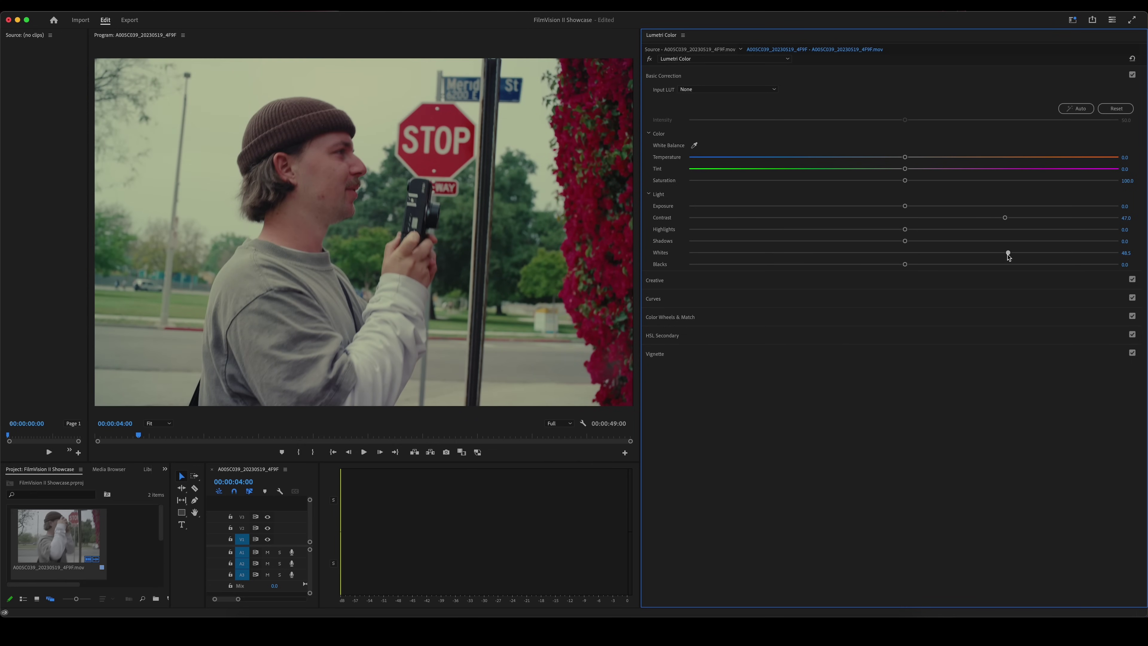
left_click_drag(606, 438, 598, 444)
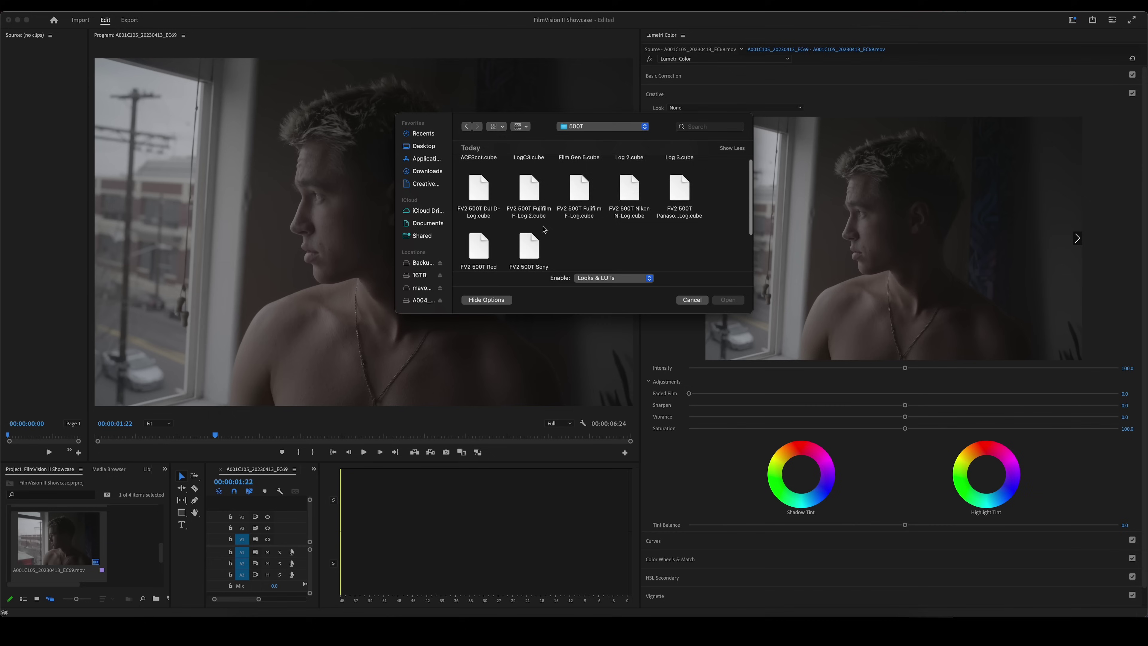
- Apply the FV2 500T Kine Log 3 LUT from the 500T folder as the Look on clip A001C105_20230413_EC69
scroll(527, 221, "down", 2)
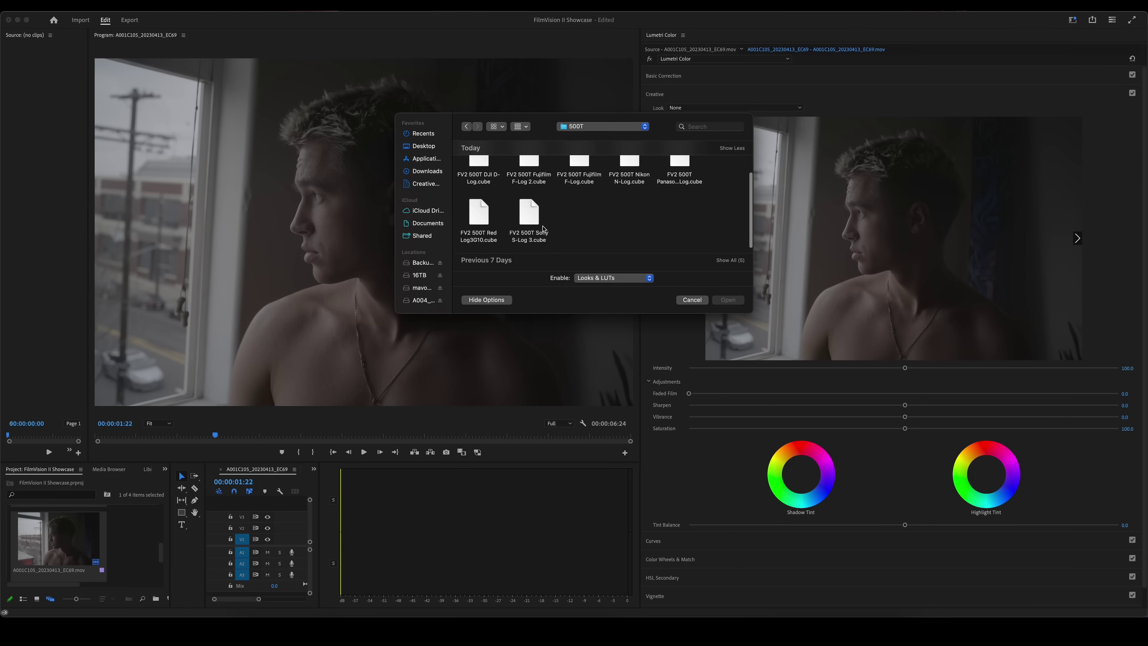
scroll(528, 221, "up", 1)
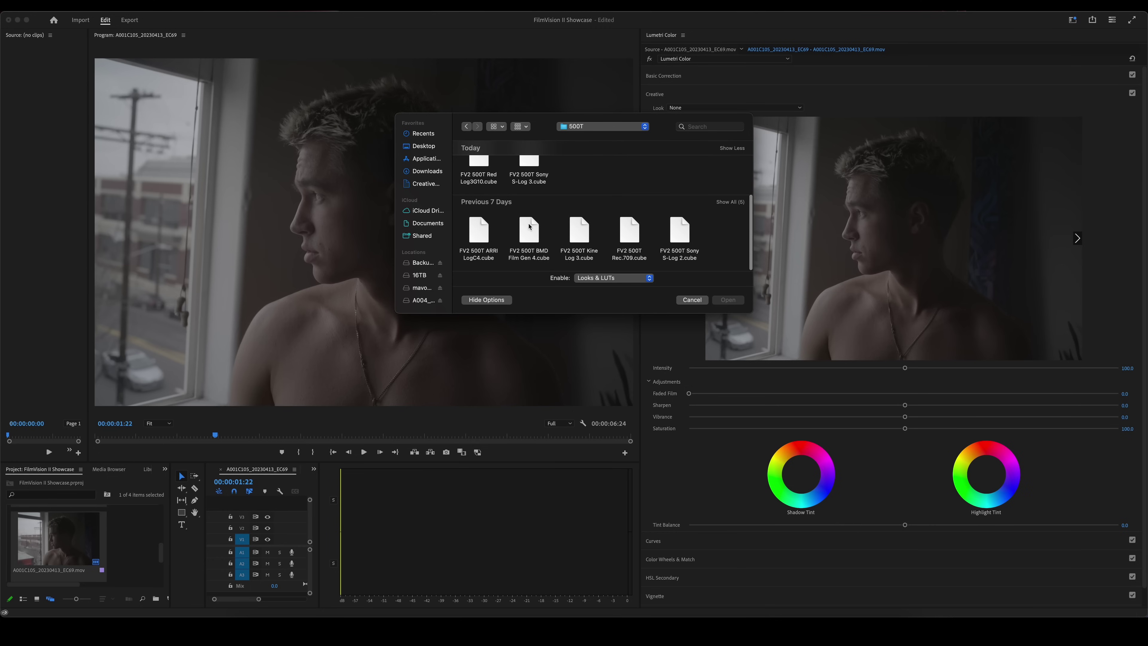
left_click(573, 236)
left_click(724, 300)
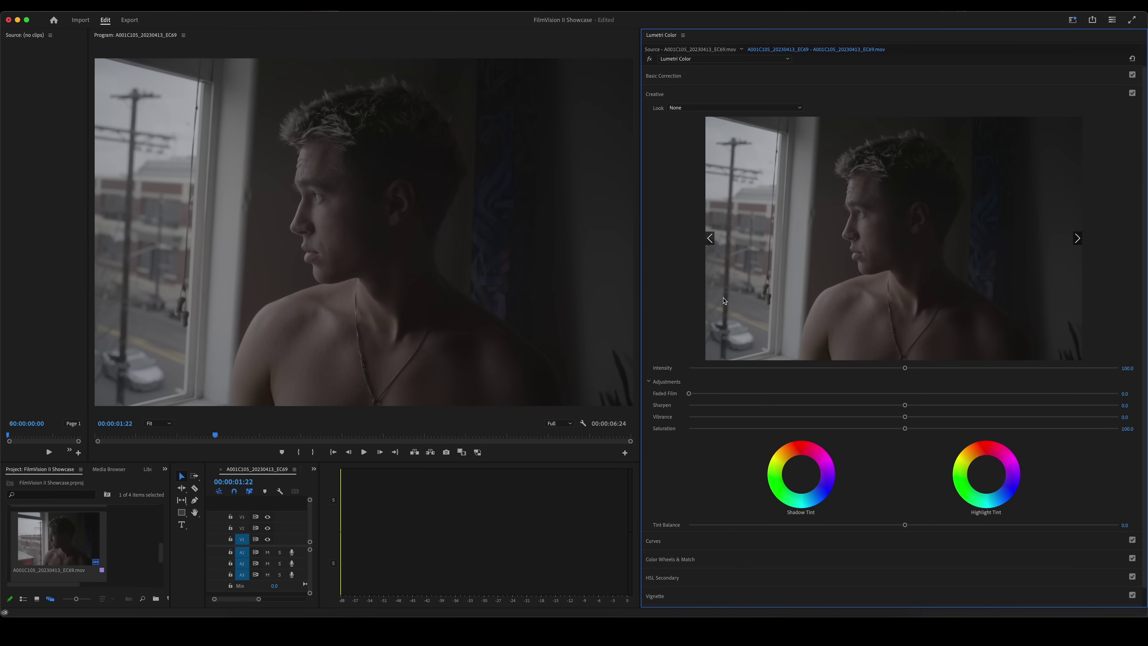
- Set the window portrait's Exposure to 0.5, Contrast to 16, Whites to 21.6 and Blacks to -9.7, fine-tune the white balance, and play the clip
left_click(664, 76)
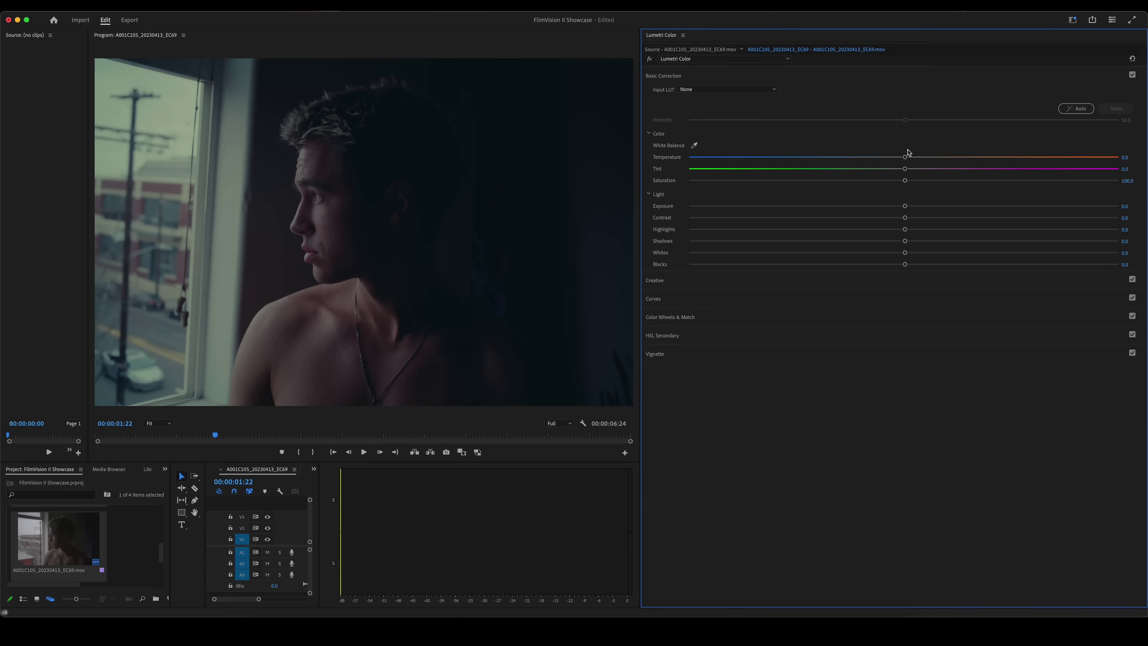
left_click_drag(904, 206, 939, 219)
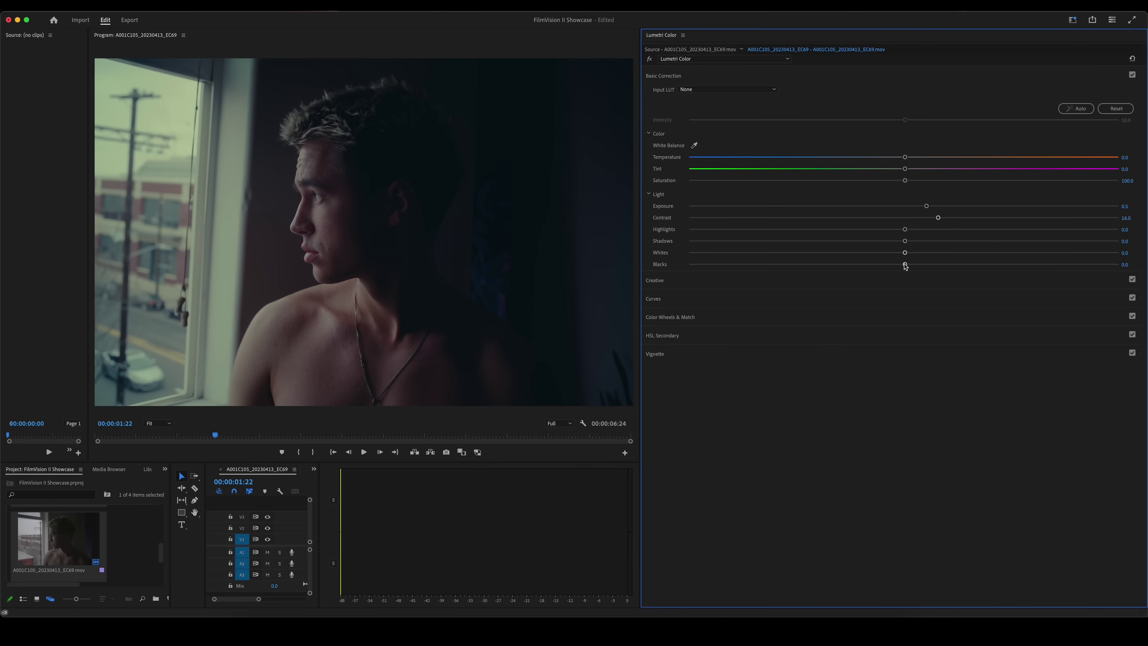
left_click_drag(905, 265, 948, 252)
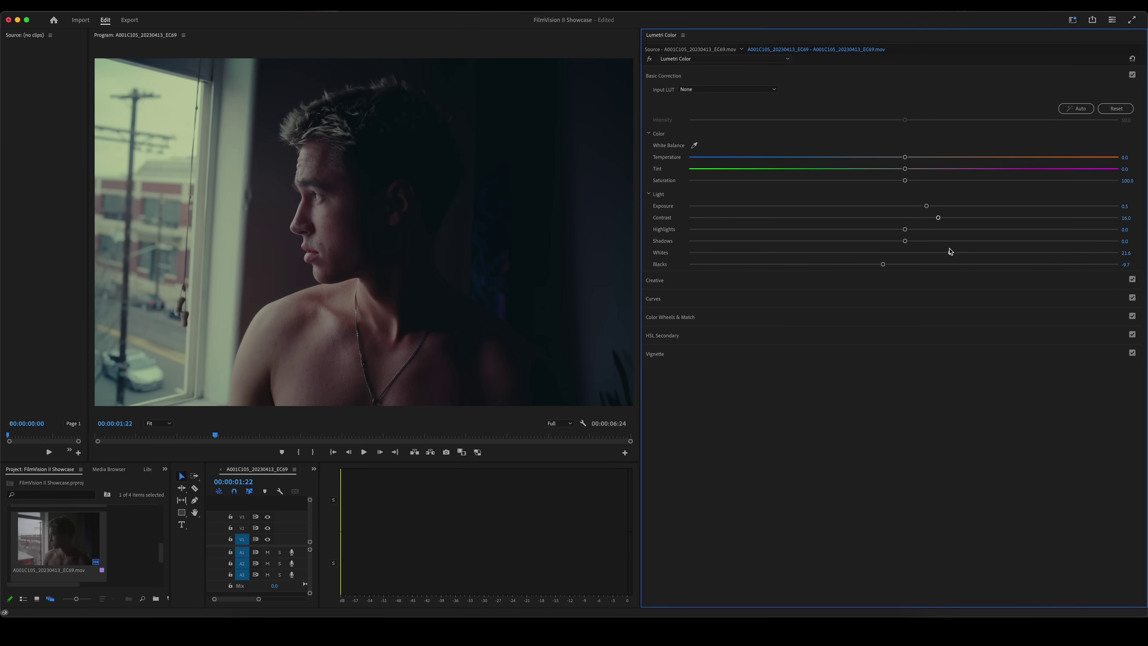
mouse_move(905, 157)
left_mouse_down()
mouse_move(939, 158)
mouse_move(896, 171)
left_mouse_up()
left_click(353, 362)
key("space")
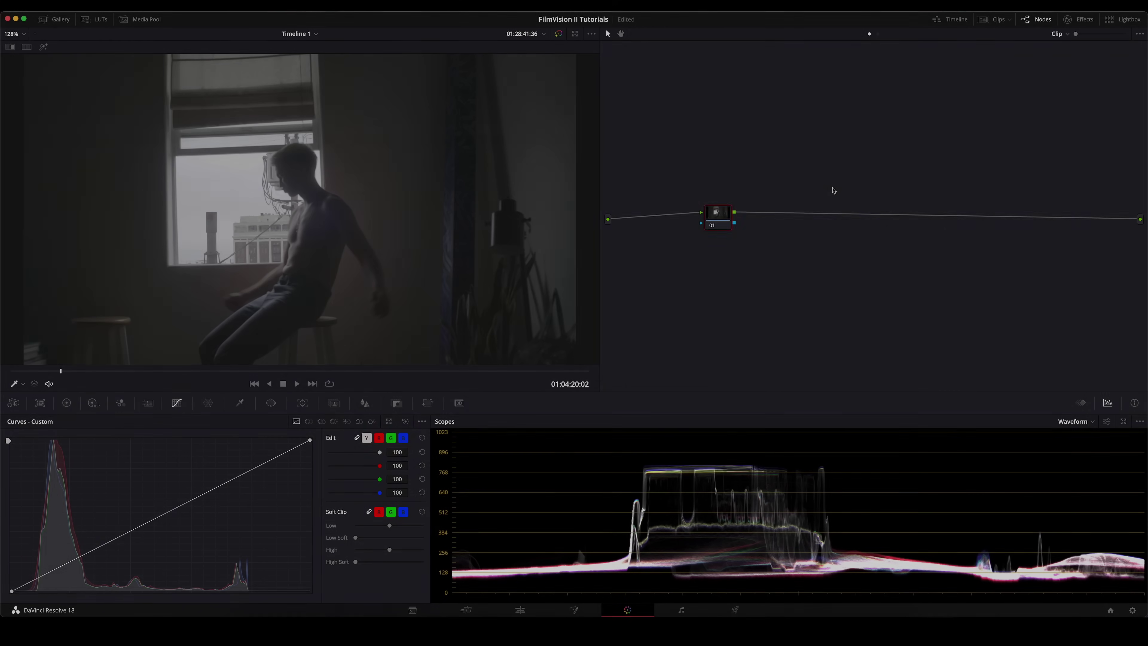
- Switch to DaVinci Resolve, add three serial nodes after node 01, and move nodes 03 and 04 away toward the output
key("alt+s")
key("alt+s")
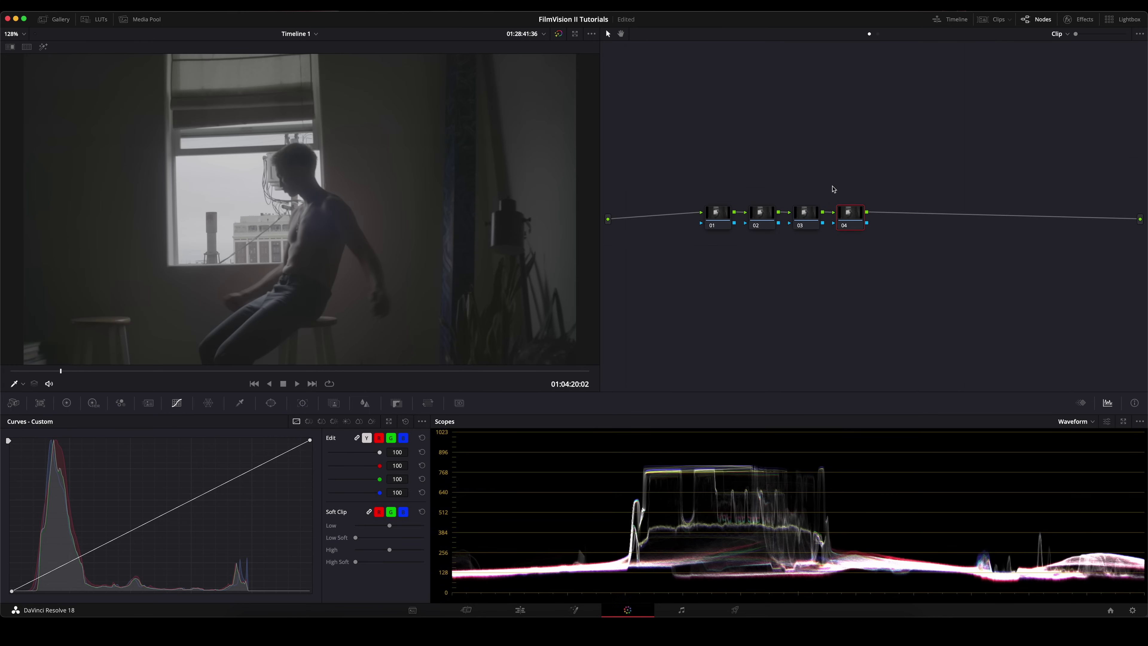
left_click_drag(779, 178, 876, 257)
left_click_drag(849, 212, 987, 212)
- Add a Color Space Transform to node 02 with input color space ARRI Wide Gamut 3 and input gamma ARRI LogC3
left_click(762, 212)
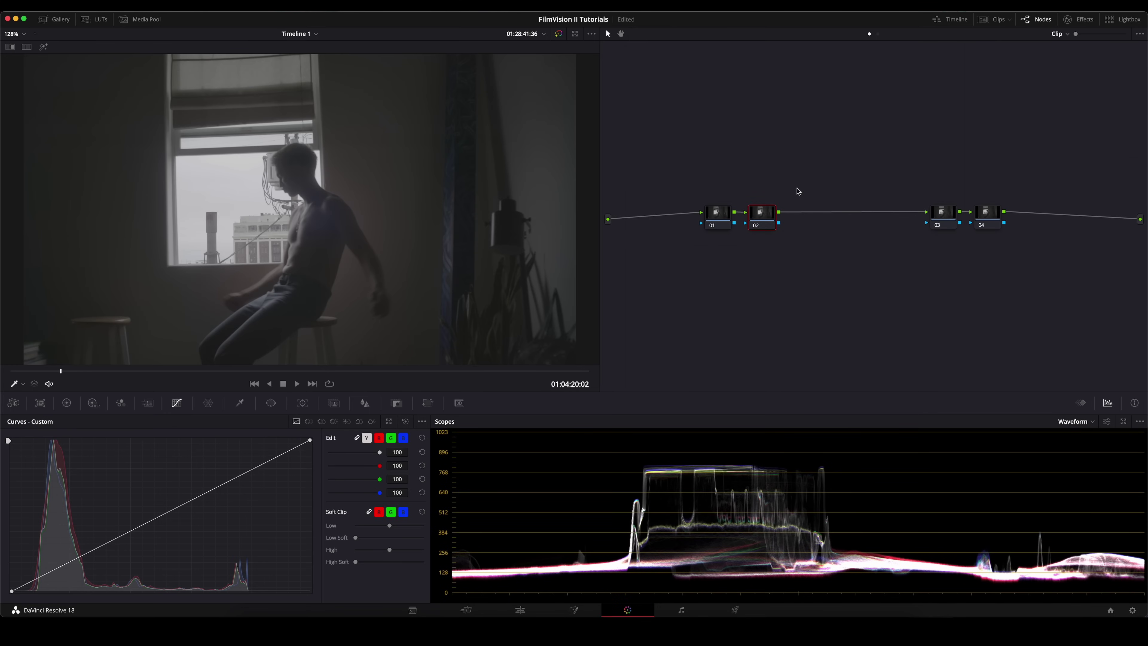
left_click(1079, 19)
left_click_drag(1031, 277, 730, 218)
left_click(1068, 97)
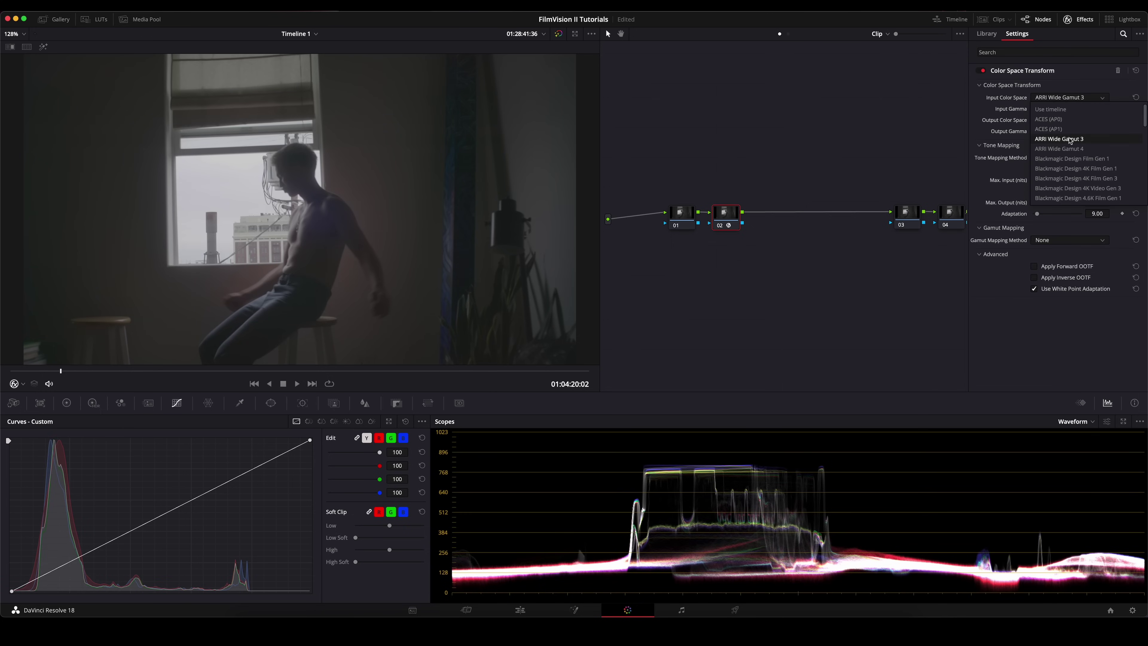
left_click(1083, 140)
left_click(1069, 109)
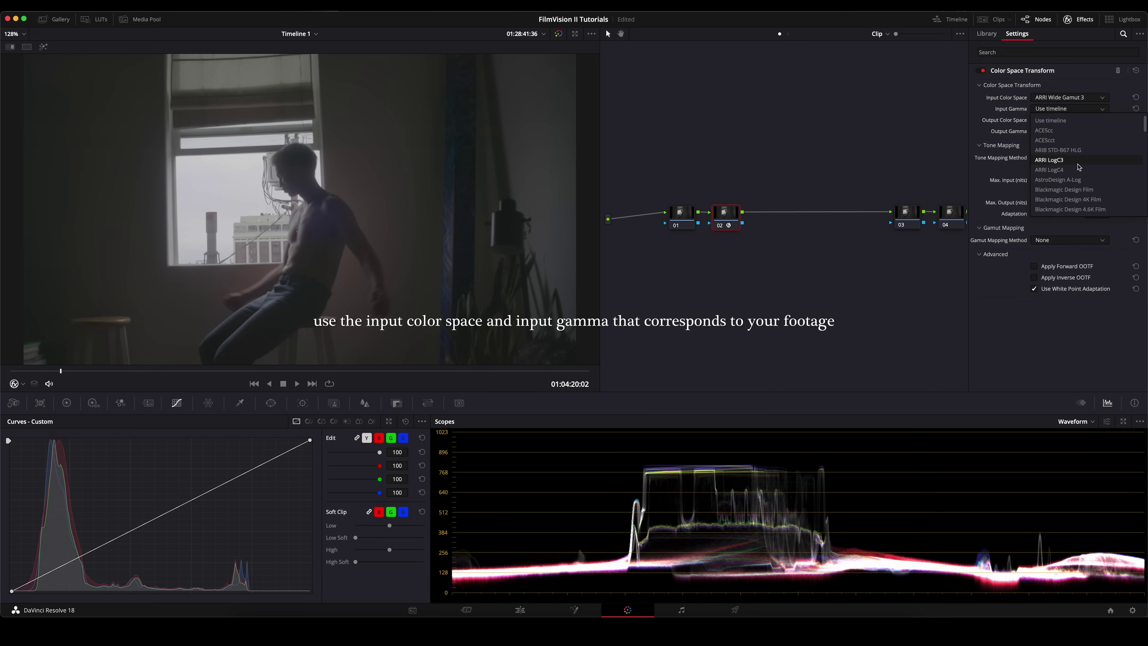
left_click(1072, 138)
- Set the transform's output color space to Rec.709 and output gamma to Cineon Film Log, and close the effect settings
left_click(1057, 121)
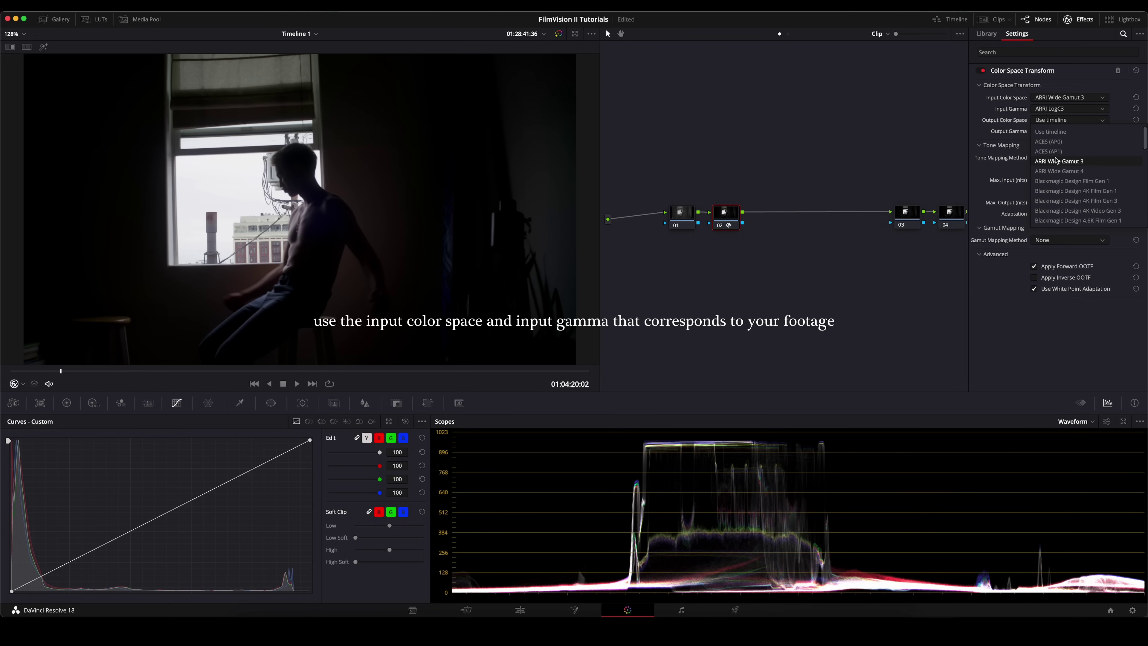
scroll(1061, 163, "down", 5)
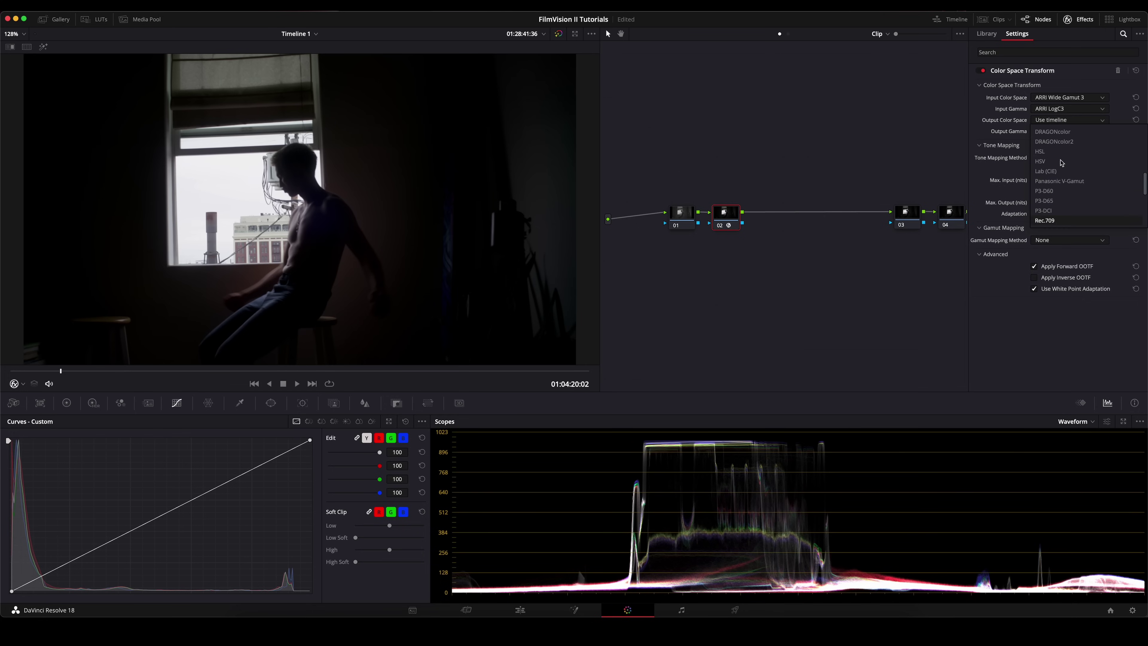
left_click(1060, 218)
left_click(1066, 132)
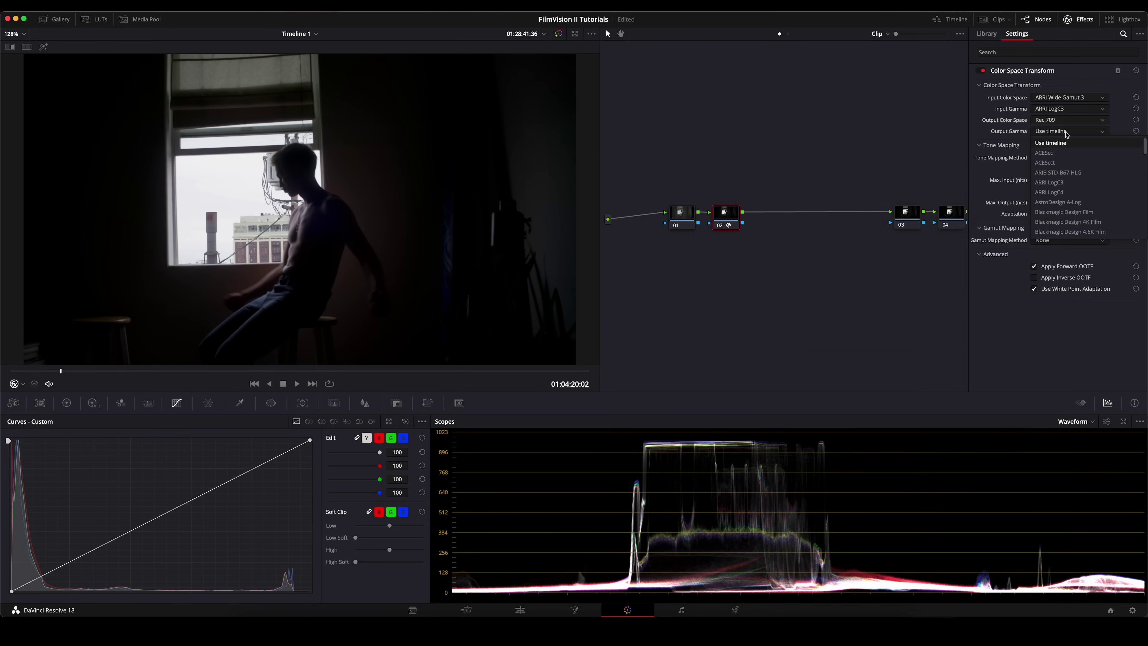
key("c")
key("i")
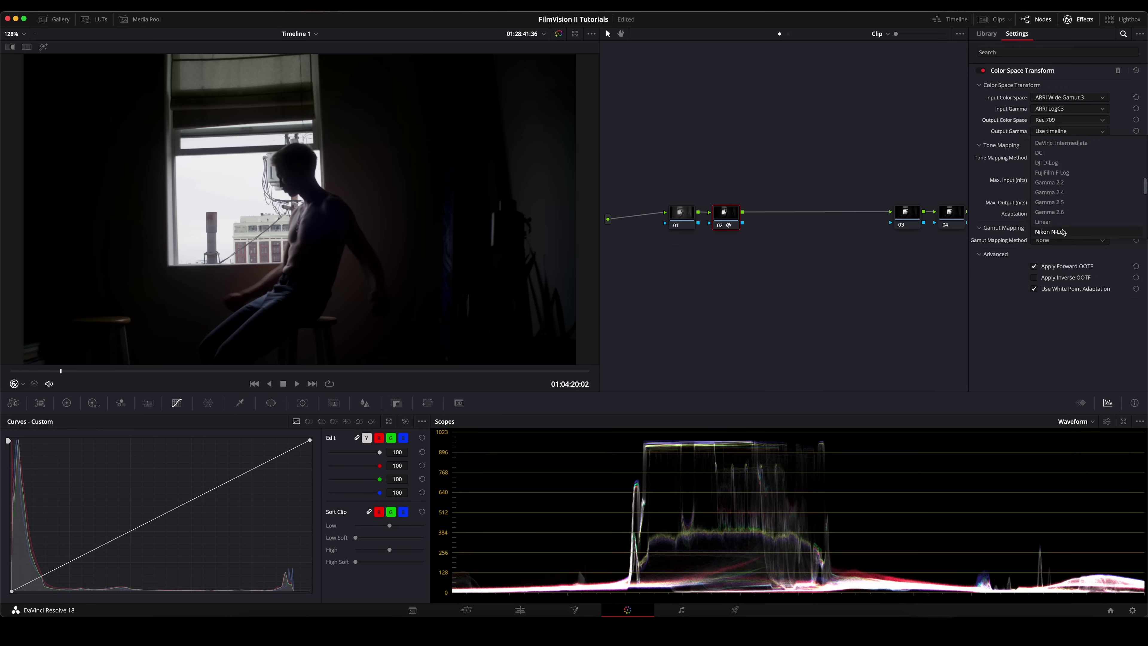
key("Return")
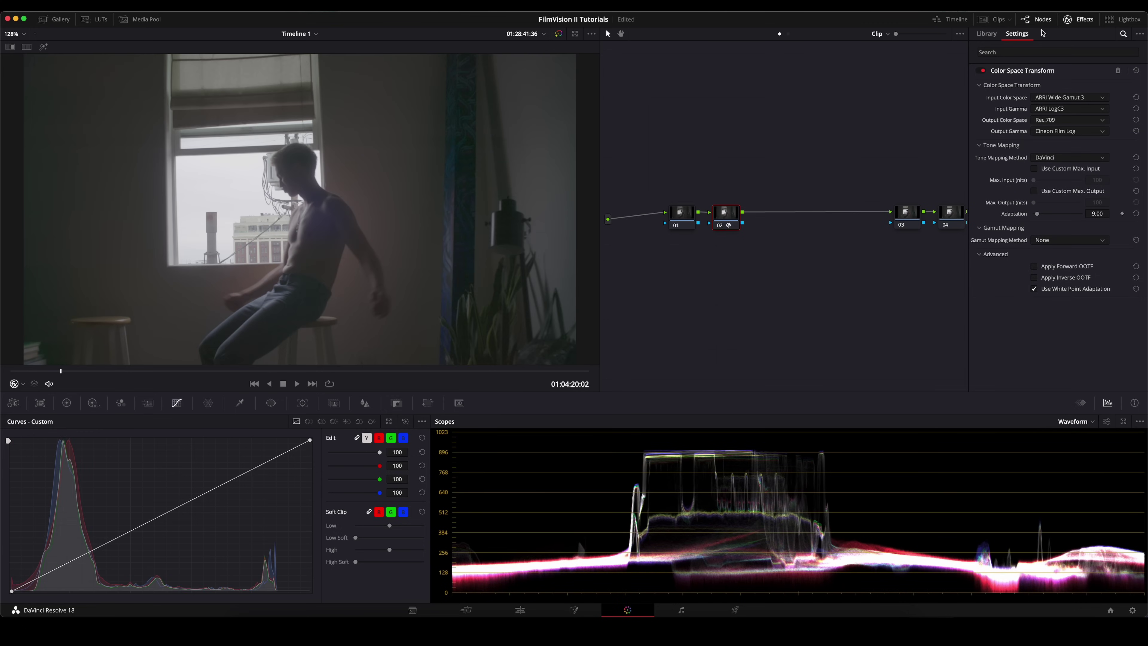
left_click(1076, 23)
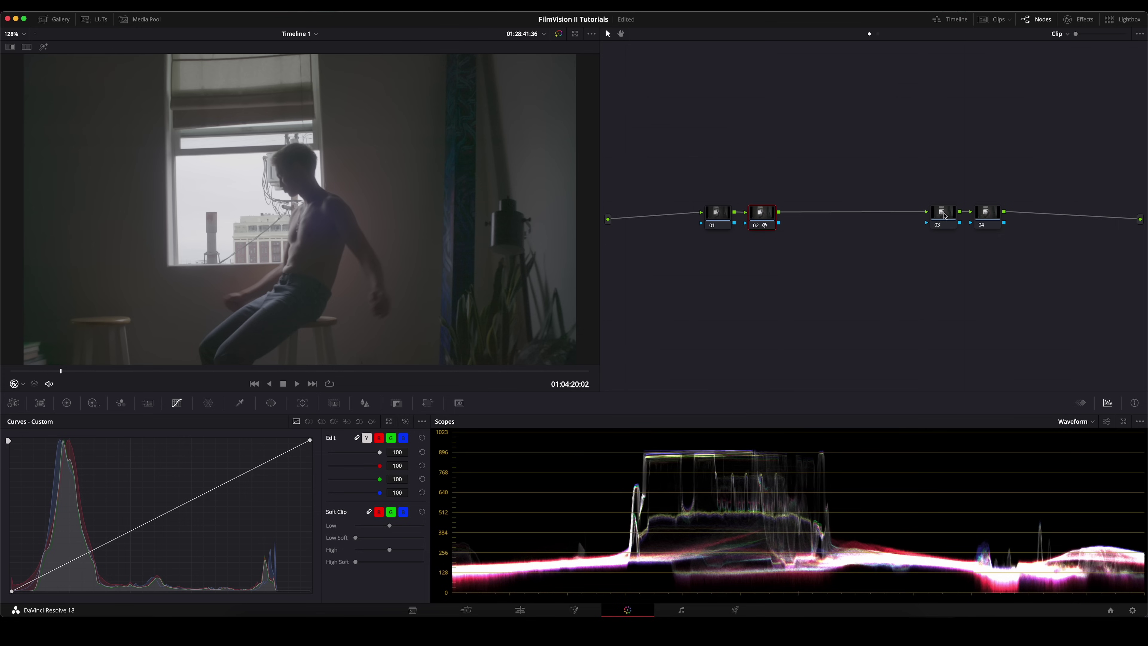
- Look through the Film Looks LUTs available for node 03, including the Rec709 Fujifilm 3513DI and Kodak 2383 variants
left_click(946, 215)
right_click(946, 215)
mouse_move(985, 313)
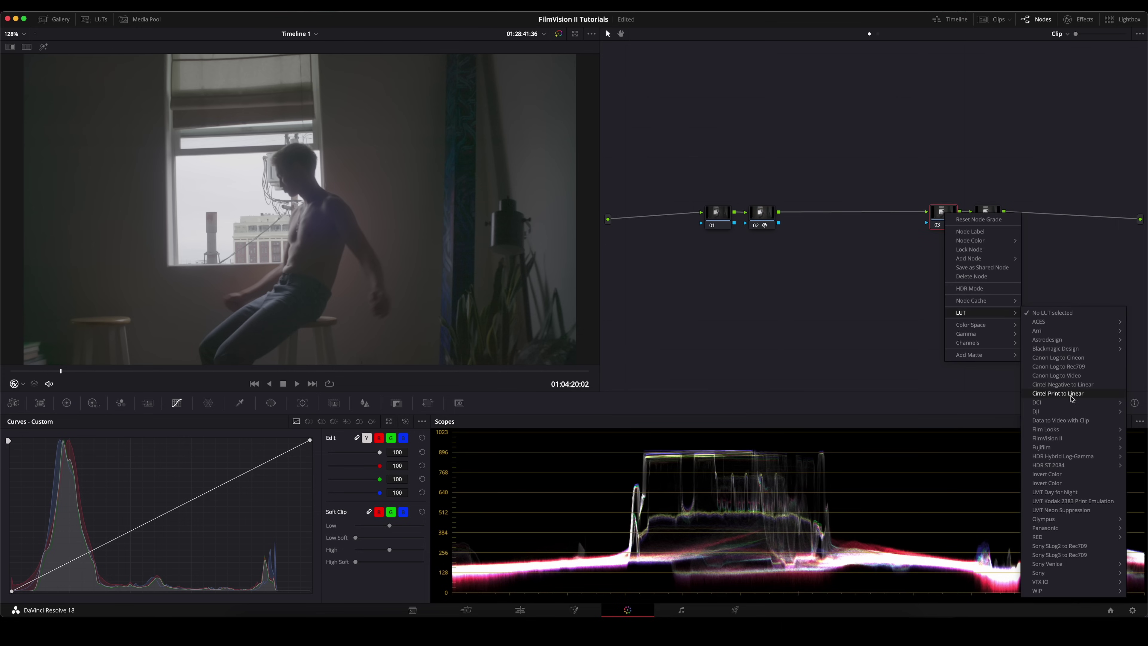
mouse_move(1080, 432)
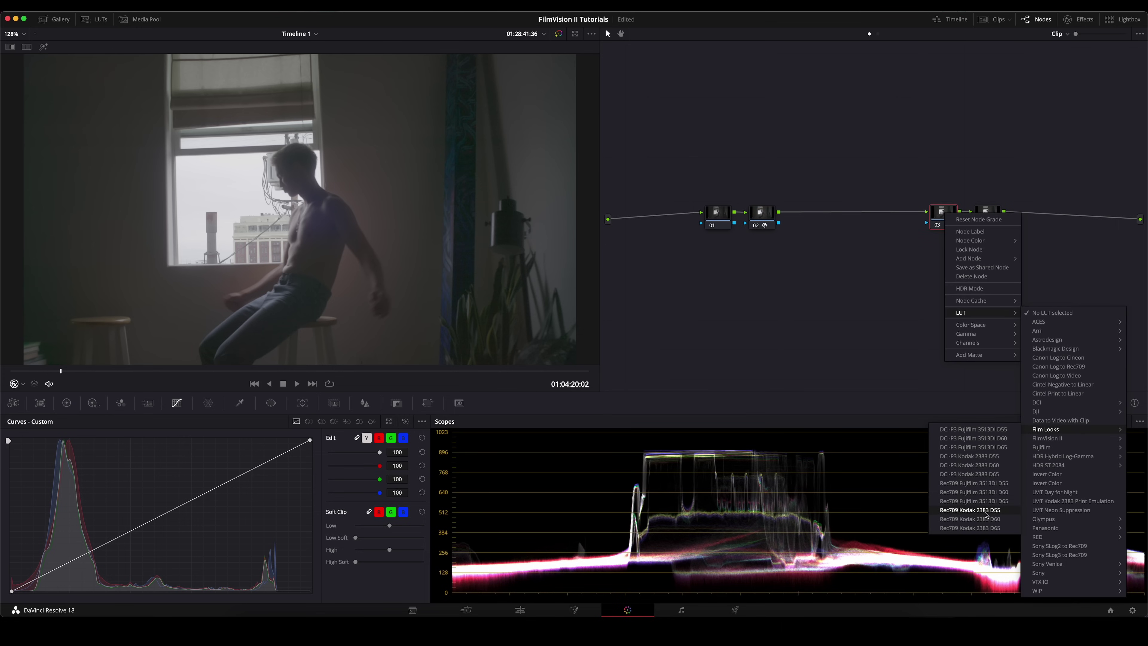
left_click(988, 502)
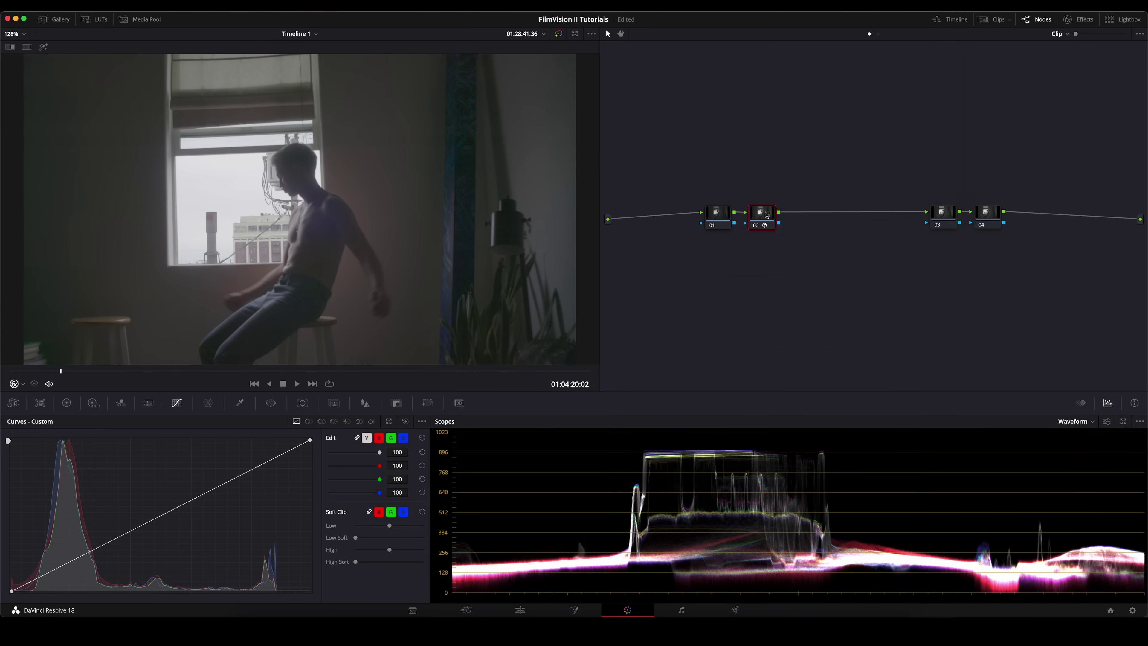
- Label node 02 "cineon" and node 01 "grain/halation"
right_click(766, 213)
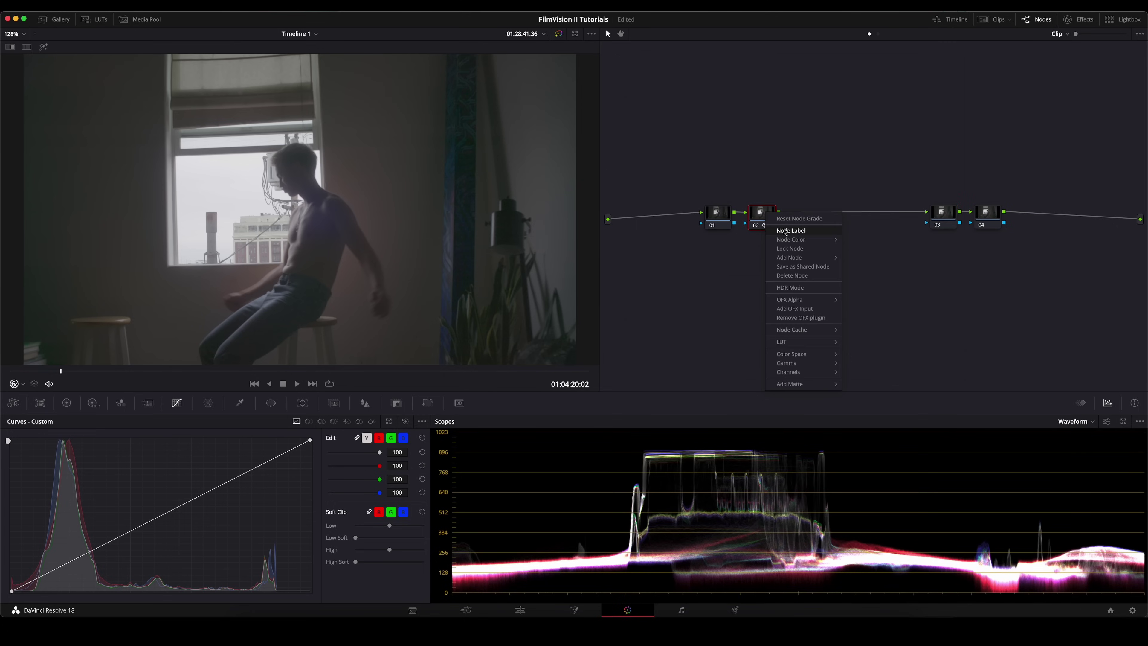
left_click(785, 231)
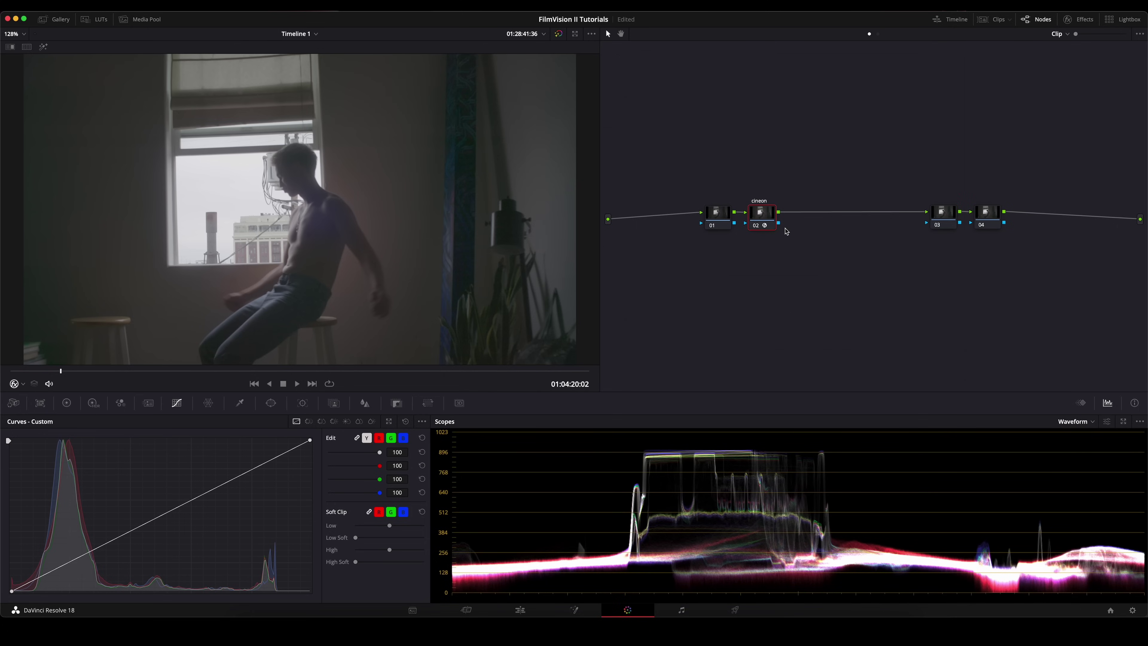
left_click_drag(803, 134, 613, 289)
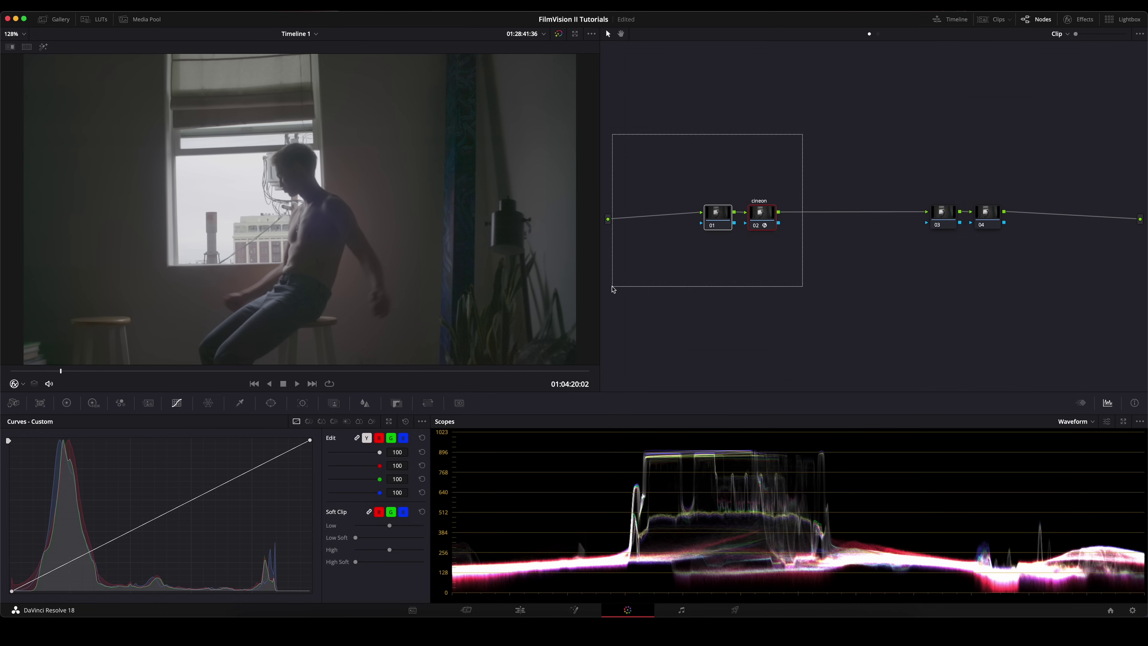
left_click_drag(764, 145, 775, 276)
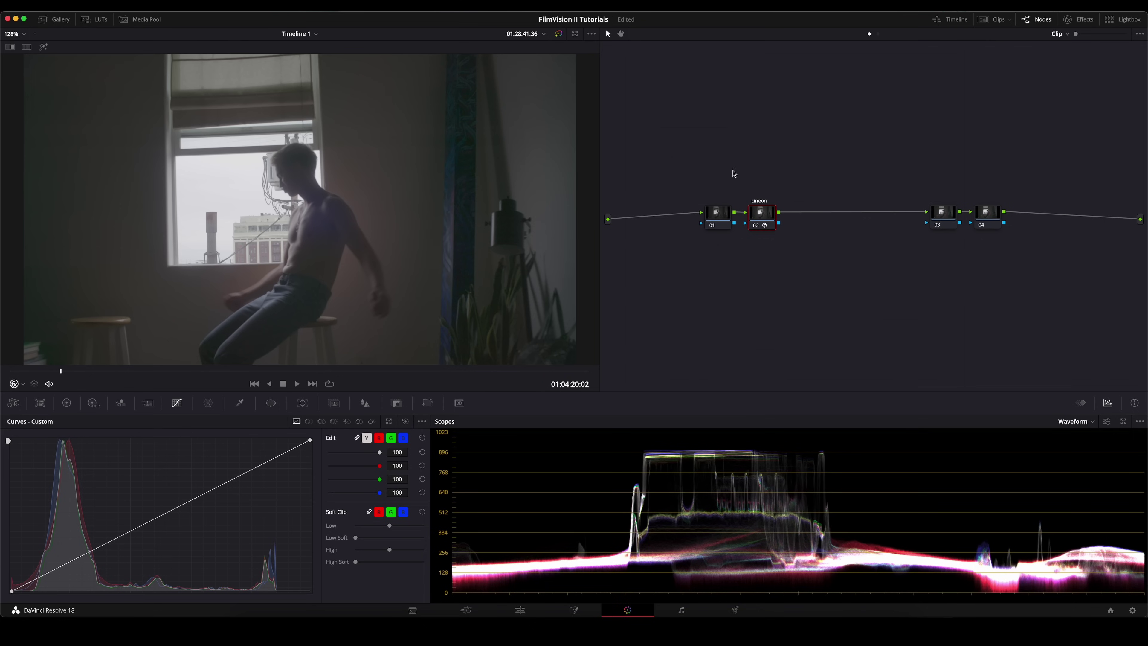
left_click(718, 217)
type("grain")
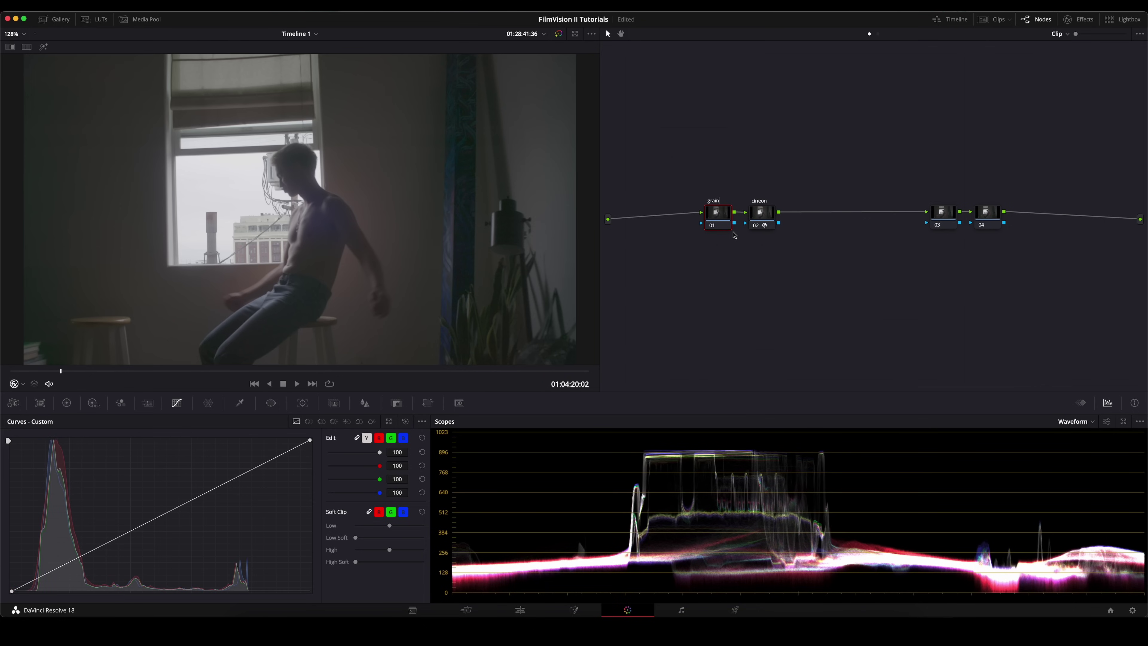
type("/halation")
key("Return")
- Search the effects library for "halation" and apply the Halation effect to node 01
left_click(1079, 19)
left_click(1122, 52)
type("hal...")
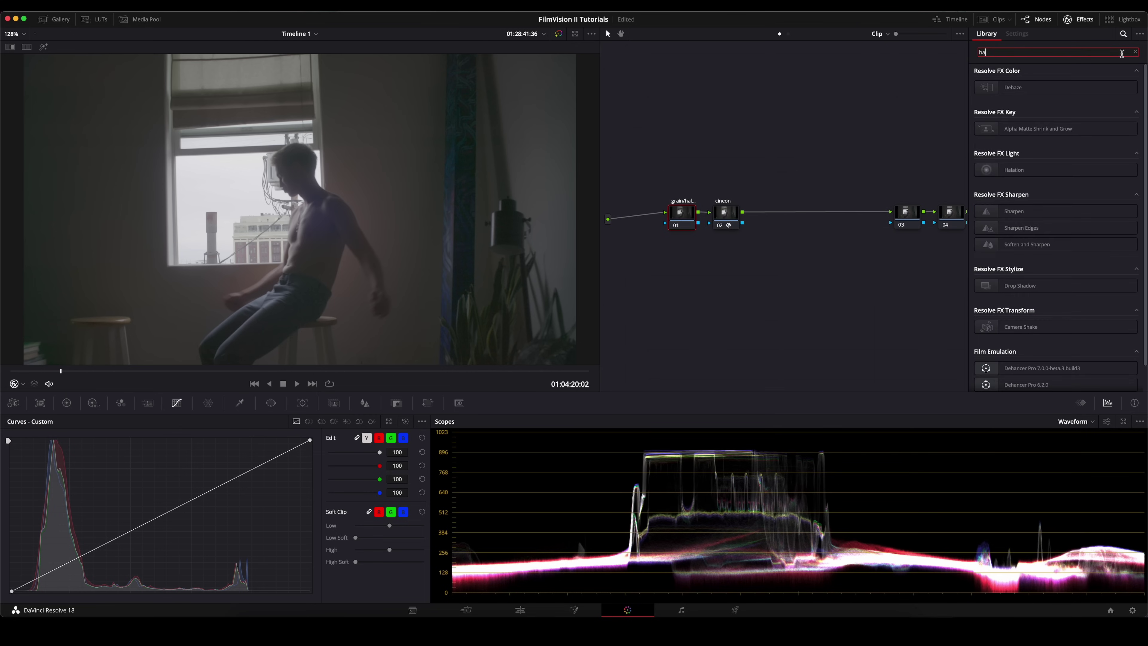
type("ation")
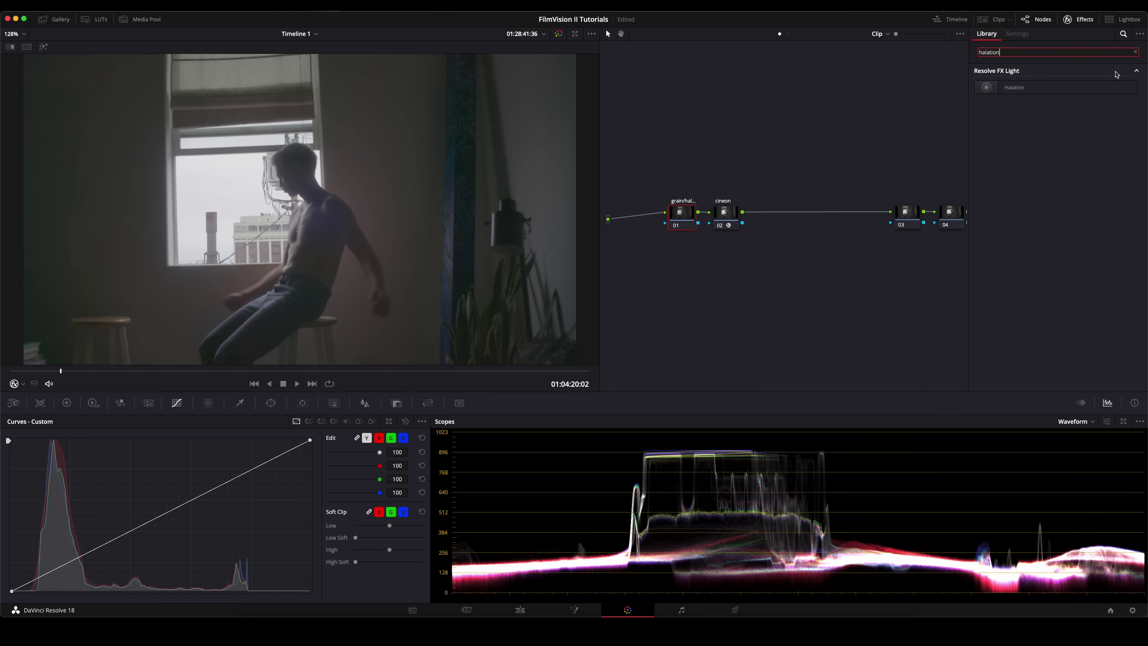
left_click_drag(1092, 83, 692, 213)
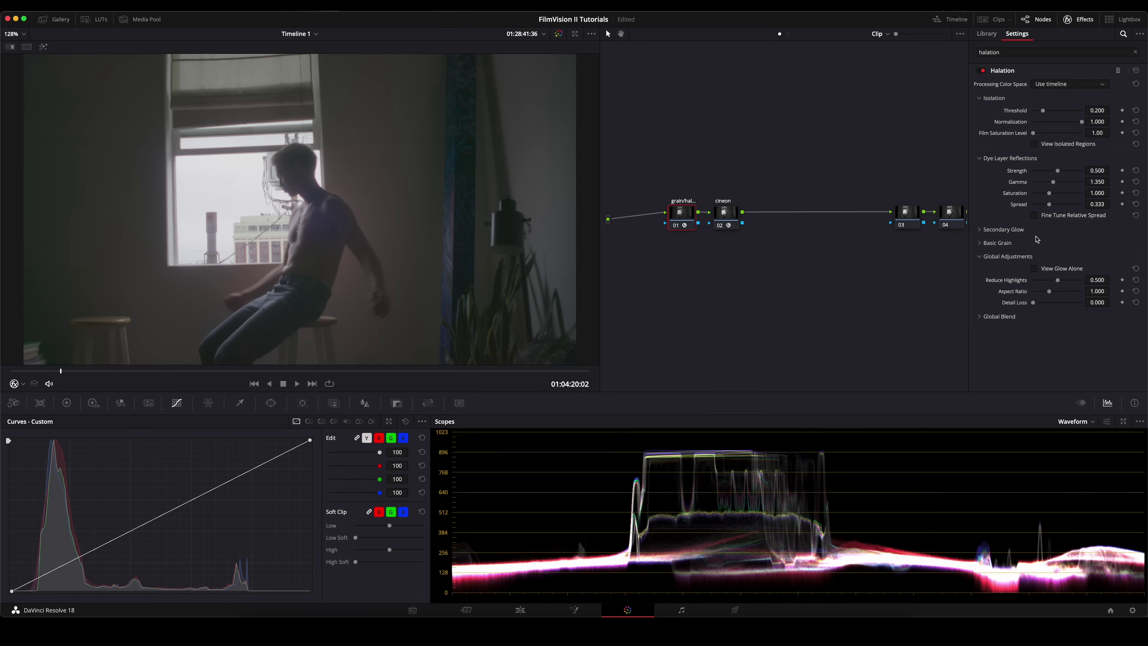
- Turn on internally appended basic grain in the Halation effect and set its isolation threshold to 0.33
left_click(1032, 246)
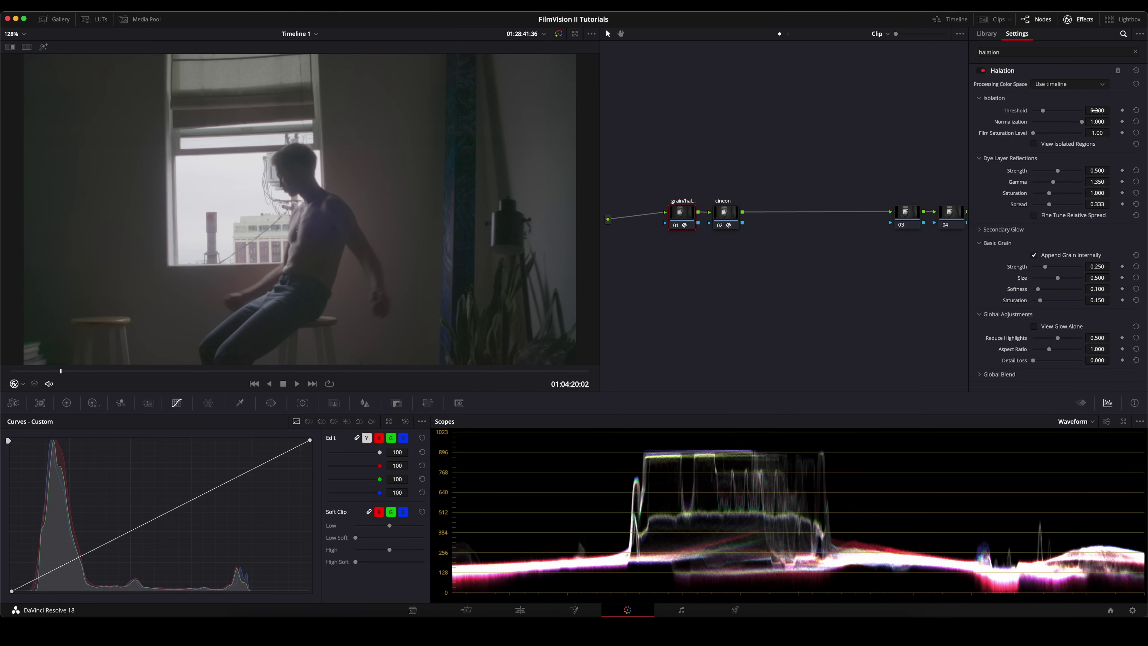
left_click(1097, 111)
key("BackSpace")
type("0.33")
key("Return")
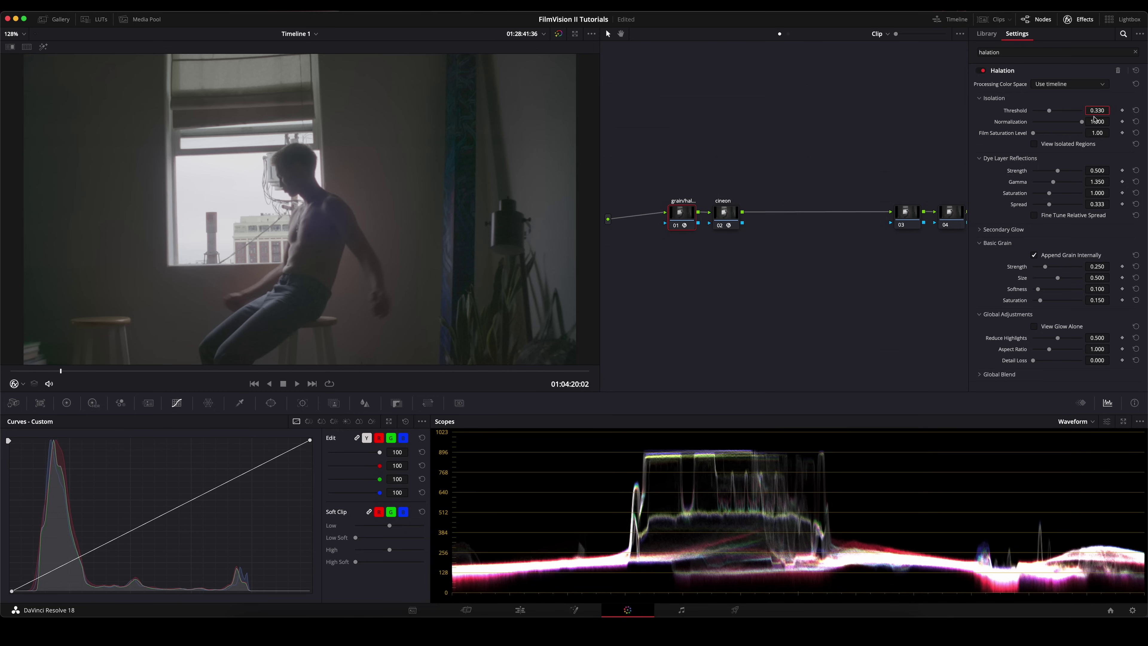
- Set the dye layer reflections strength to 1.000 and spread to about 0.449, enable Fine Tune Relative Spread, and close the effect settings
left_click_drag(1071, 173, 1100, 173)
left_click_drag(1051, 206, 1055, 206)
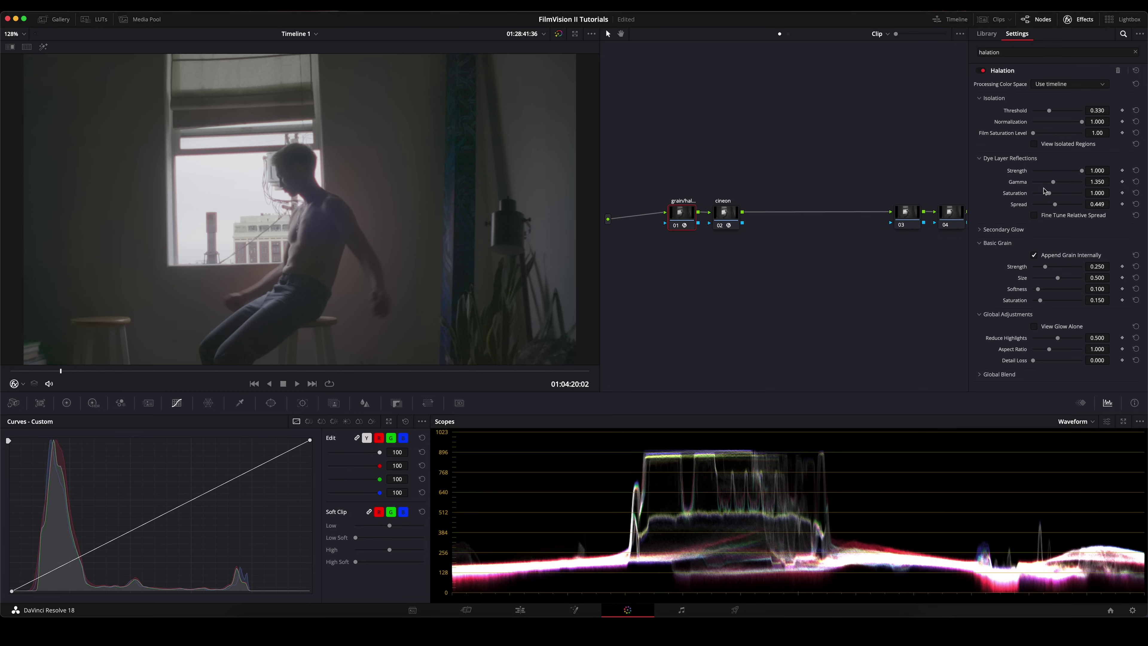
left_click(1062, 218)
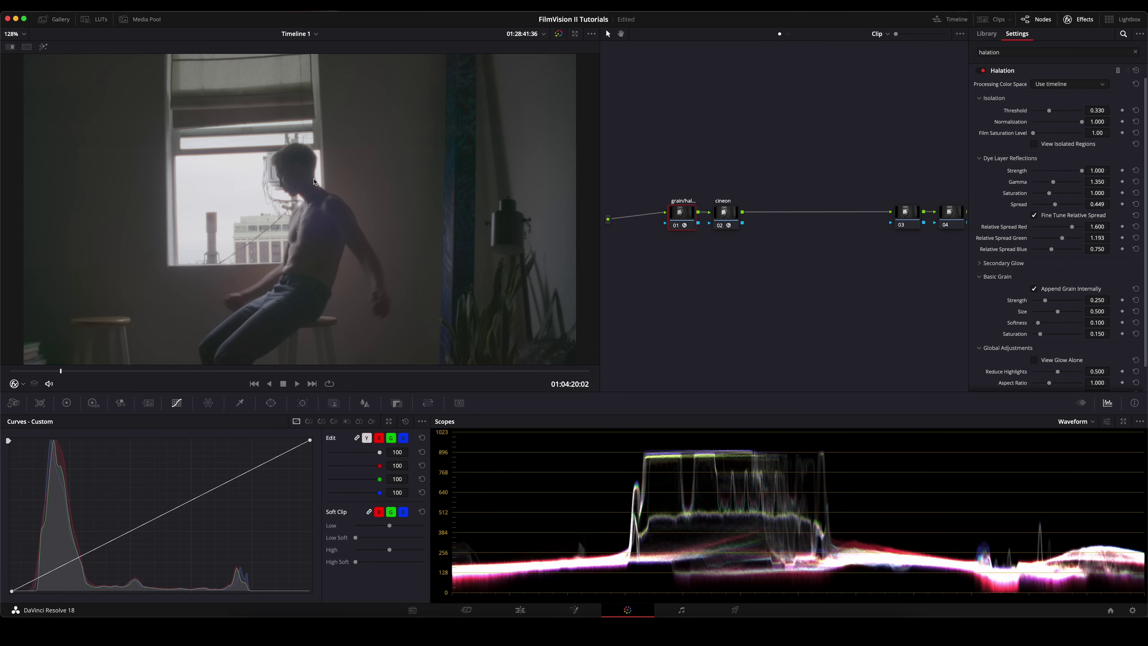
left_click_drag(696, 144, 790, 292)
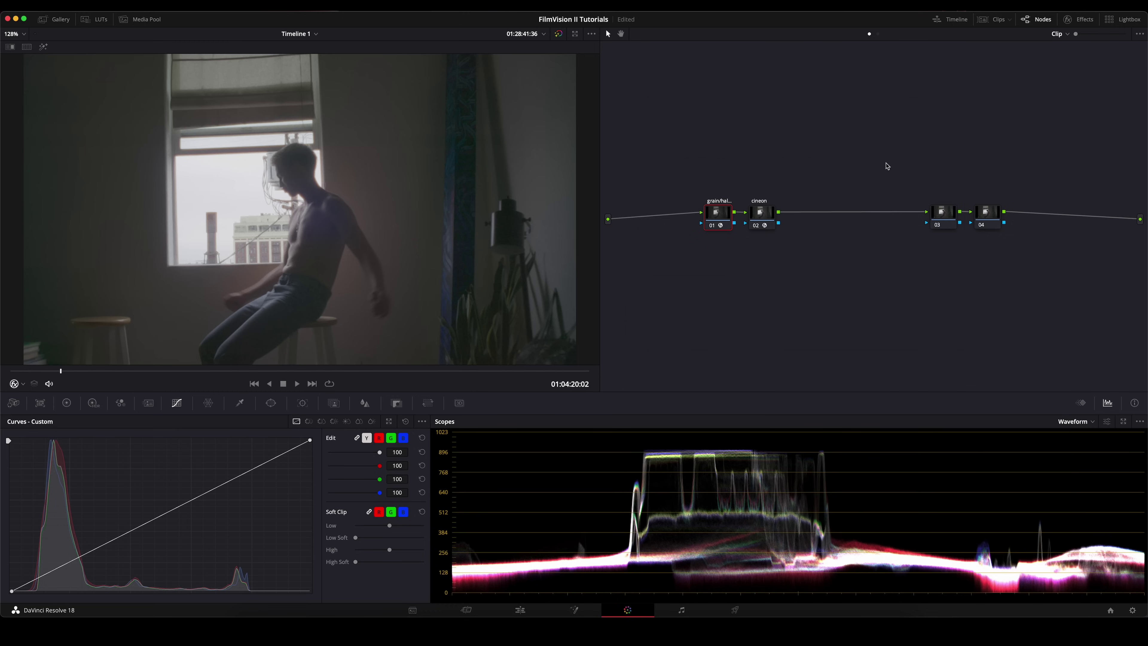
- Label node 03 "wb" and node 04 "contrast"
left_click_drag(887, 165, 1031, 273)
right_click(938, 218)
left_click(965, 234)
type("wb")
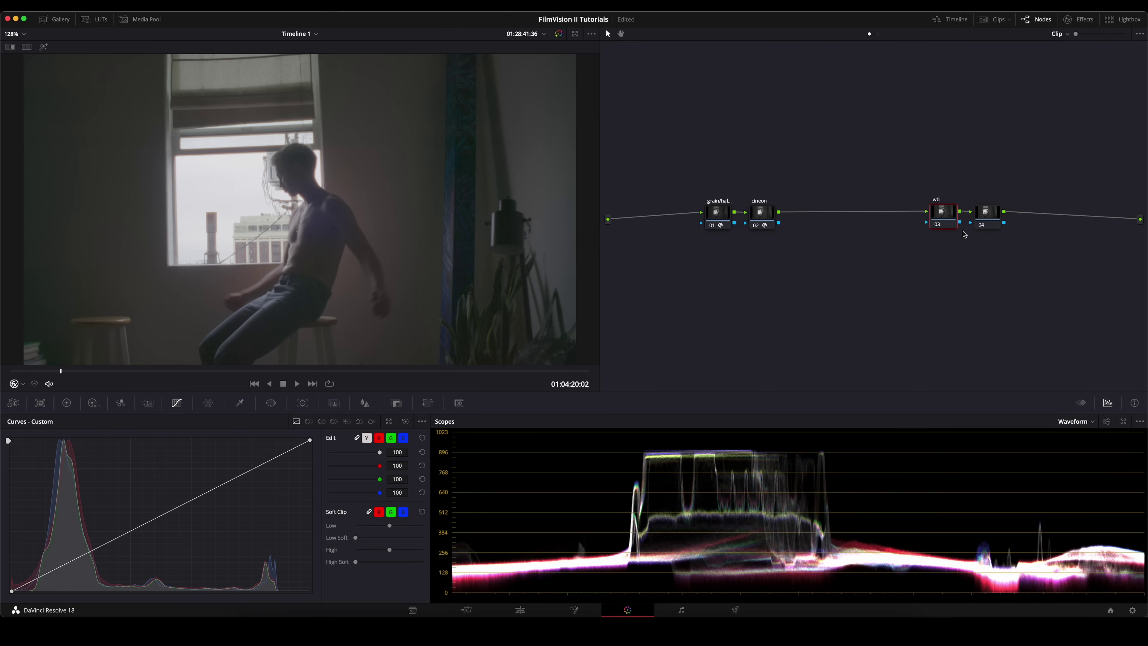
right_click(981, 220)
left_click(1008, 237)
type("contrast")
key("Return")
- Shape a contrast curve on node 04: shift the black point inward, lower the shadows and white point, and raise the midtones slightly
left_click_drag(13, 592, 73, 576)
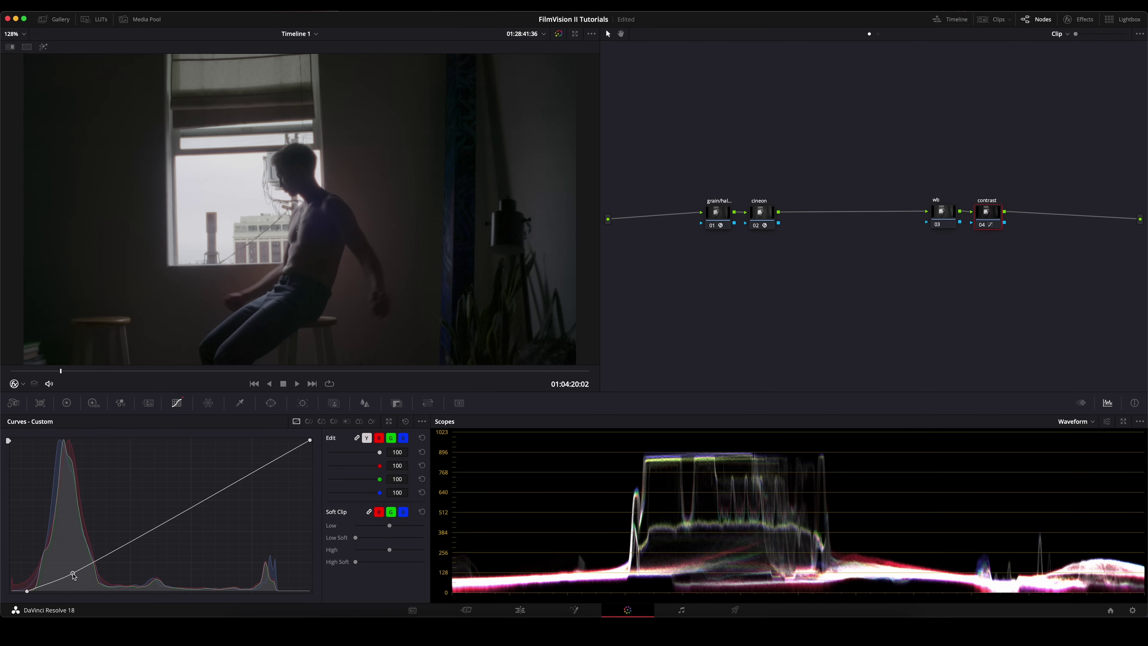
left_click_drag(310, 440, 310, 447)
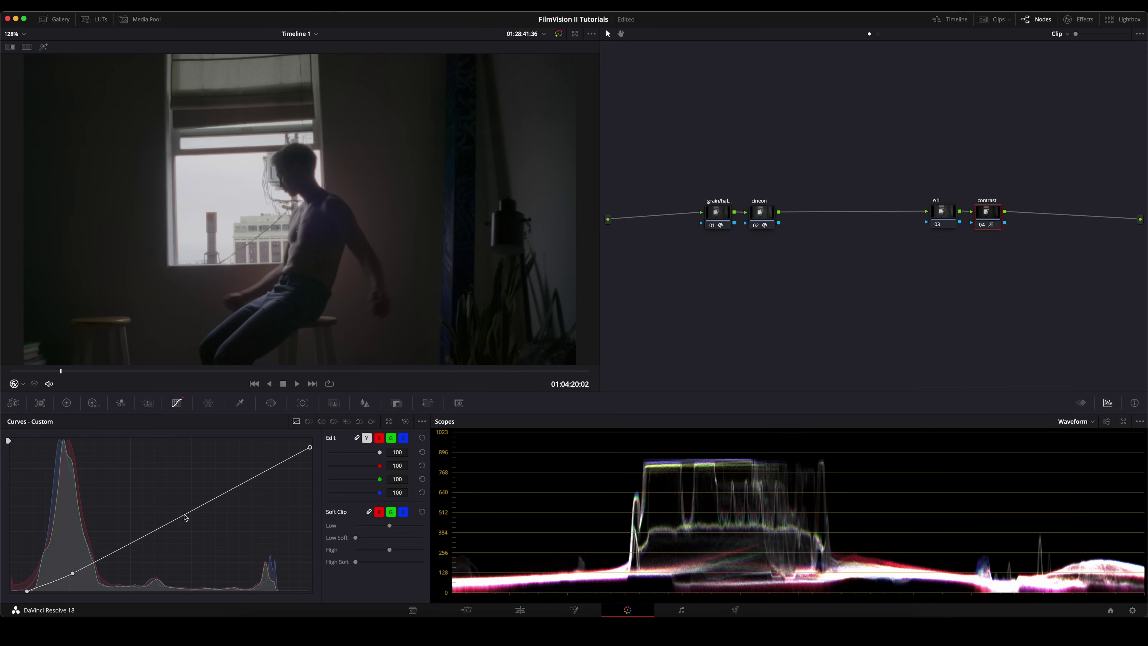
left_click_drag(185, 517, 189, 507)
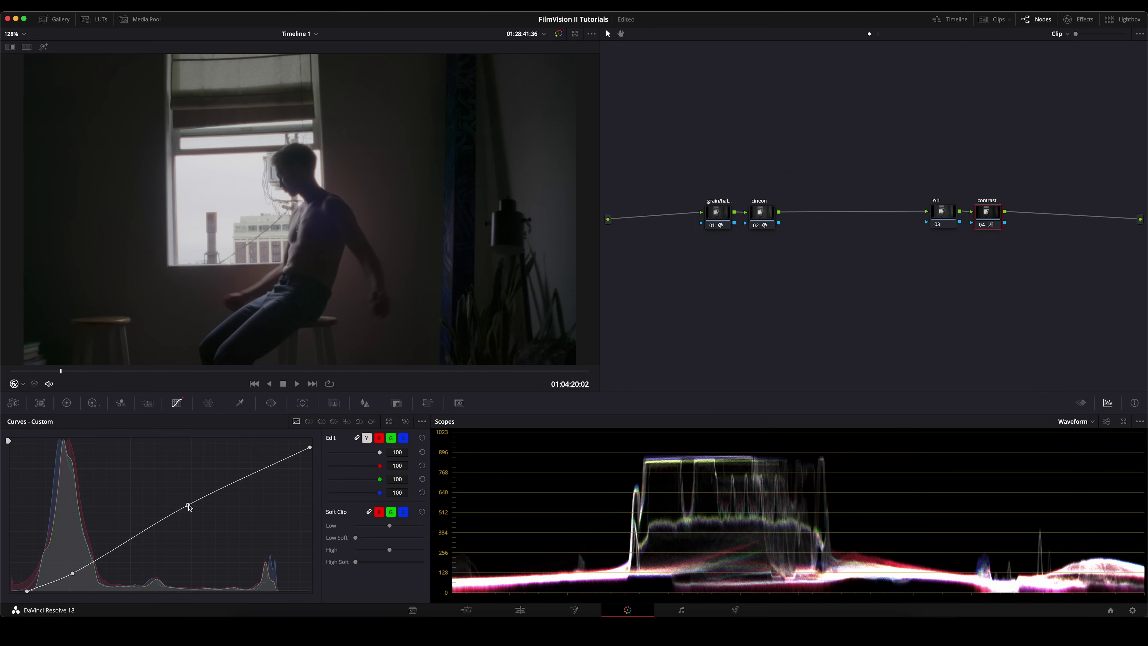
left_click_drag(74, 575, 79, 576)
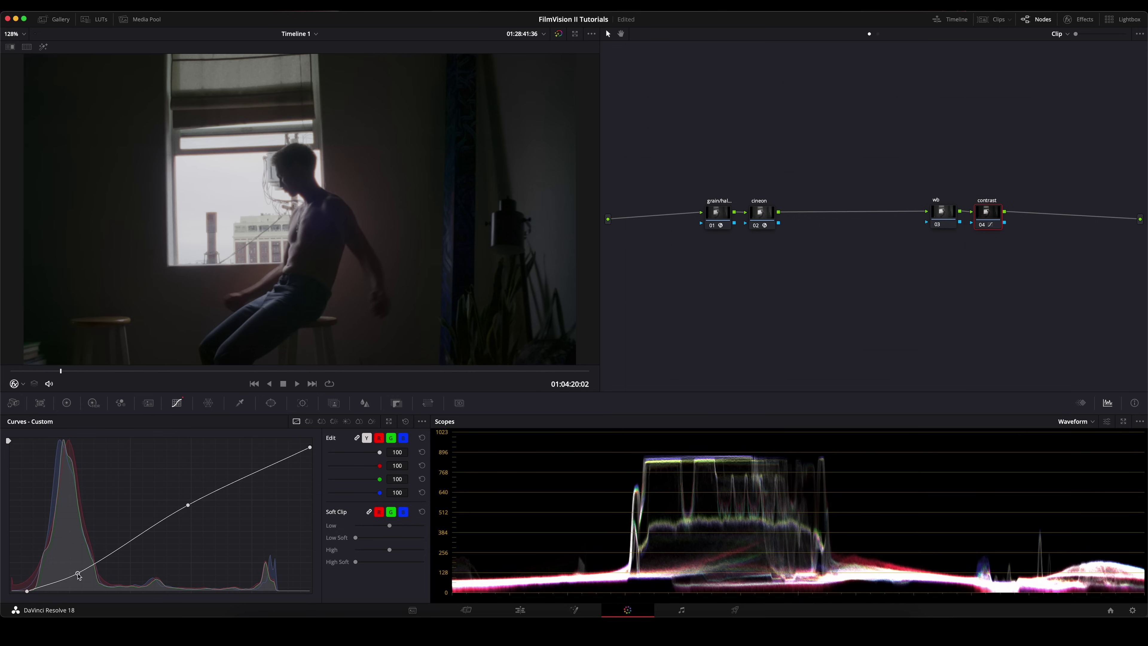
- Warm the wb node by setting its temperature to 250, and scrub the clip ahead to 01:04:20:21
left_click(943, 215)
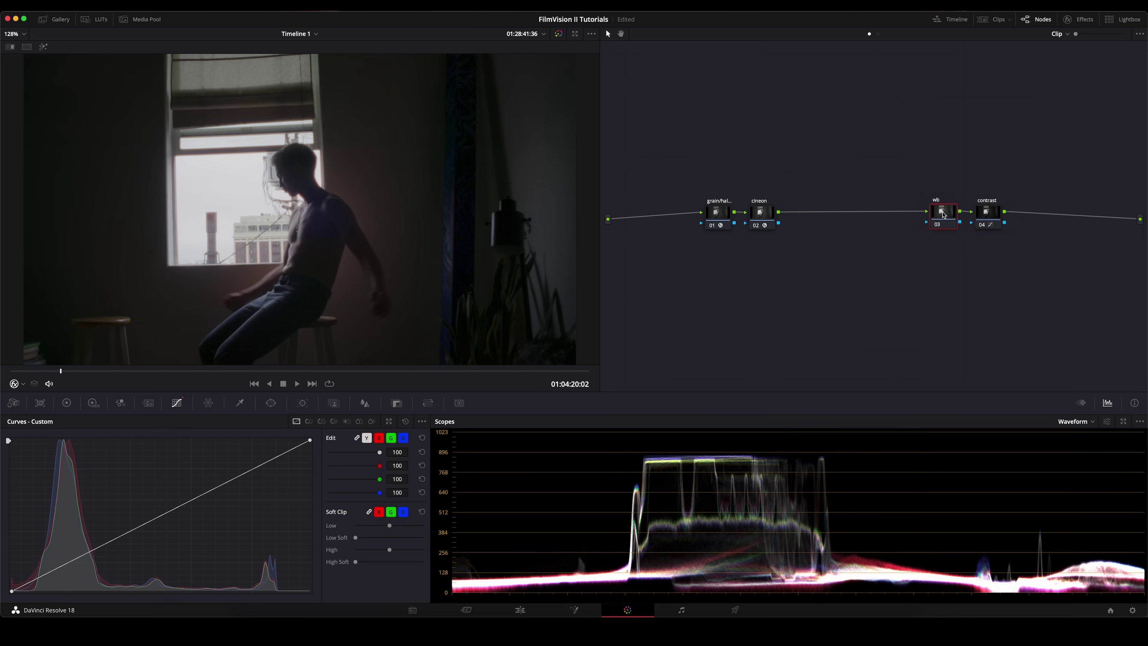
left_click(67, 403)
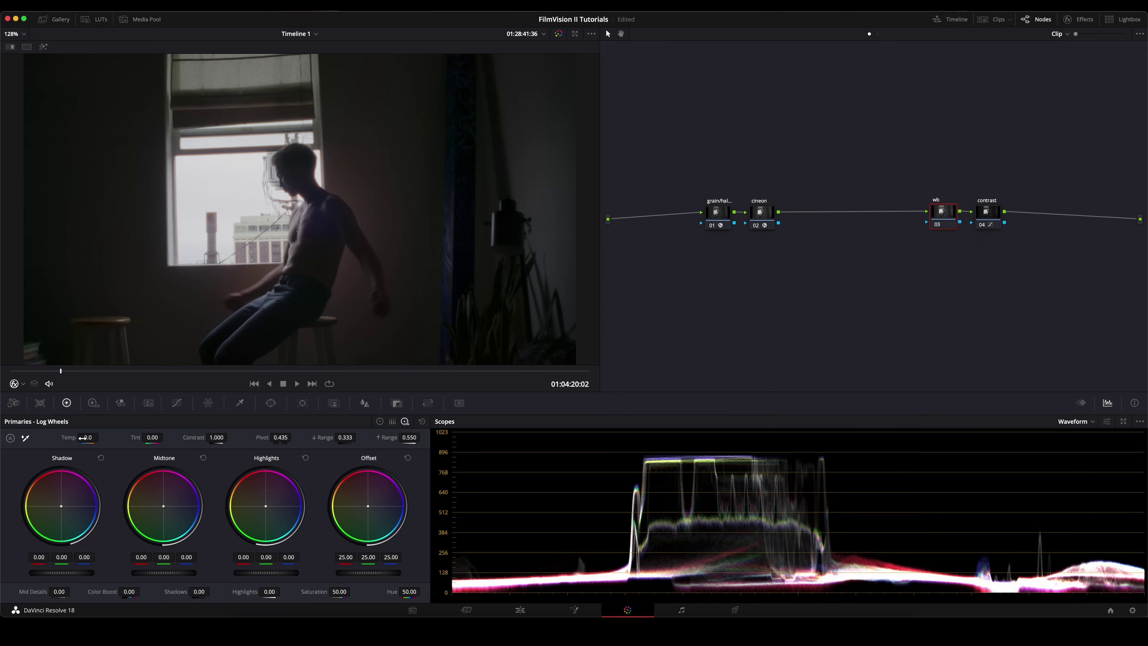
left_click_drag(84, 437, 93, 437)
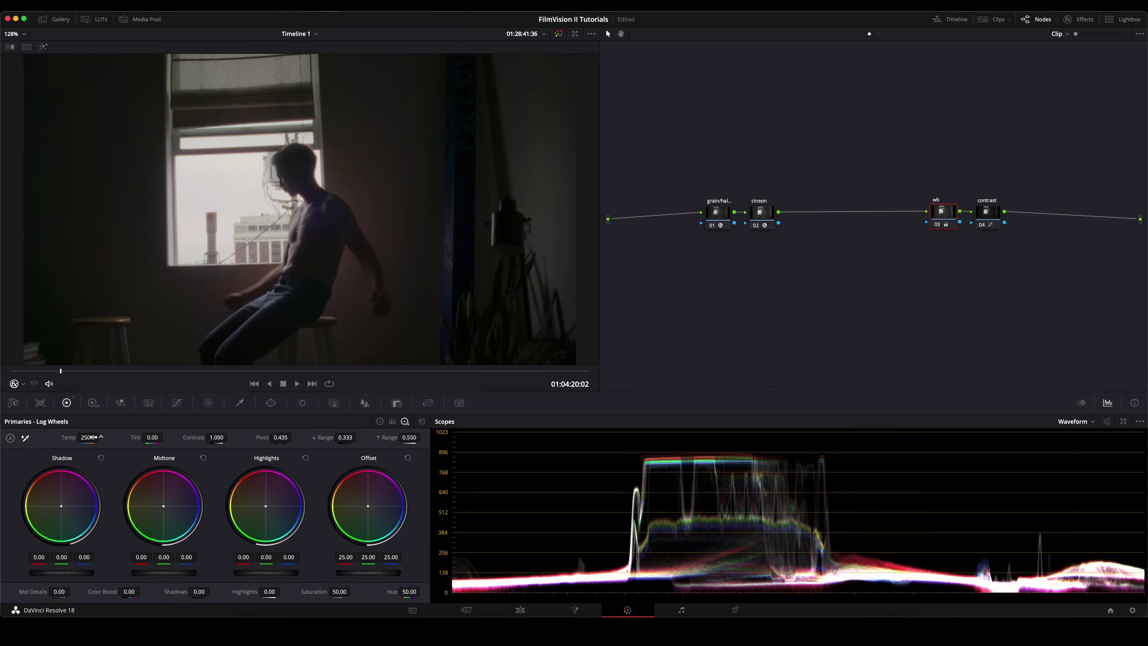
left_click(990, 216, "shift")
mouse_move(61, 371)
left_mouse_down()
mouse_move(54, 378)
mouse_move(134, 377)
mouse_move(81, 371)
left_mouse_up()
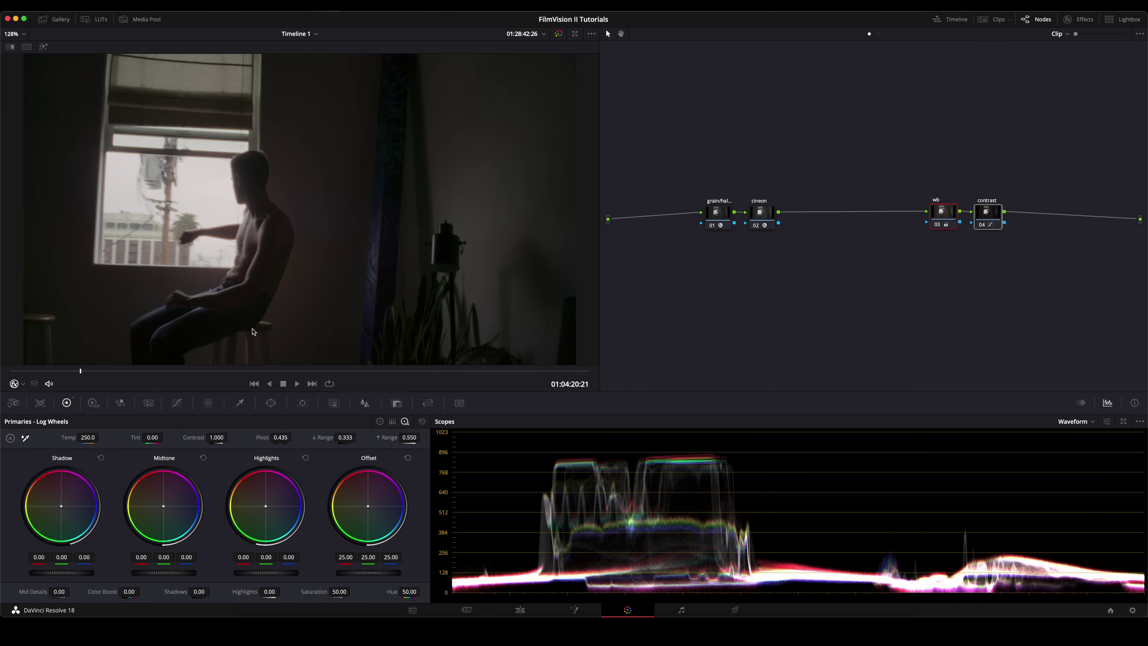
- Add a serial node after the contrast node and label it "hi"
left_click(990, 216)
key("alt+s")
right_click(1030, 216)
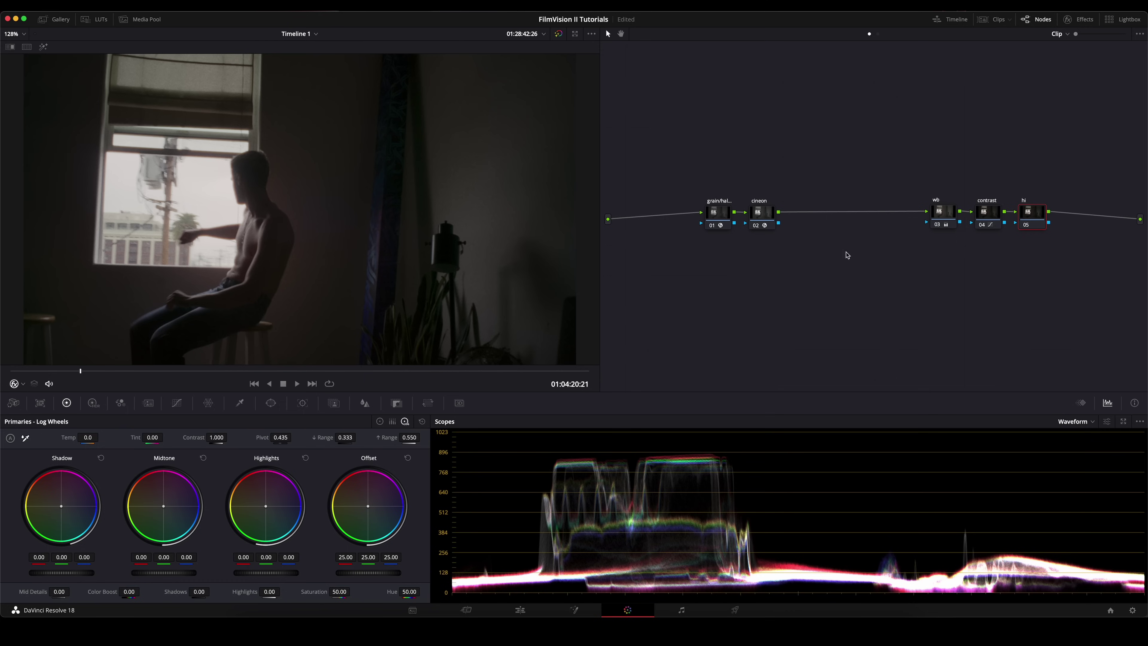
- Lower the highlight end of the red custom curve slightly on the hi node, and scrub through the clip to review it
left_click(177, 404)
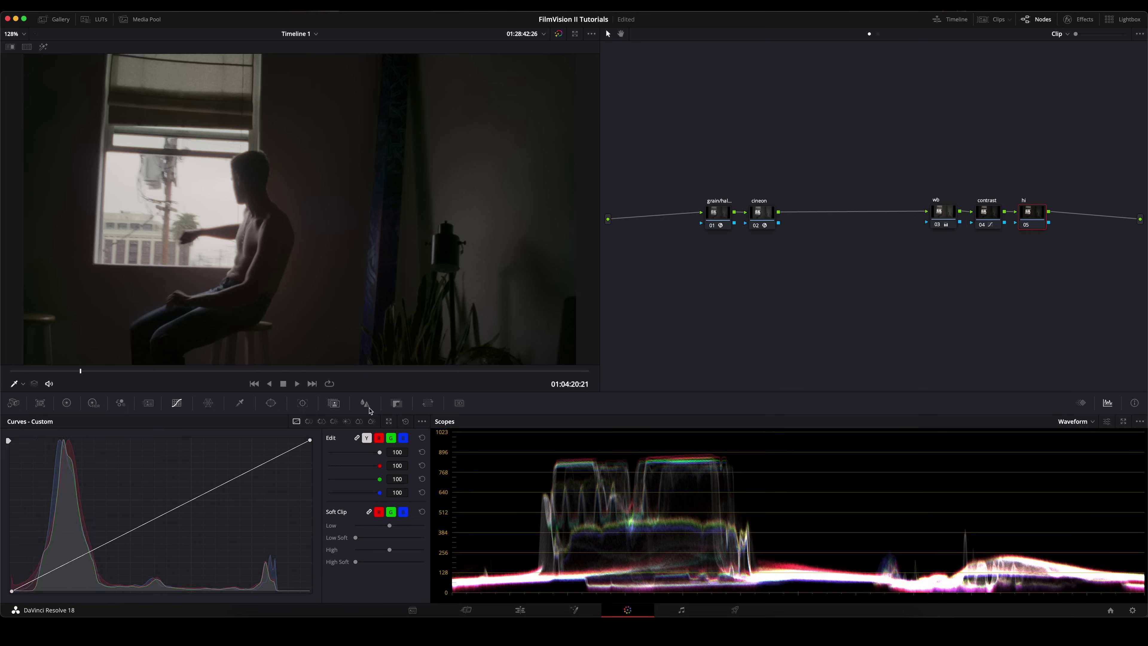
left_click(379, 439)
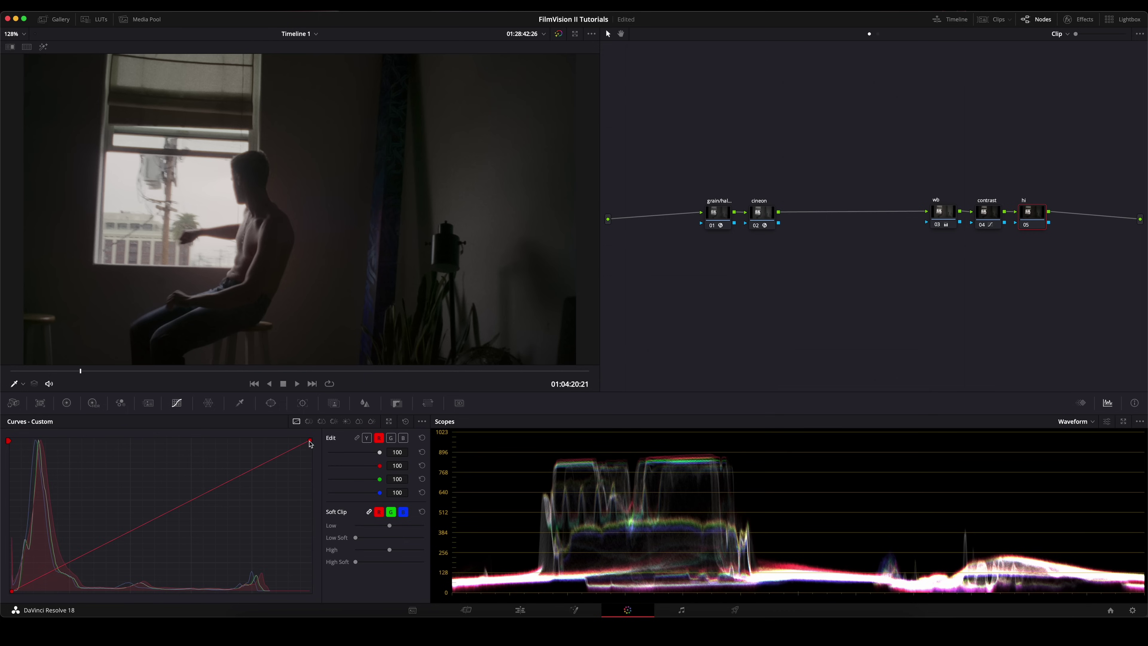
left_click_drag(310, 441, 314, 451)
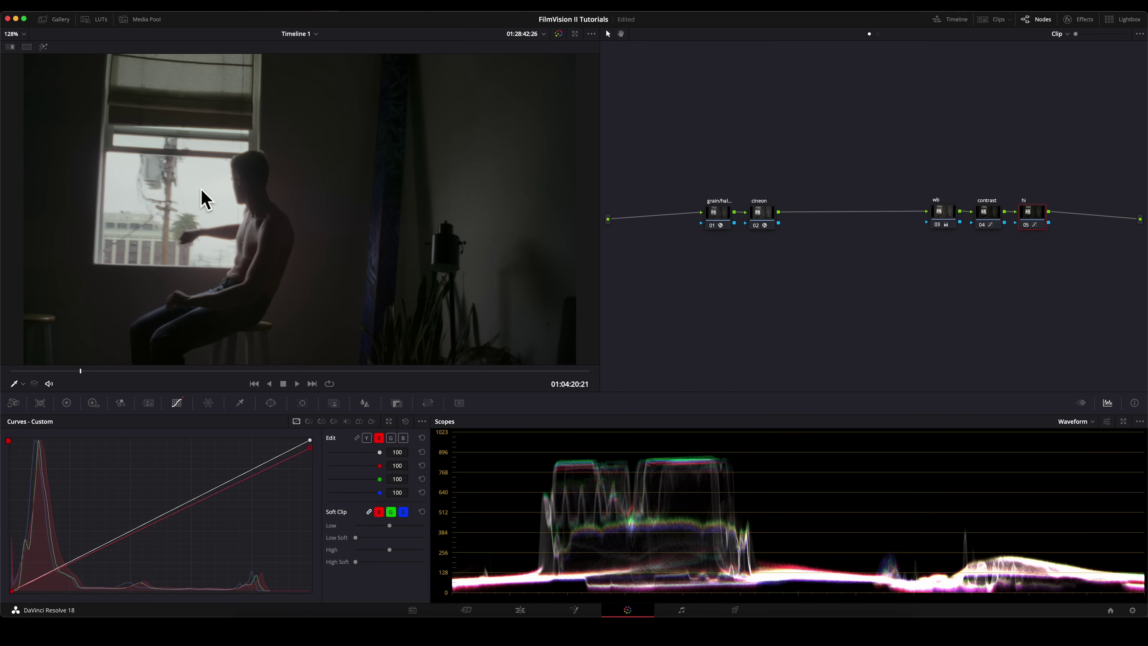
left_click_drag(41, 371, 120, 372)
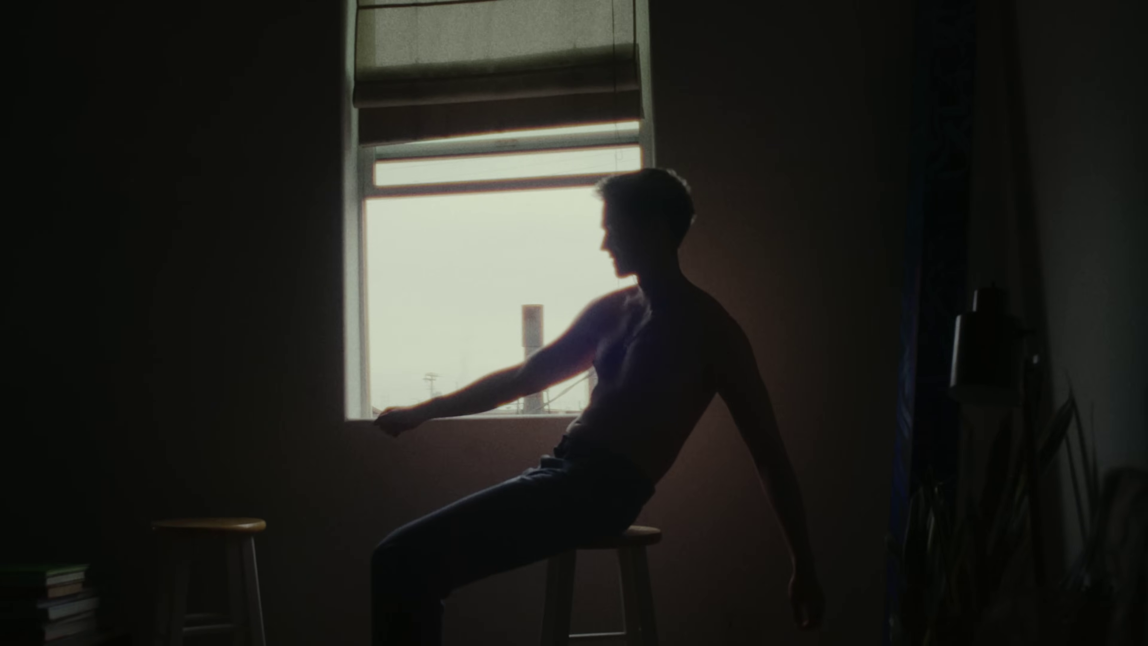